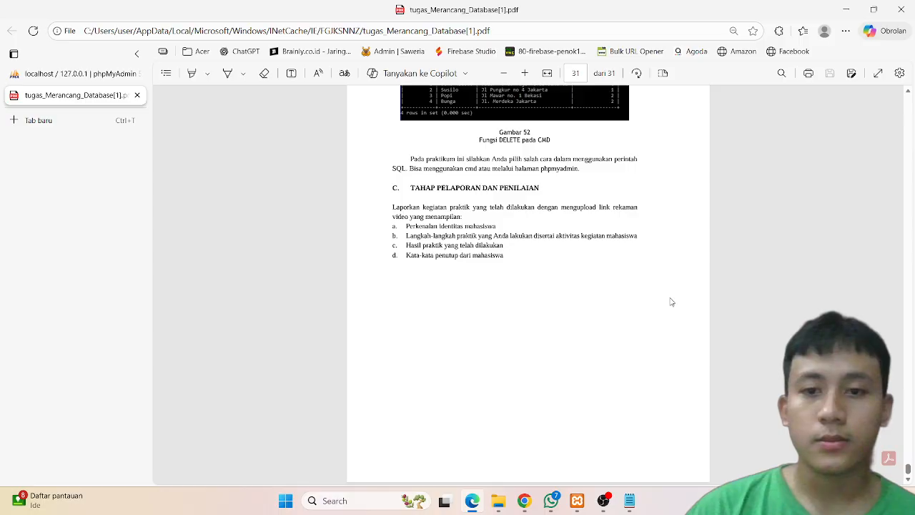
Step: Scroll through the assignment PDF to review the hospital database relation diagrams
{"action": "scroll", "coordinate": [671, 302], "scroll_direction": "up", "scroll_amount": 20}
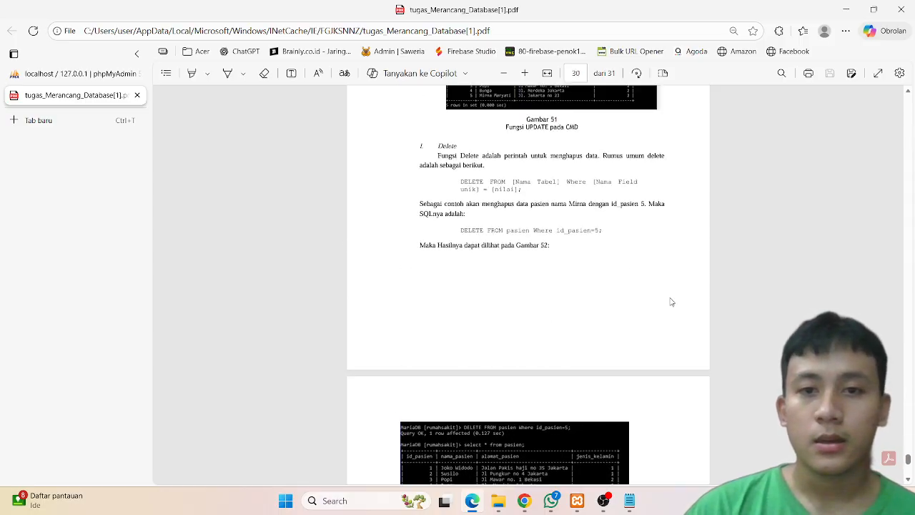
{"action": "scroll", "coordinate": [671, 301], "scroll_direction": "up", "scroll_amount": 20}
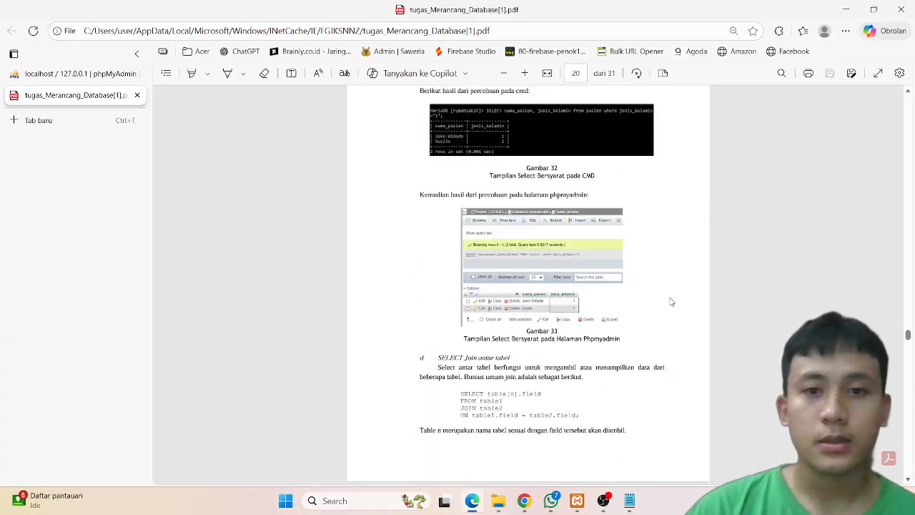
{"action": "scroll", "coordinate": [671, 302], "scroll_direction": "up", "scroll_amount": 20}
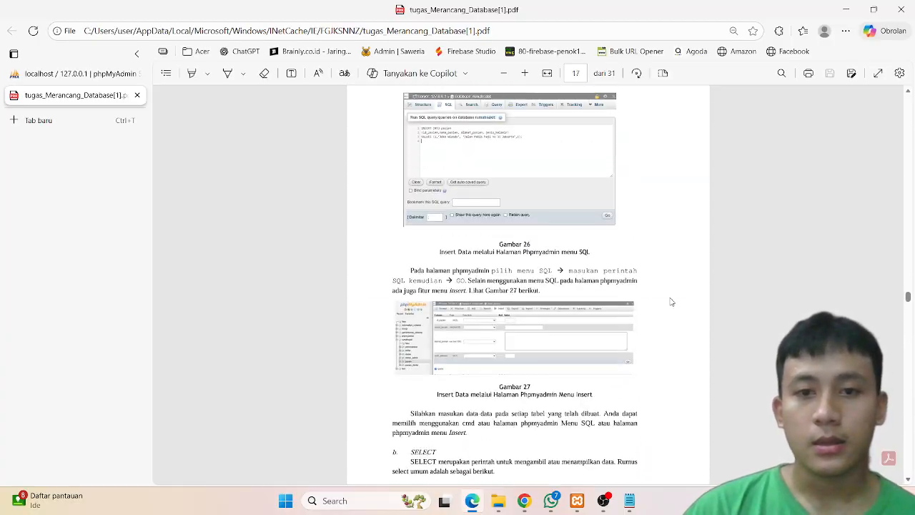
{"action": "scroll", "coordinate": [670, 301], "scroll_direction": "up", "scroll_amount": 2}
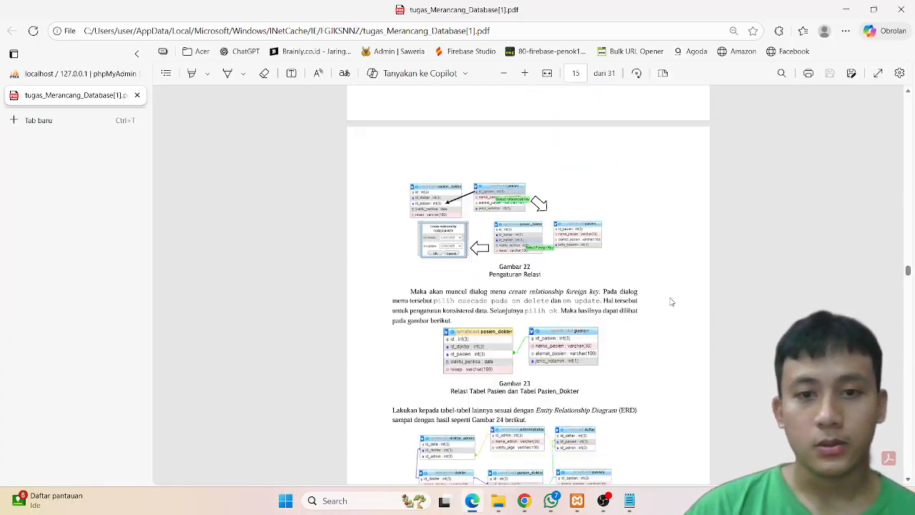
{"action": "scroll", "coordinate": [670, 302], "scroll_direction": "down", "scroll_amount": 2}
{"action": "scroll", "coordinate": [671, 302], "scroll_direction": "up", "scroll_amount": 1}
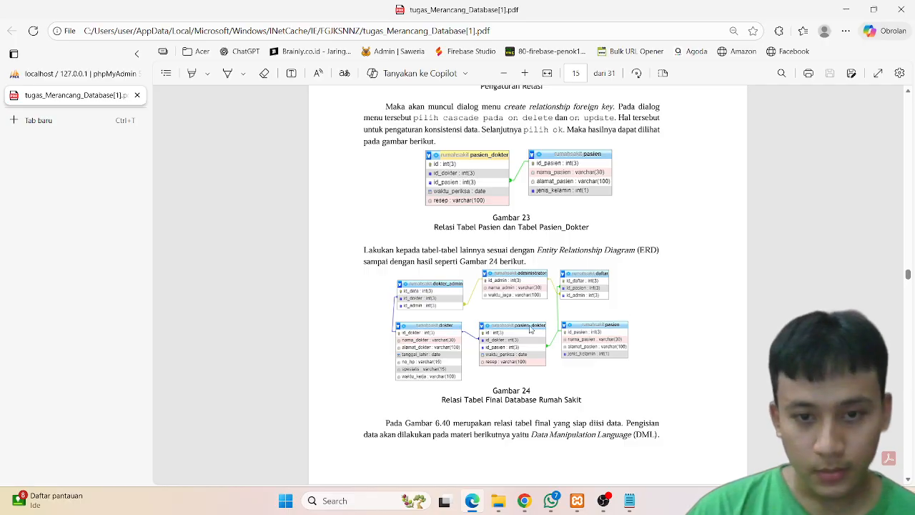
{"action": "scroll", "coordinate": [530, 329], "scroll_direction": "up", "scroll_amount": 1}
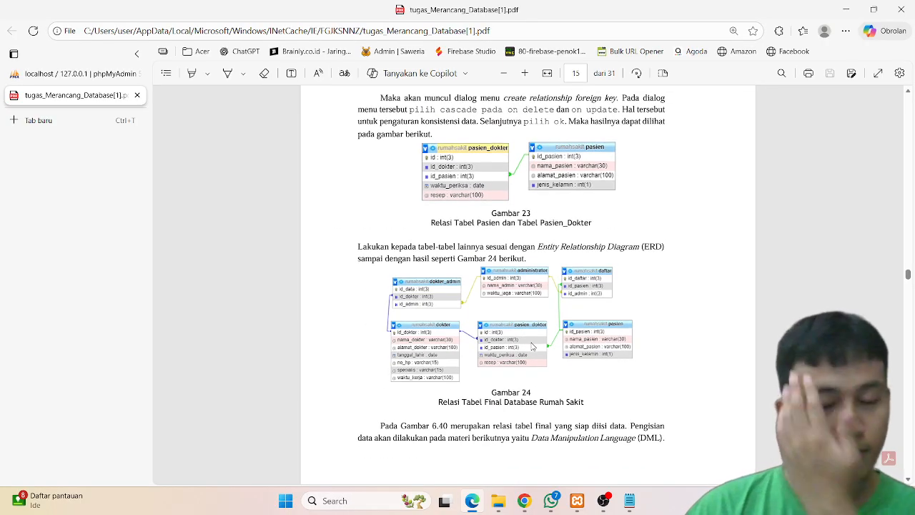
{"action": "scroll", "coordinate": [531, 346], "scroll_direction": "up", "scroll_amount": 1}
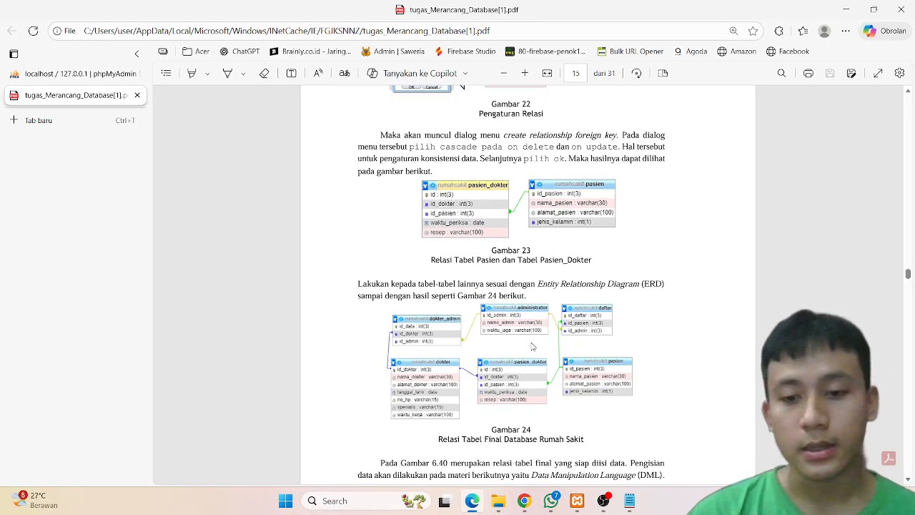
Step: Open phpMyAdmin with the XAMPP servers running and create a new database named rumahsakit
{"action": "left_click", "coordinate": [576, 505]}
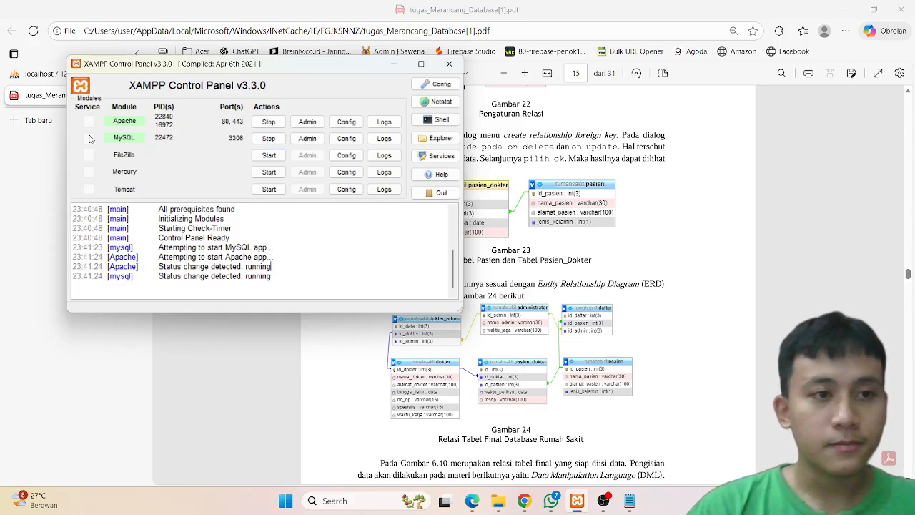
{"action": "left_click", "coordinate": [23, 172]}
{"action": "left_click", "coordinate": [71, 77]}
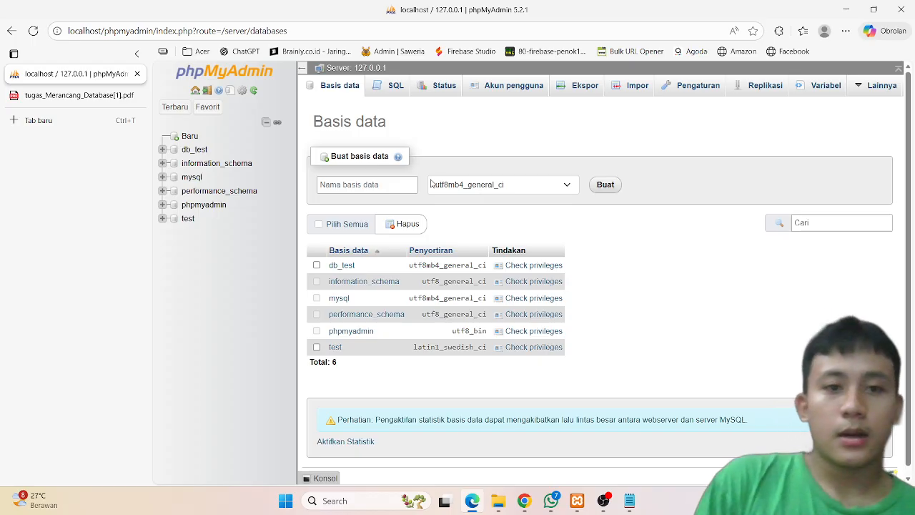
{"action": "left_click", "coordinate": [370, 186]}
{"action": "type", "text": "rumahsakit"}
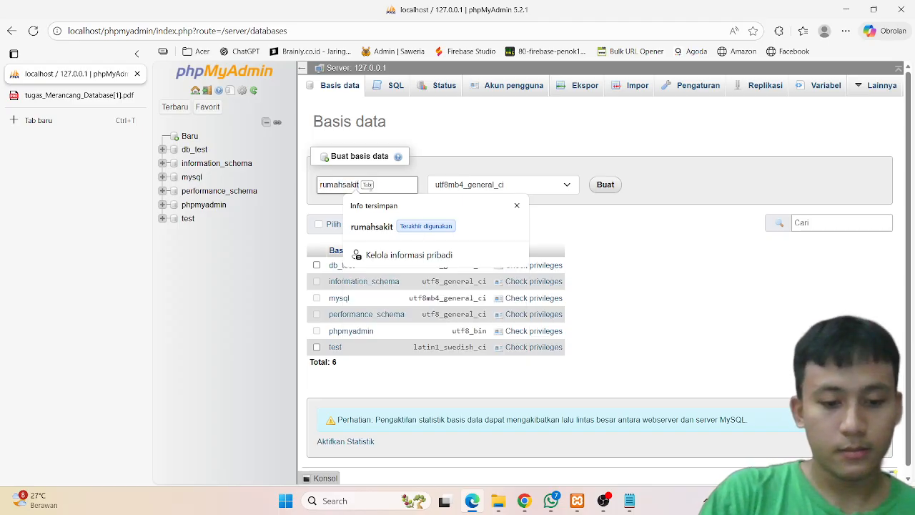
{"action": "key", "text": "Tab"}
{"action": "left_click", "coordinate": [606, 192]}
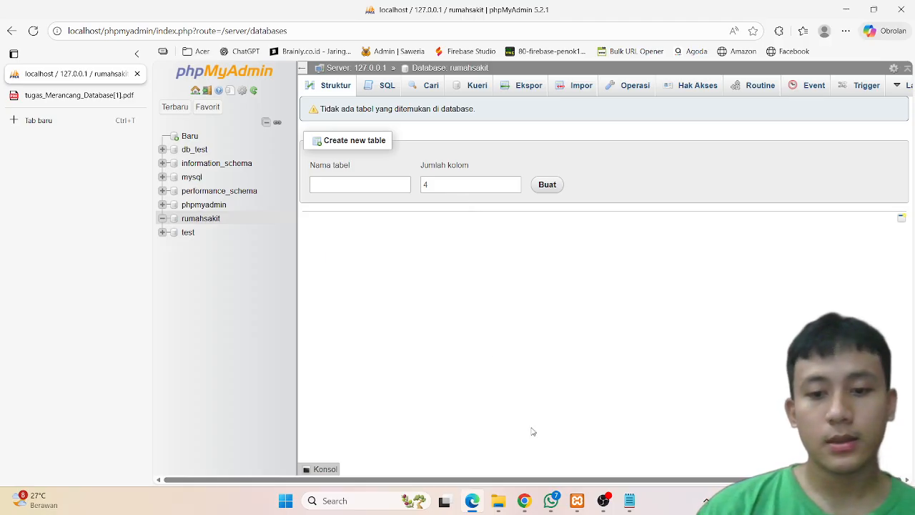
Step: Return to the PDF and copy the CREATE TABLE pasien SQL statement
{"action": "left_click", "coordinate": [90, 98]}
{"action": "scroll", "coordinate": [439, 252], "scroll_direction": "down", "scroll_amount": 2}
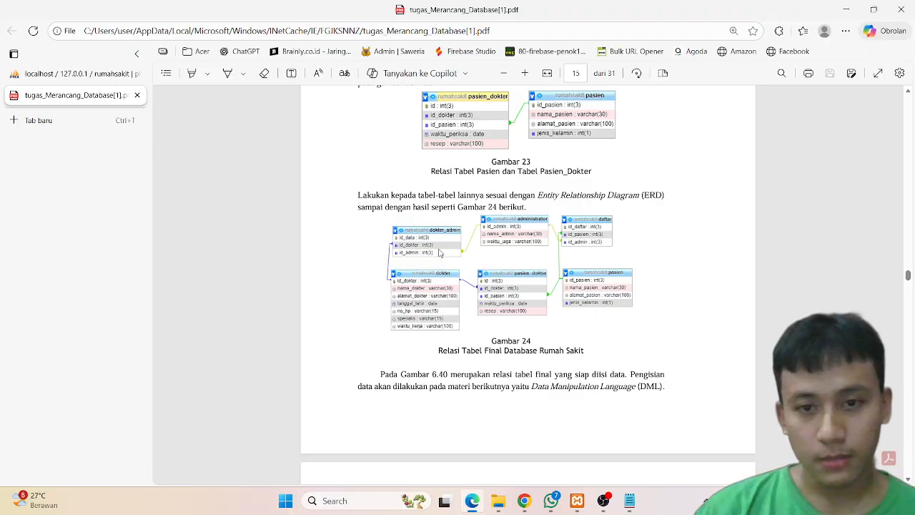
{"action": "scroll", "coordinate": [440, 252], "scroll_direction": "up", "scroll_amount": 12}
{"action": "scroll", "coordinate": [439, 252], "scroll_direction": "up", "scroll_amount": 20}
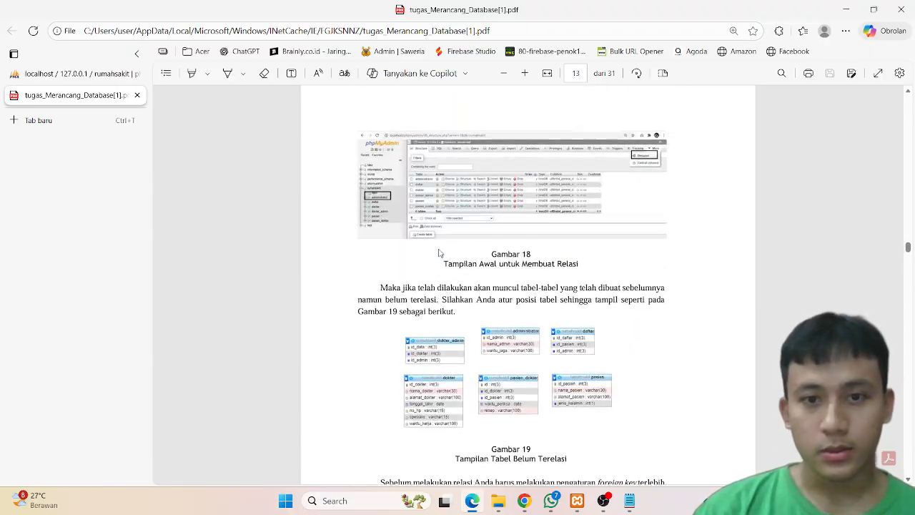
{"action": "scroll", "coordinate": [440, 252], "scroll_direction": "up", "scroll_amount": 4}
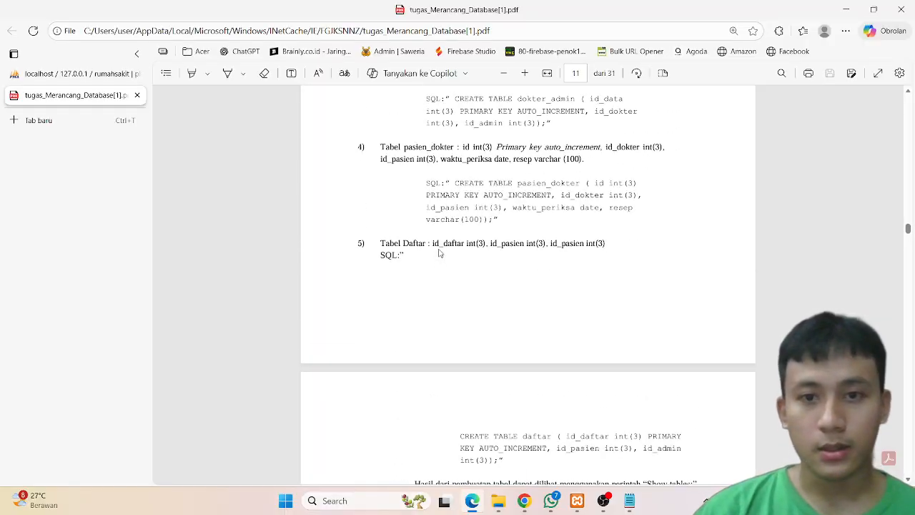
{"action": "scroll", "coordinate": [439, 253], "scroll_direction": "up", "scroll_amount": 18}
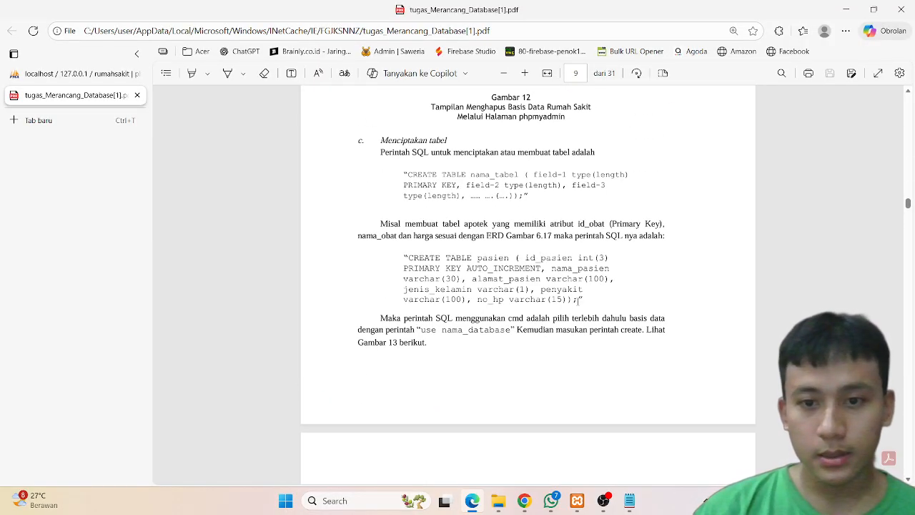
{"action": "left_click_drag", "start_coordinate": [576, 299], "coordinate": [407, 252]}
{"action": "key", "text": "ctrl+c"}
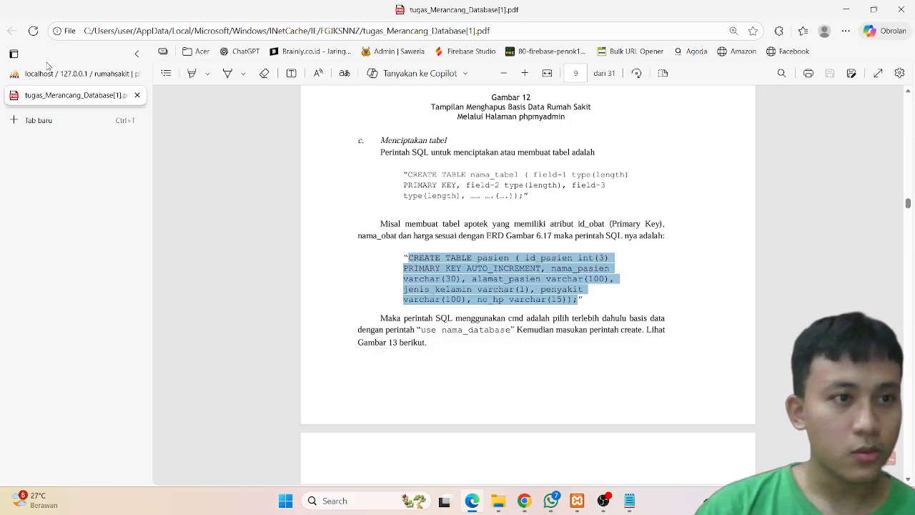
Step: Paste the pasien CREATE TABLE statement into the rumahsakit database's SQL editor and run it
{"action": "left_click", "coordinate": [48, 73]}
{"action": "left_click", "coordinate": [386, 90]}
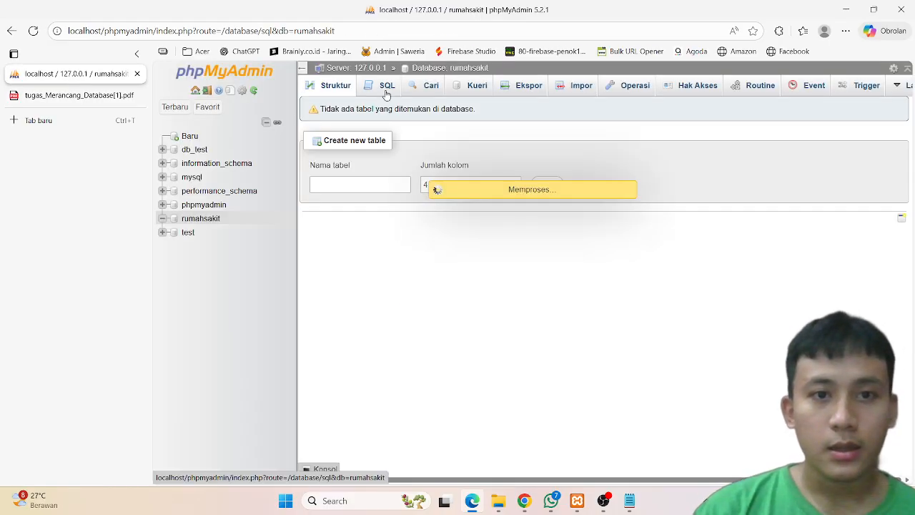
{"action": "key", "text": "ctrl+v"}
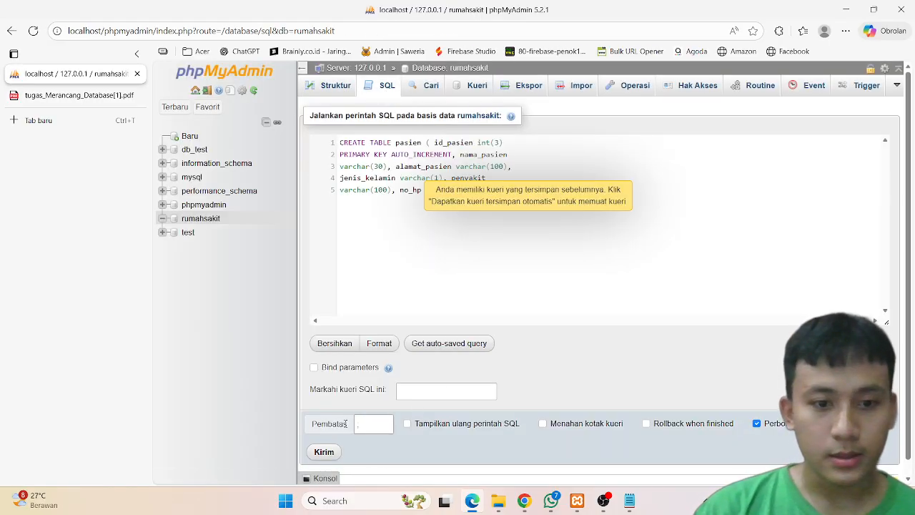
{"action": "left_click", "coordinate": [323, 452]}
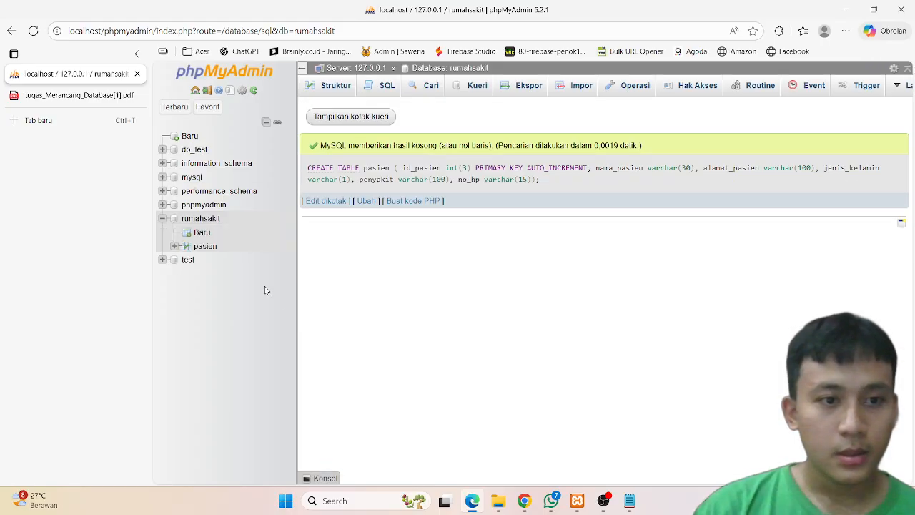
Step: Return to the PDF and copy the CREATE TABLE administrator SQL statement
{"action": "left_click", "coordinate": [72, 99]}
{"action": "scroll", "coordinate": [338, 236], "scroll_direction": "down", "scroll_amount": 10}
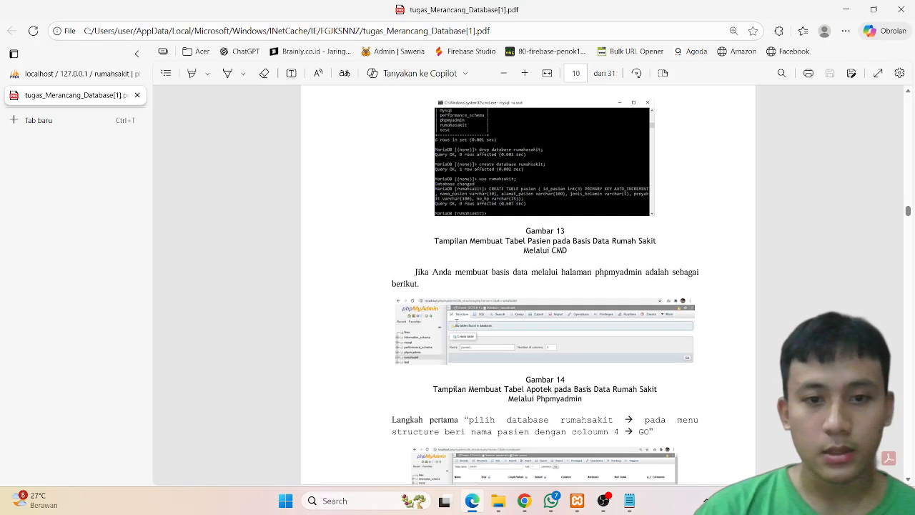
{"action": "scroll", "coordinate": [586, 328], "scroll_direction": "down", "scroll_amount": 10}
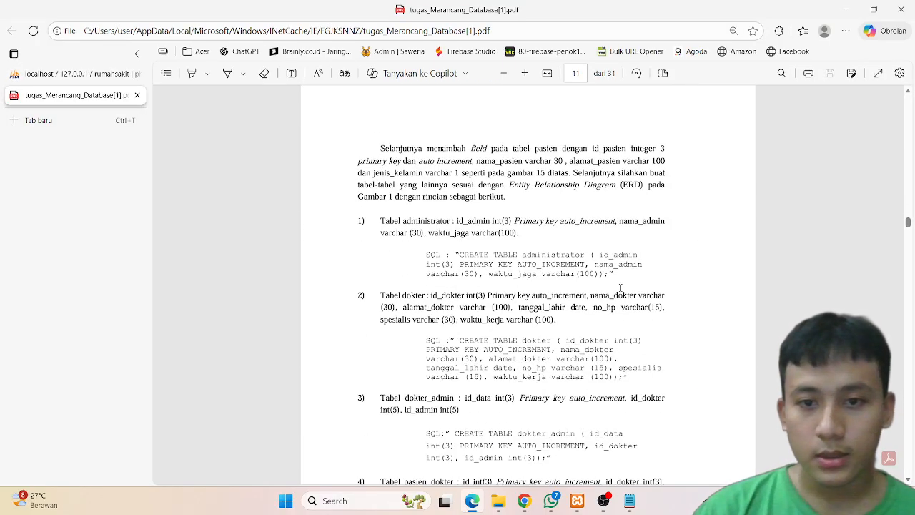
{"action": "left_click_drag", "start_coordinate": [608, 273], "coordinate": [463, 254]}
{"action": "left_click", "coordinate": [461, 255]}
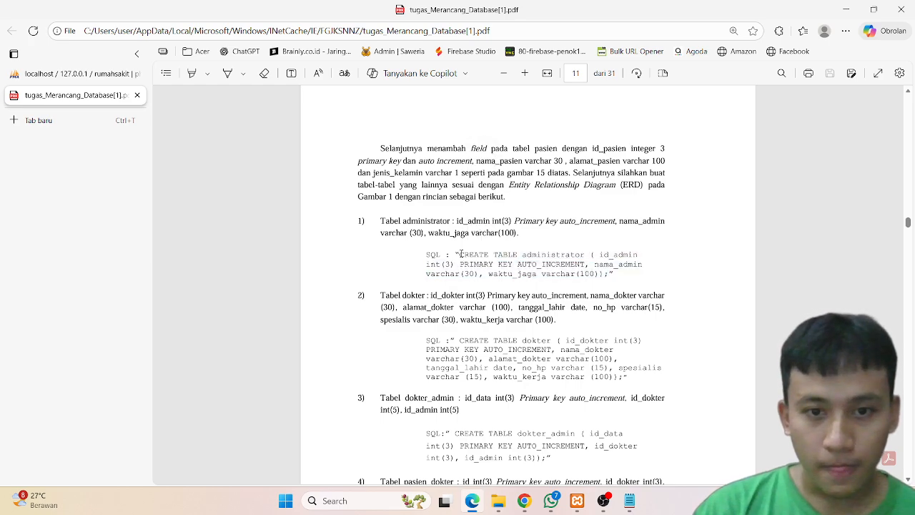
{"action": "left_click_drag", "start_coordinate": [459, 254], "coordinate": [600, 275]}
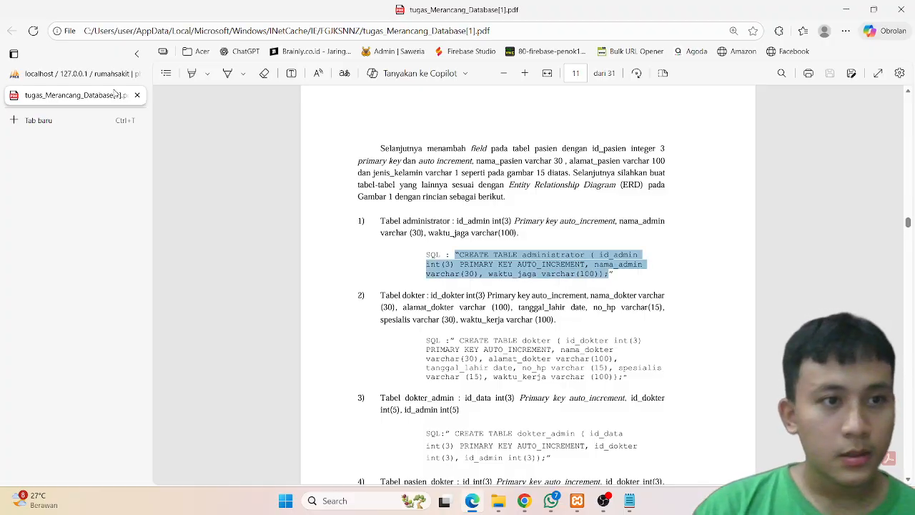
Step: Paste the administrator statement into the SQL editor, remove its leading quotation mark, and run it
{"action": "left_click", "coordinate": [81, 76]}
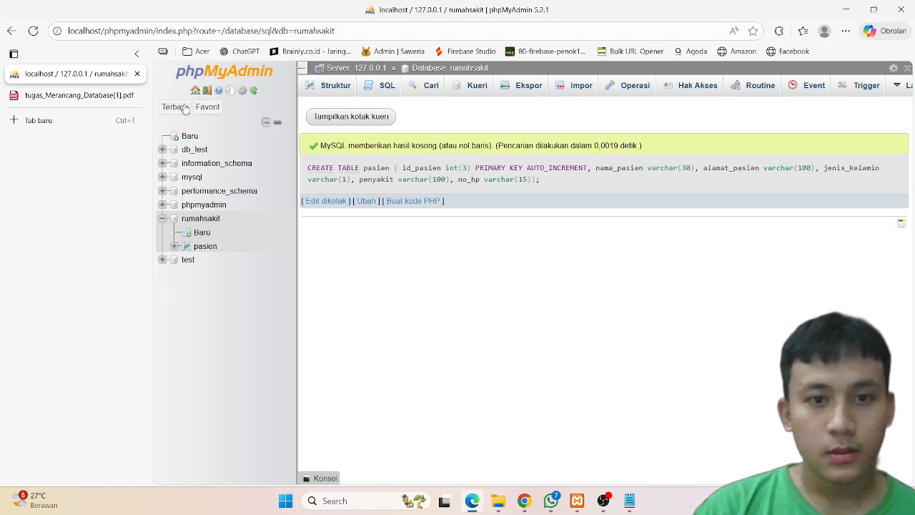
{"action": "left_click", "coordinate": [383, 86]}
{"action": "type", "text": "\"CREATE TABLE administrator ( id_admin int(3) PRIMARY KEY AUTO_INCREMENT, nama_admin varchar(30), waktu_jaga varchar(100));"}
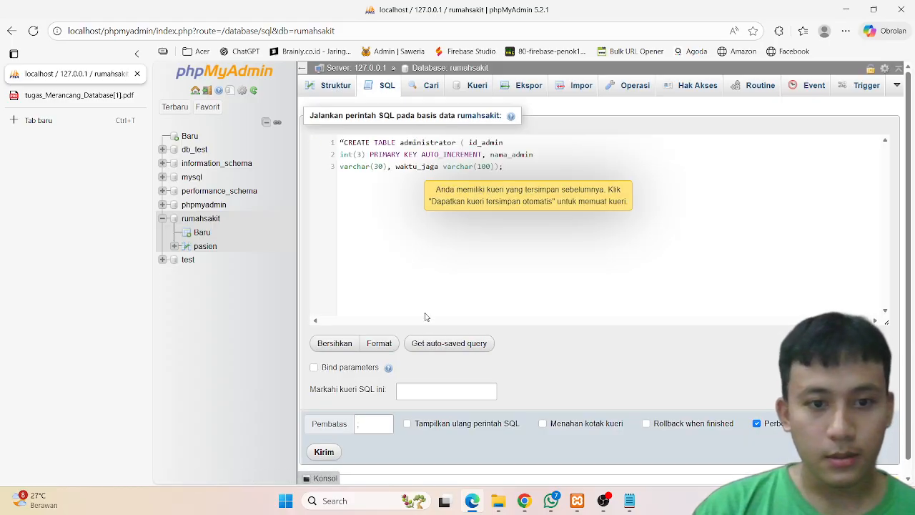
{"action": "mouse_move", "coordinate": [315, 144]}
{"action": "key", "text": "BackSpace"}
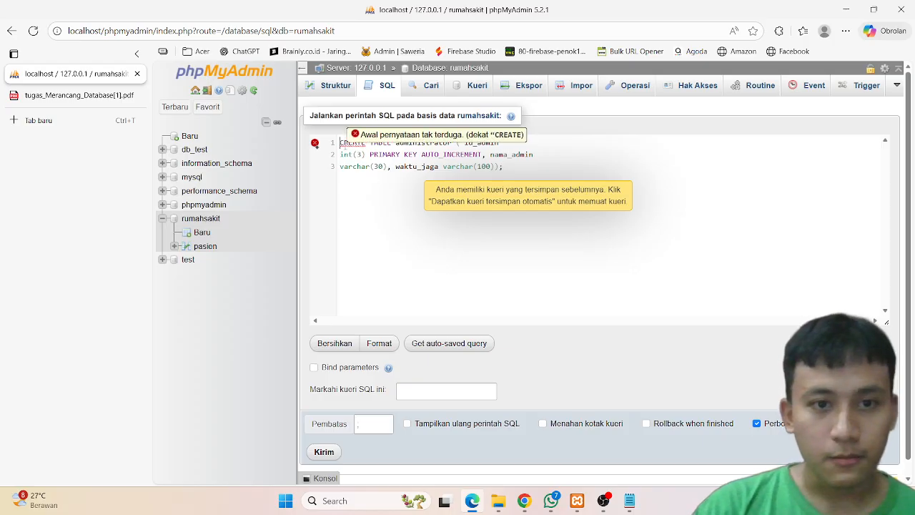
{"action": "left_click", "coordinate": [323, 455]}
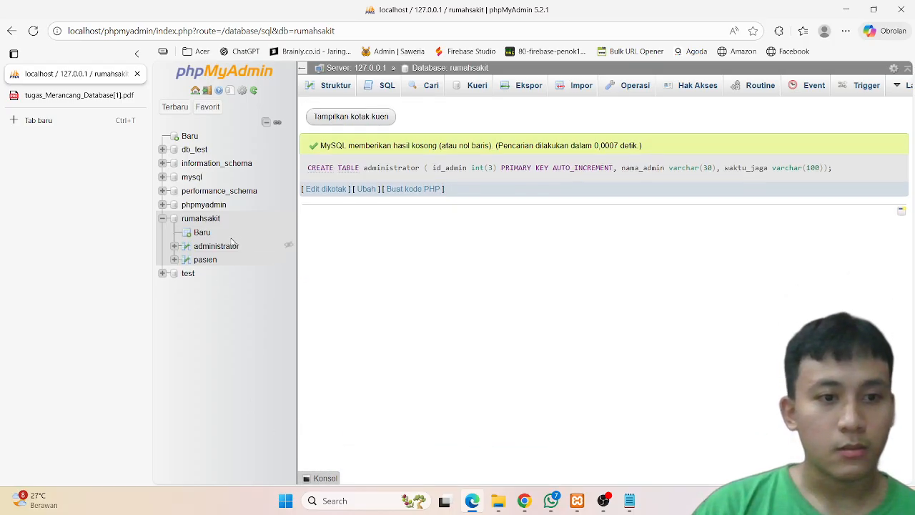
Step: Return to the PDF and copy the CREATE TABLE dokter SQL statement
{"action": "left_click", "coordinate": [81, 103]}
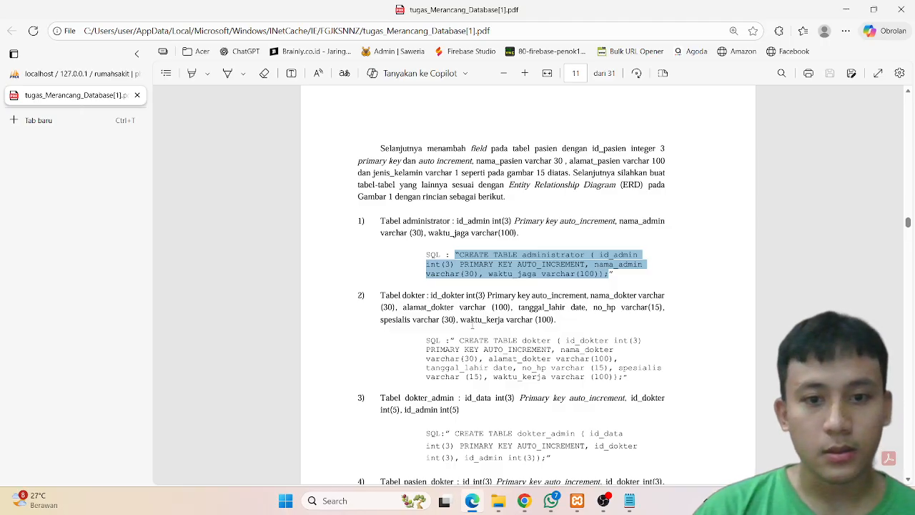
{"action": "scroll", "coordinate": [472, 326], "scroll_direction": "down", "scroll_amount": 2}
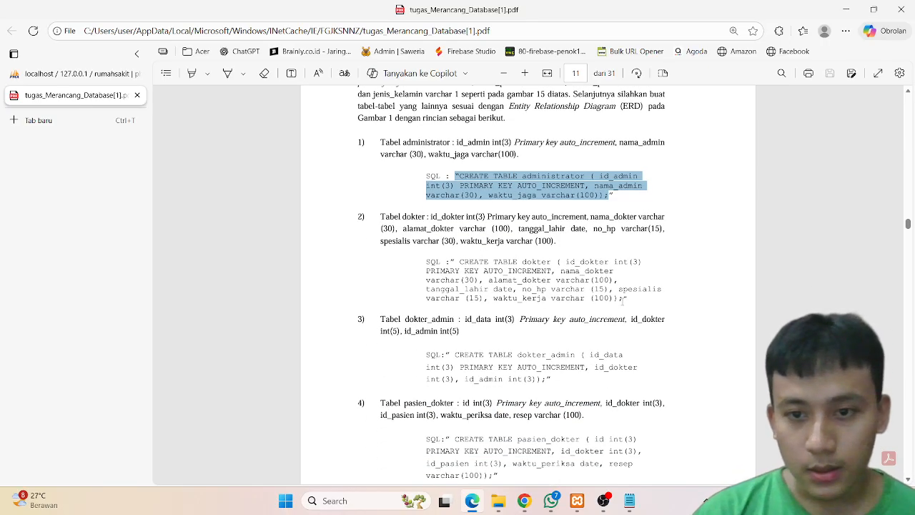
{"action": "left_click_drag", "start_coordinate": [626, 300], "coordinate": [461, 262]}
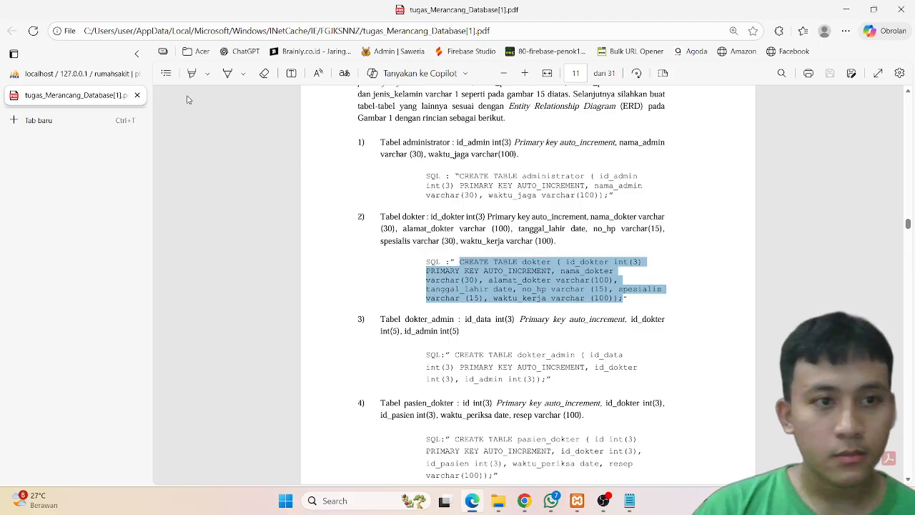
Step: Paste the dokter CREATE TABLE statement into the SQL editor and run it
{"action": "left_click", "coordinate": [70, 77]}
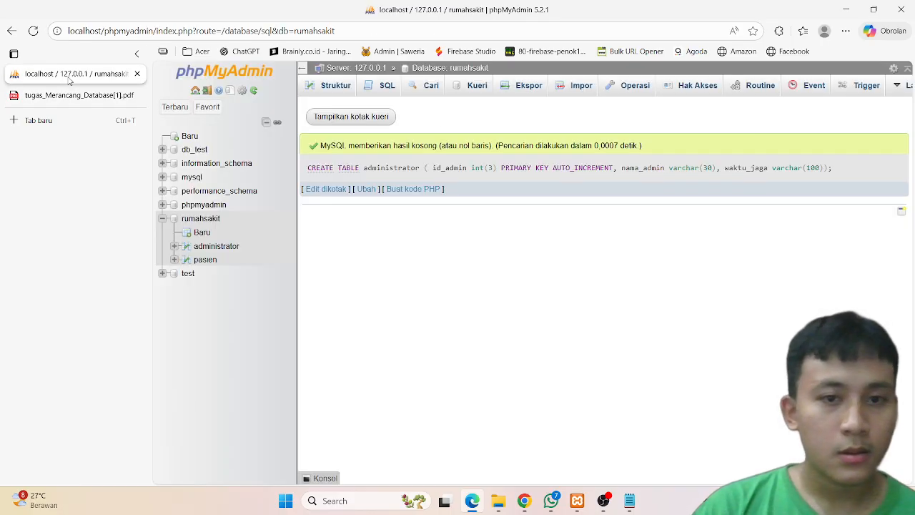
{"action": "left_click", "coordinate": [374, 98]}
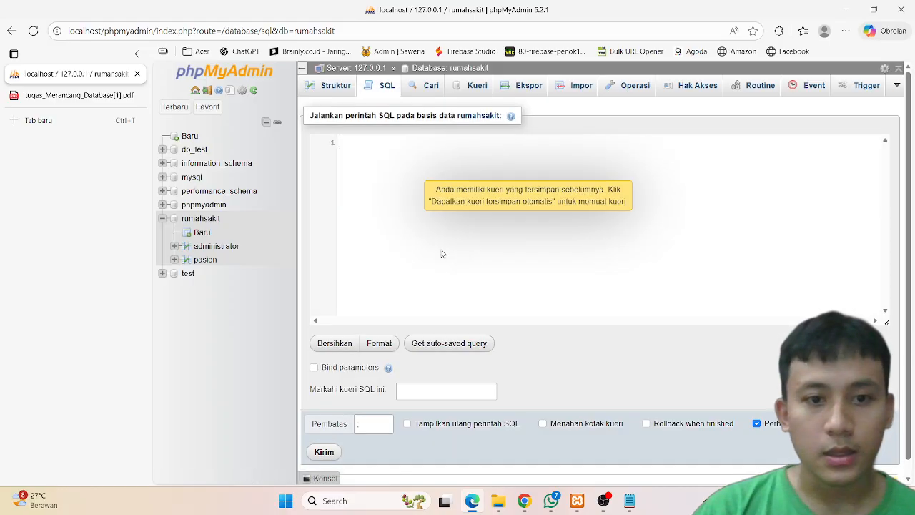
{"action": "left_click", "coordinate": [324, 452]}
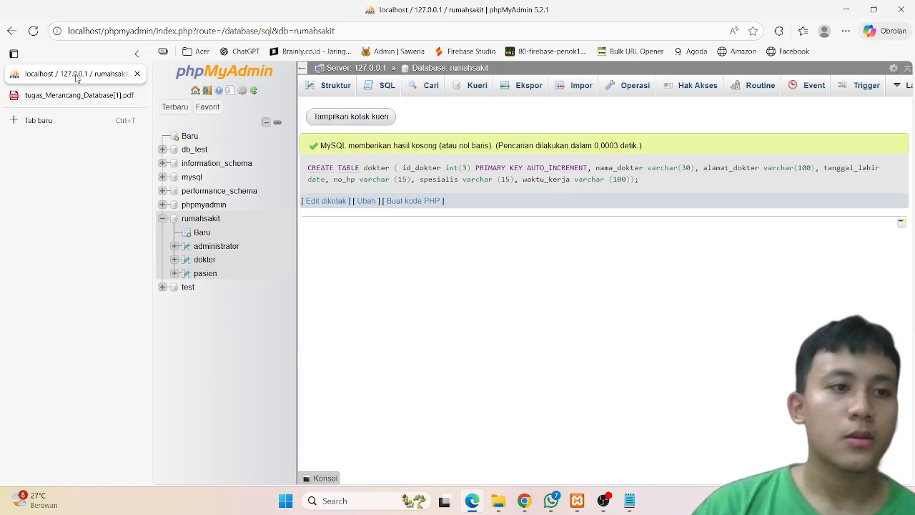
Step: Return to the PDF and copy the CREATE TABLE dokter_admin SQL statement
{"action": "left_click", "coordinate": [79, 96]}
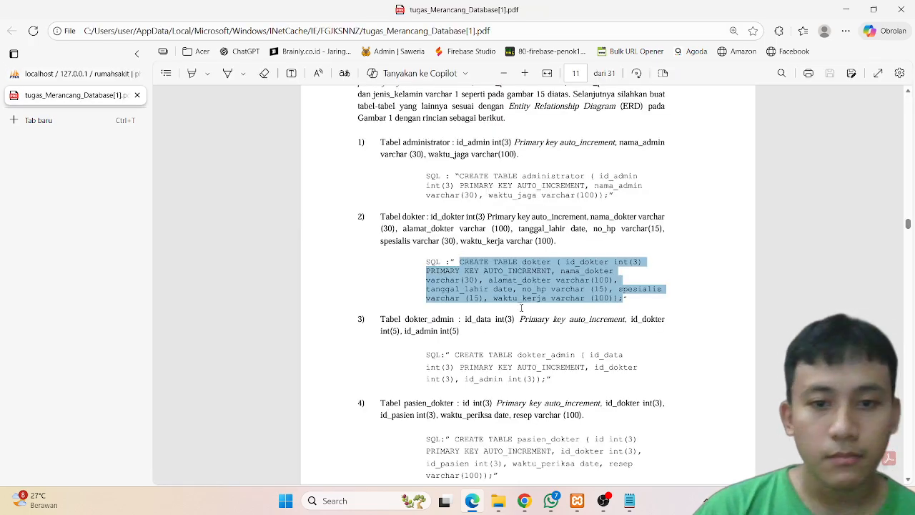
{"action": "scroll", "coordinate": [521, 307], "scroll_direction": "down", "scroll_amount": 1}
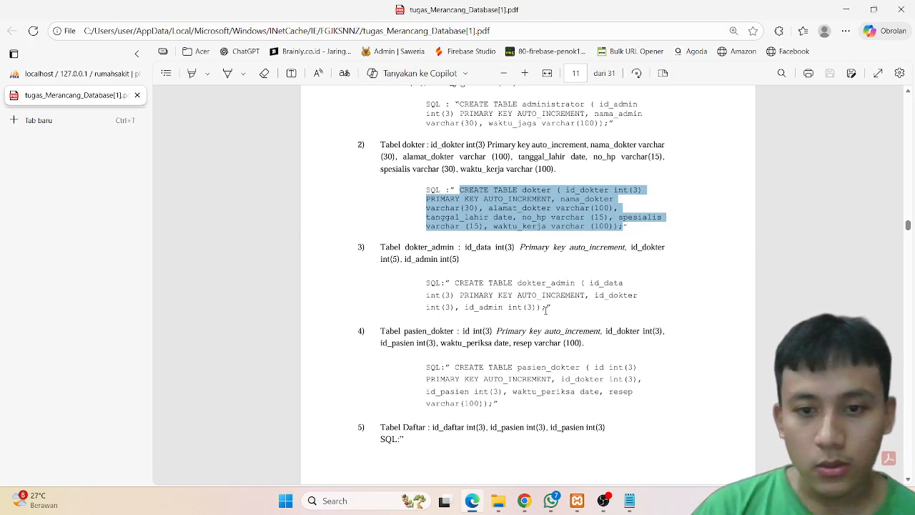
{"action": "left_click_drag", "start_coordinate": [545, 309], "coordinate": [453, 283]}
{"action": "key", "text": "ctrl+c"}
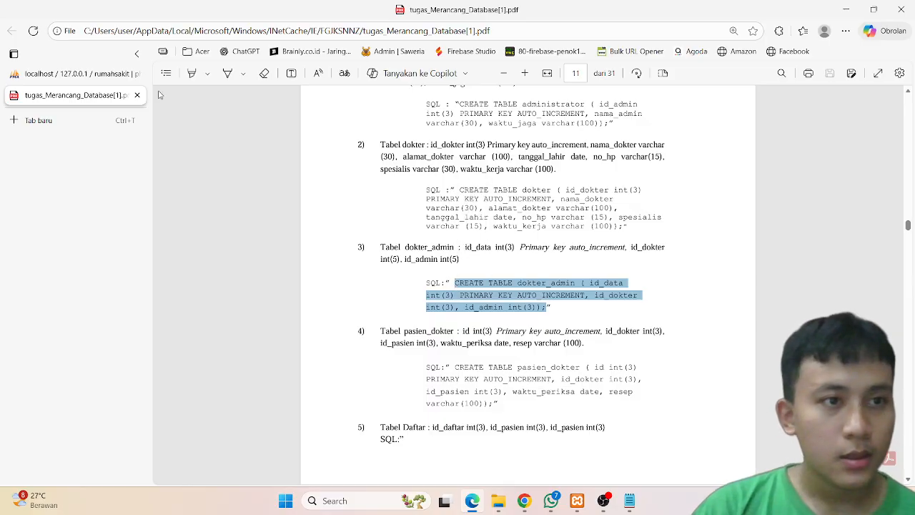
Step: Paste the dokter_admin CREATE TABLE statement into the SQL editor and run it
{"action": "left_click", "coordinate": [83, 73]}
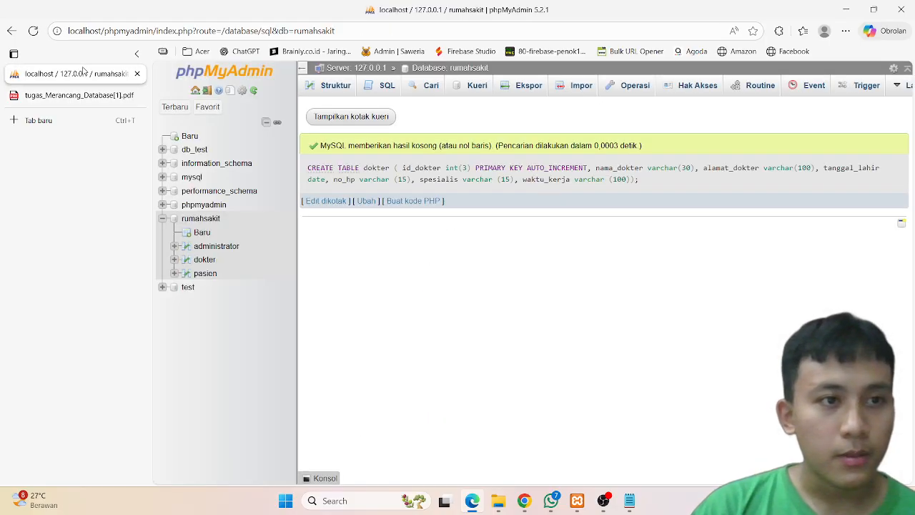
{"action": "left_click", "coordinate": [384, 86]}
{"action": "key", "text": "ctrl+v"}
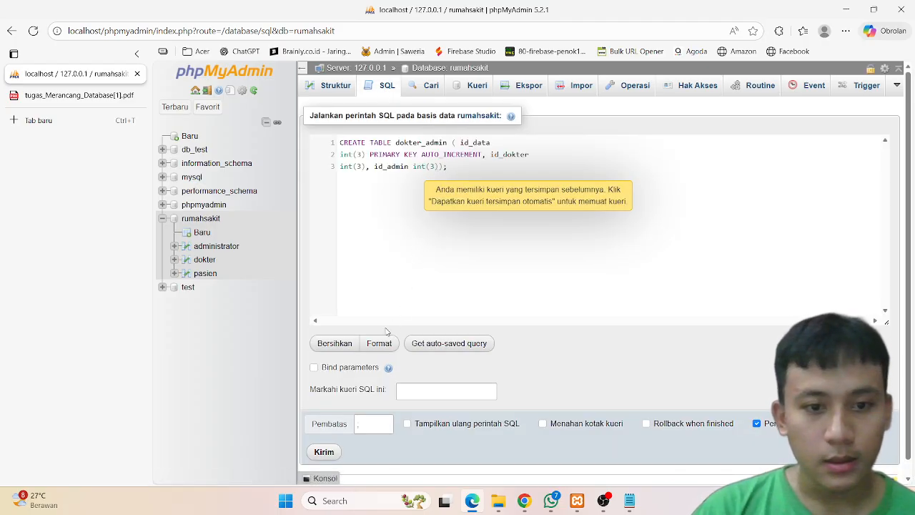
{"action": "left_click", "coordinate": [331, 449]}
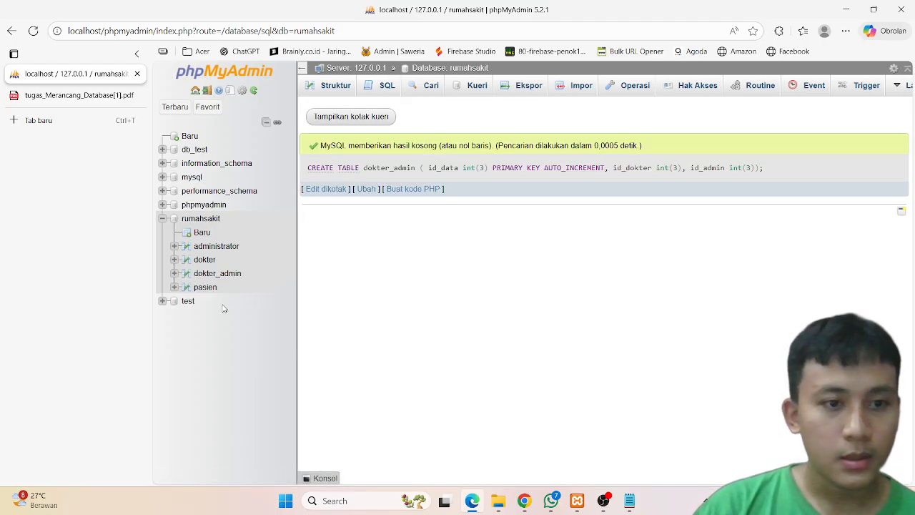
Step: Return to the PDF and select the CREATE TABLE pasien_dokter SQL statement to copy it
{"action": "left_click", "coordinate": [72, 96]}
{"action": "scroll", "coordinate": [510, 343], "scroll_direction": "down", "scroll_amount": 1}
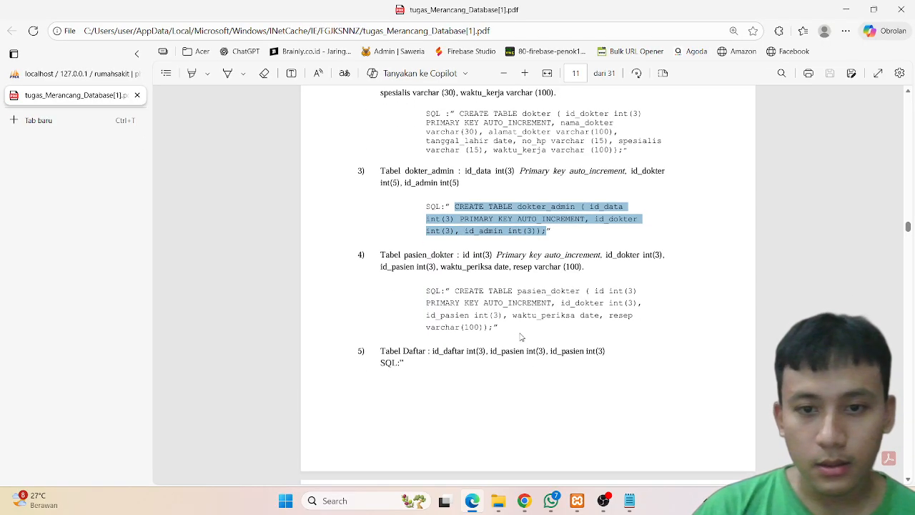
{"action": "left_click_drag", "start_coordinate": [493, 328], "coordinate": [452, 287]}
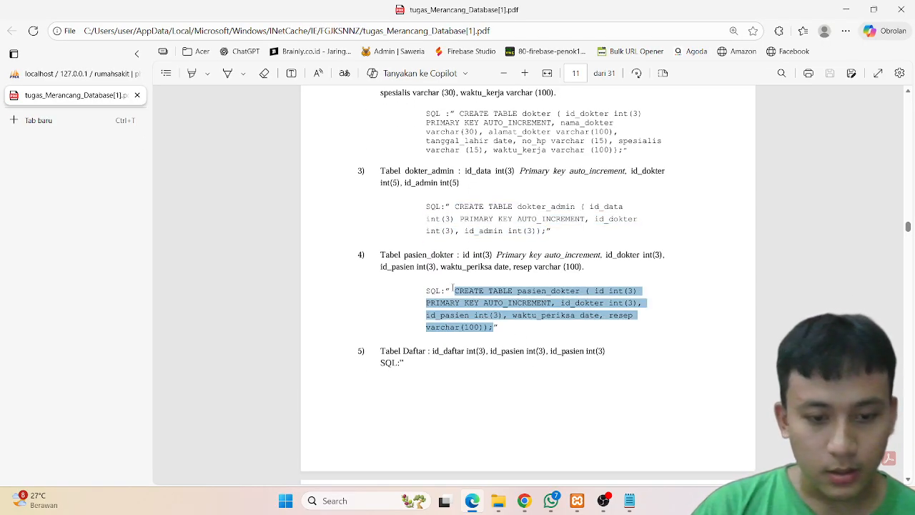
Step: Paste the pasien_dokter CREATE TABLE statement into the SQL editor and run it
{"action": "left_click", "coordinate": [74, 74]}
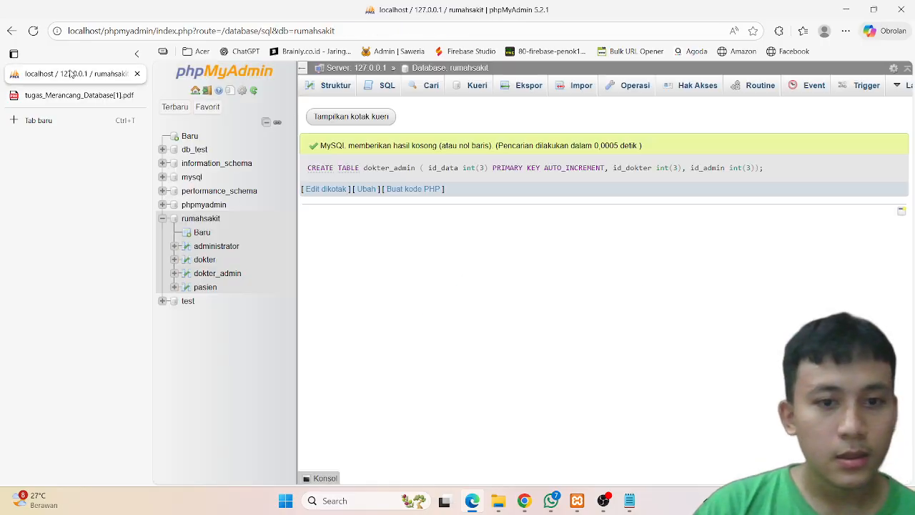
{"action": "left_click", "coordinate": [377, 89]}
{"action": "key", "text": "ctrl+v"}
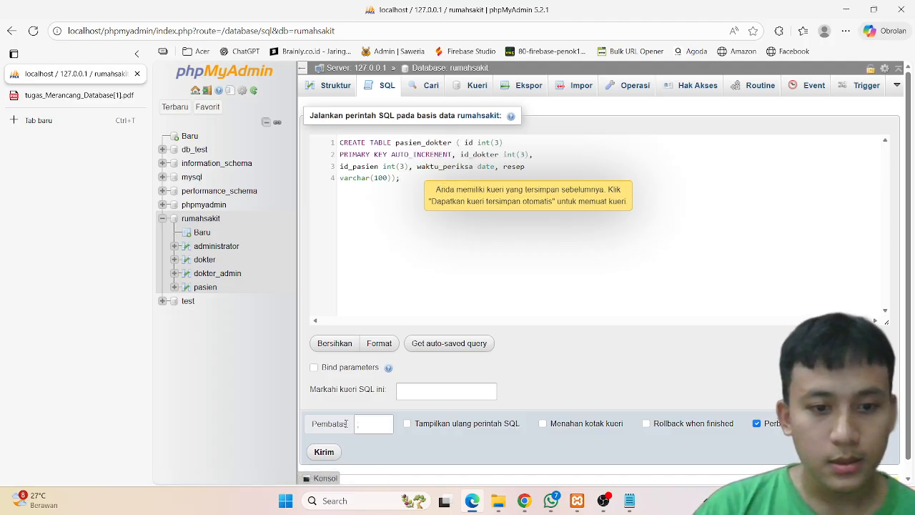
{"action": "left_click", "coordinate": [324, 452]}
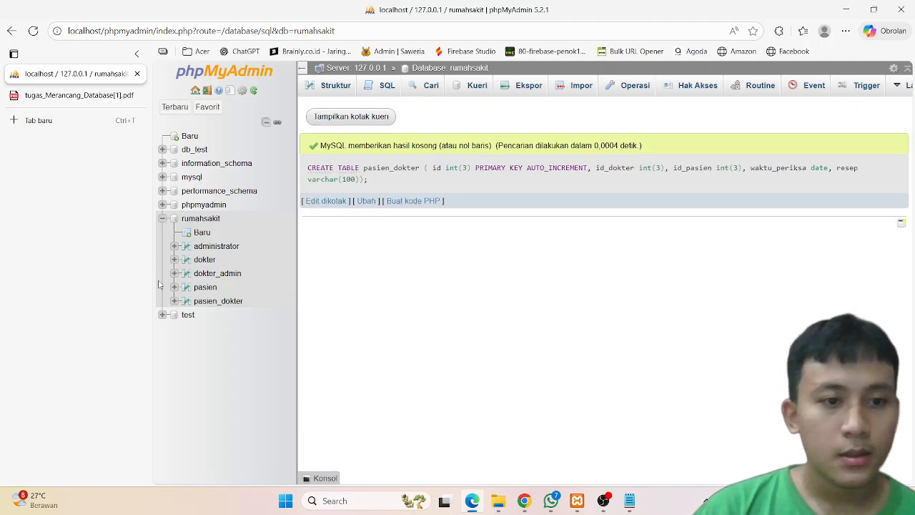
Step: Return to the PDF and select the CREATE TABLE daftar SQL statement to copy it
{"action": "left_click", "coordinate": [57, 101]}
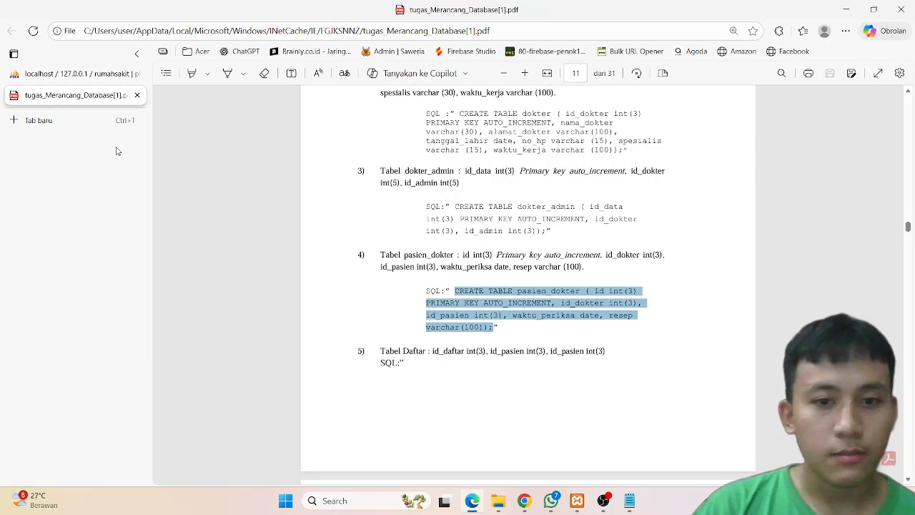
{"action": "scroll", "coordinate": [345, 308], "scroll_direction": "down", "scroll_amount": 5}
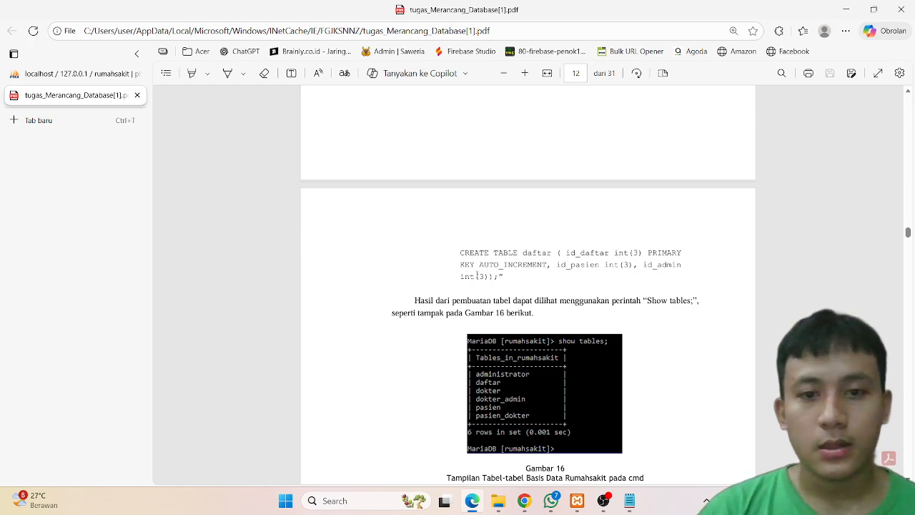
{"action": "left_click_drag", "start_coordinate": [498, 276], "coordinate": [453, 256]}
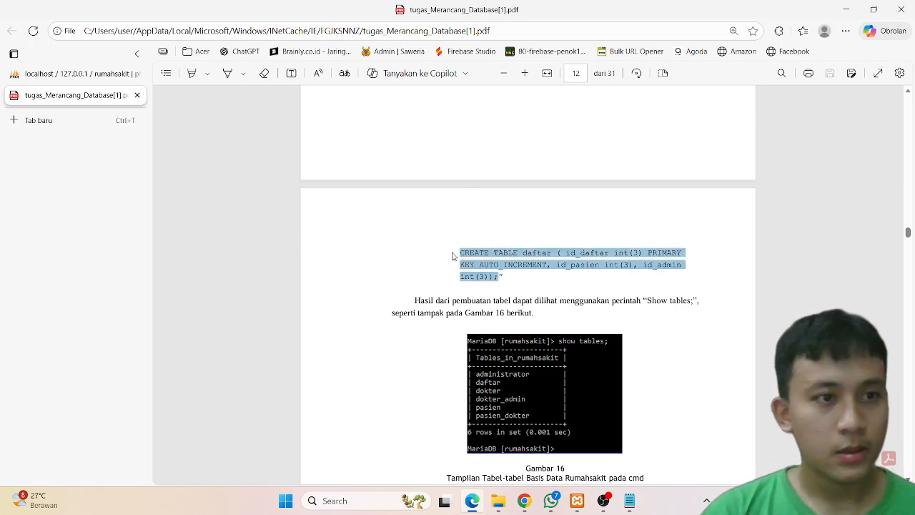
Step: Paste the daftar CREATE TABLE statement into the rumahsakit database's SQL editor and run it
{"action": "left_click", "coordinate": [100, 74]}
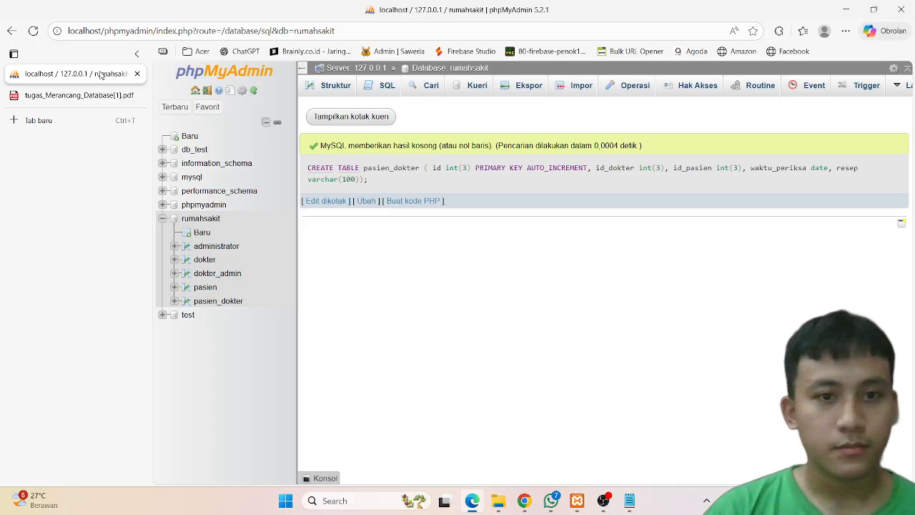
{"action": "left_click", "coordinate": [205, 218]}
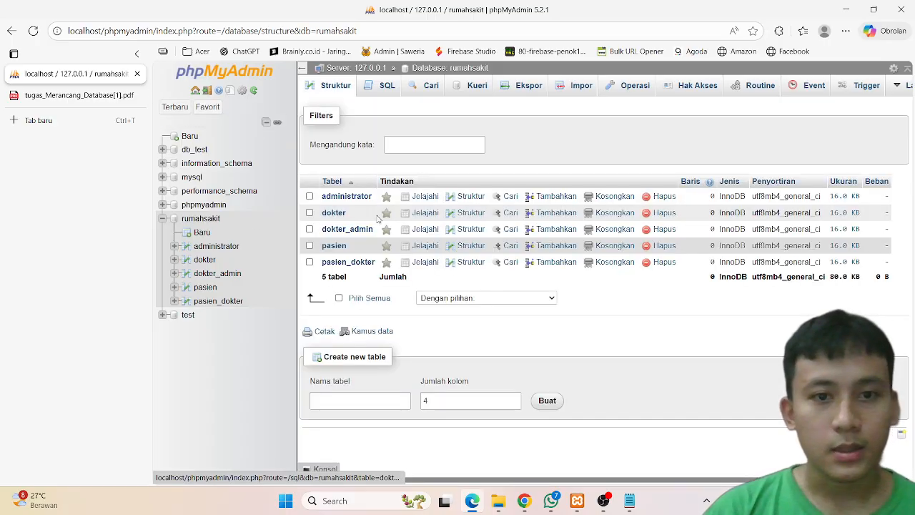
{"action": "left_click", "coordinate": [383, 86]}
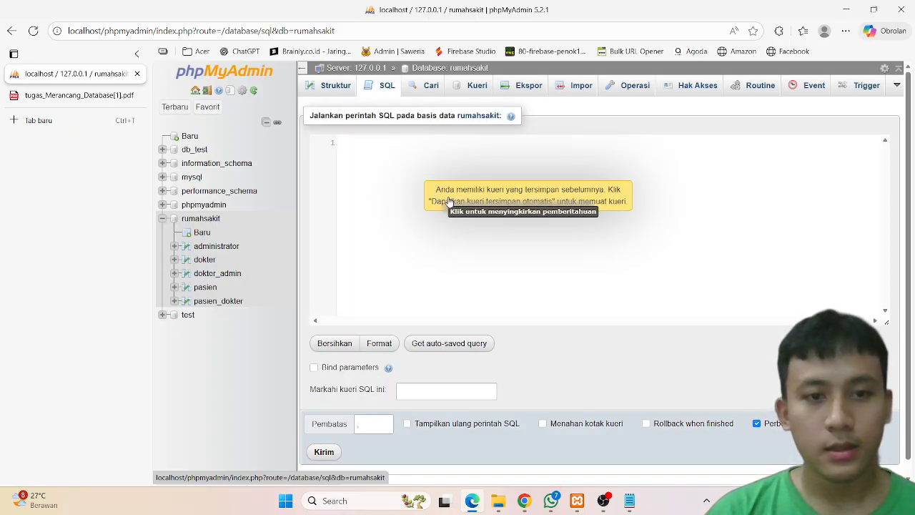
{"action": "key", "text": "ctrl+v"}
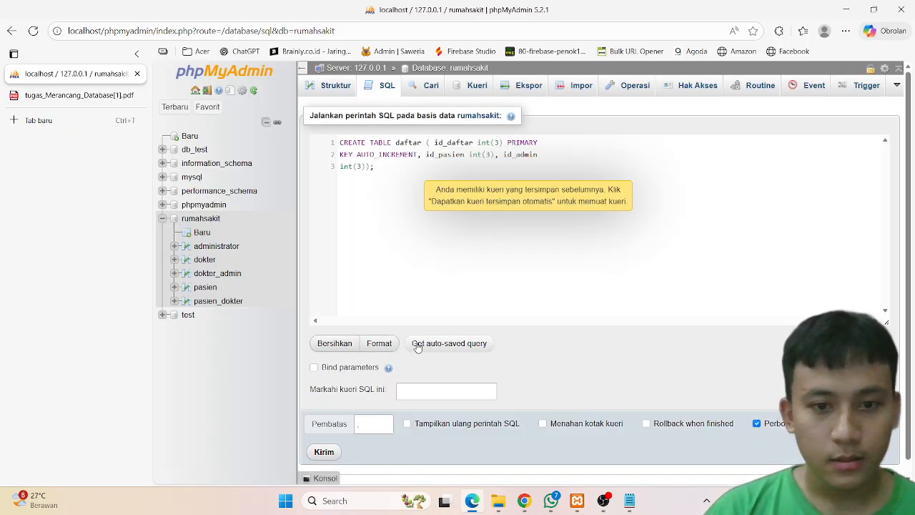
{"action": "left_click", "coordinate": [324, 450]}
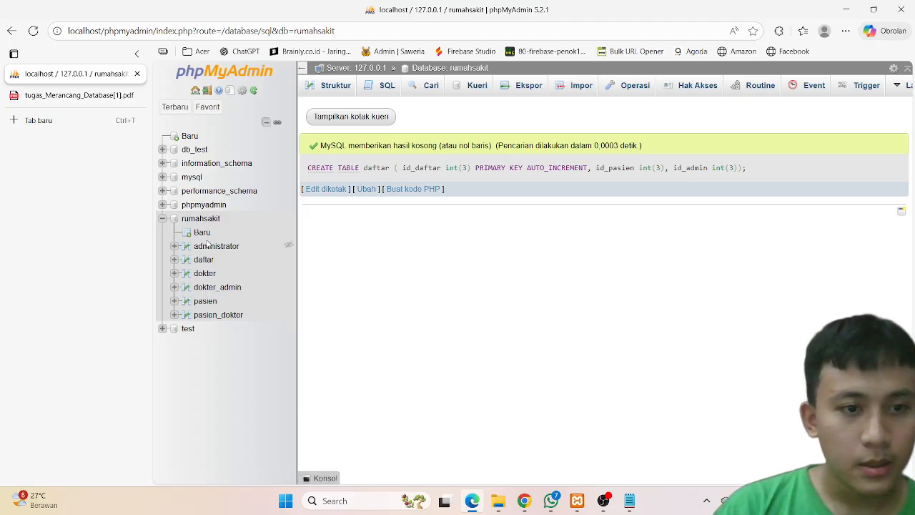
Step: Scroll through the PDF pages following the daftar statement about creating table relations
{"action": "left_click", "coordinate": [88, 95]}
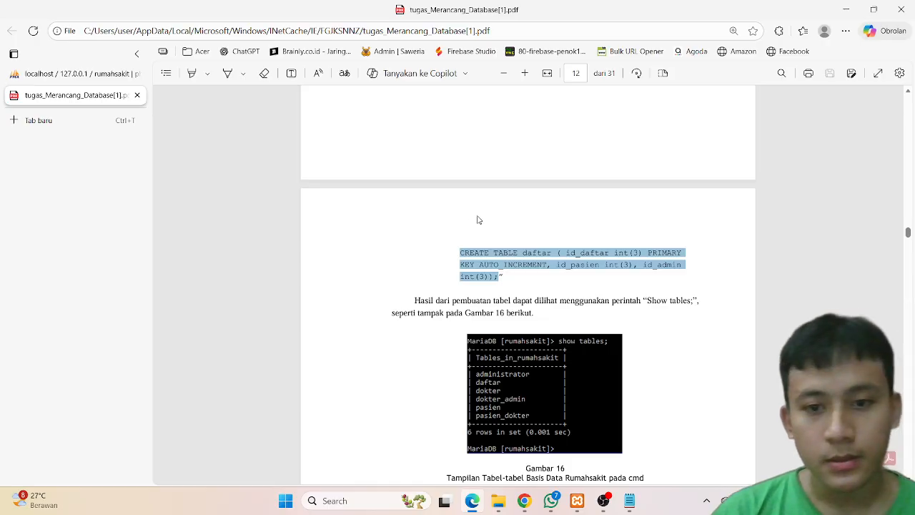
{"action": "scroll", "coordinate": [479, 219], "scroll_direction": "down", "scroll_amount": 20}
{"action": "scroll", "coordinate": [478, 219], "scroll_direction": "up", "scroll_amount": 8}
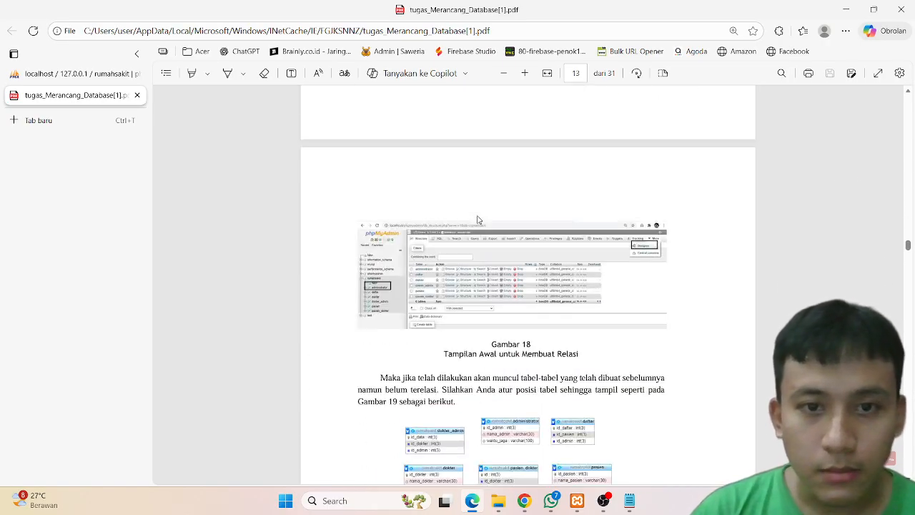
{"action": "scroll", "coordinate": [478, 220], "scroll_direction": "up", "scroll_amount": 2}
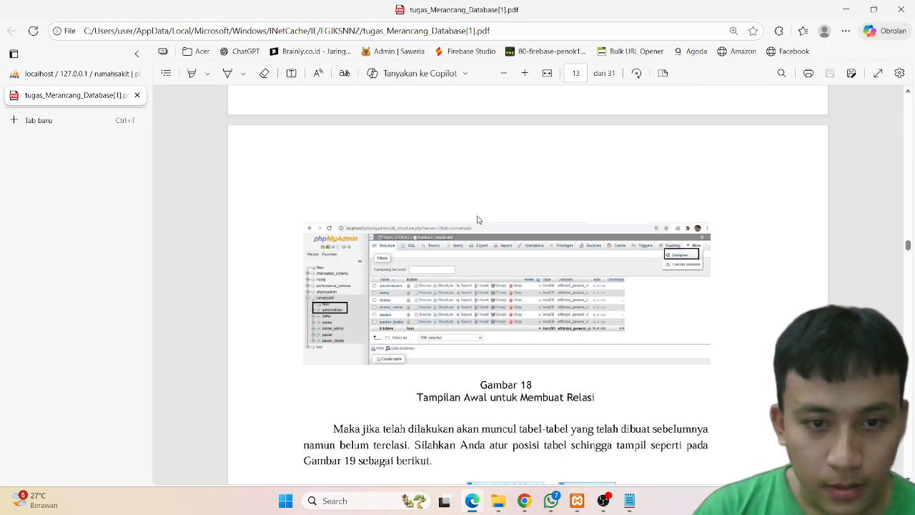
Step: Open the structure of the administrator table in the rumahsakit database
{"action": "left_click", "coordinate": [79, 74]}
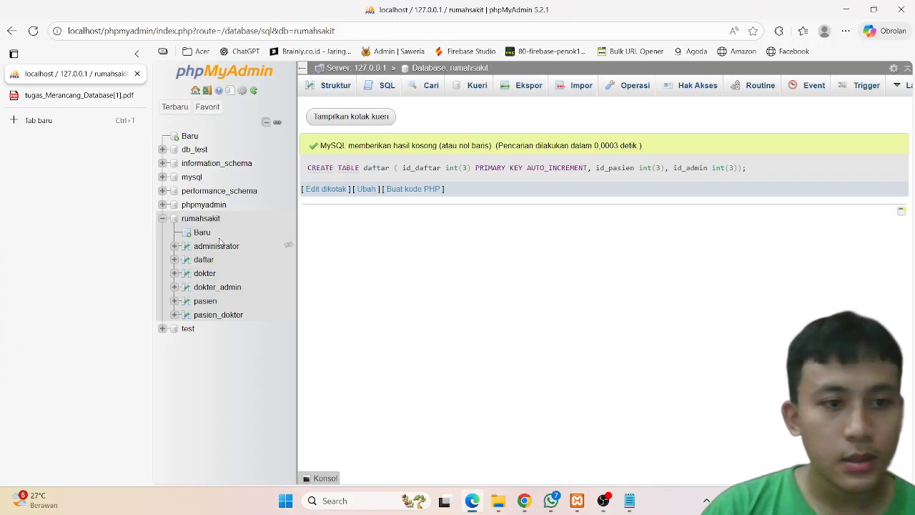
{"action": "left_click", "coordinate": [218, 248]}
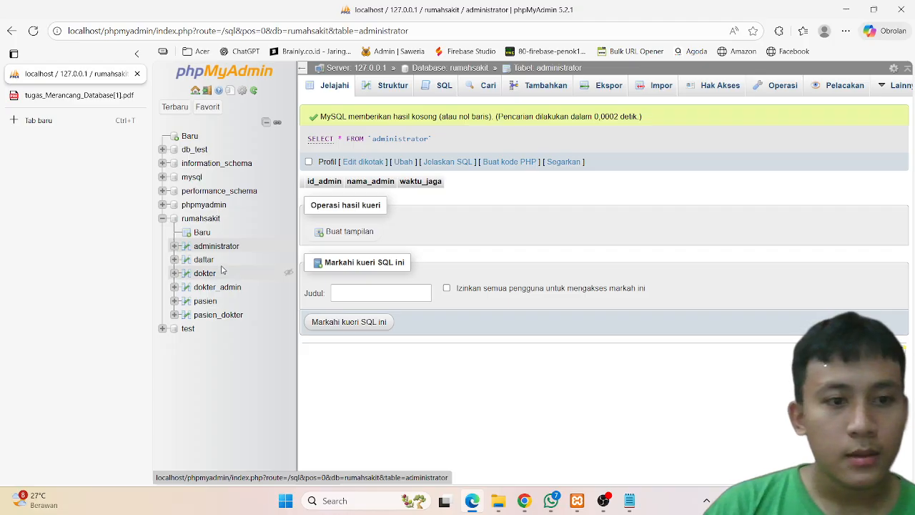
{"action": "left_click", "coordinate": [399, 86]}
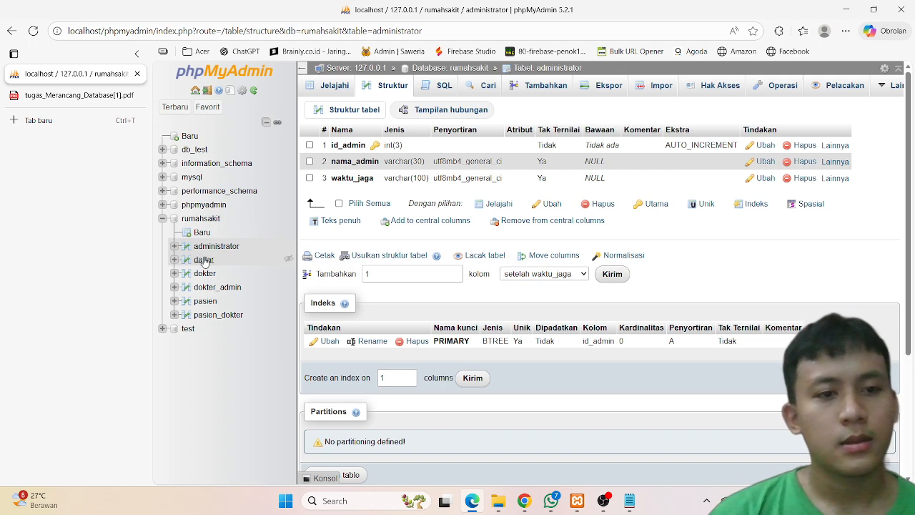
Step: Add indexes on the id_pasien and id_admin columns of the daftar table
{"action": "left_click", "coordinate": [204, 260]}
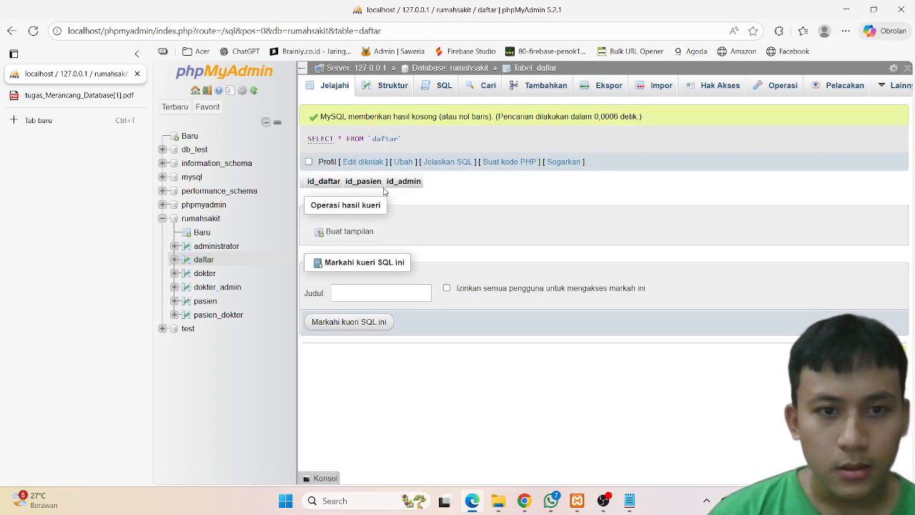
{"action": "left_click", "coordinate": [392, 85]}
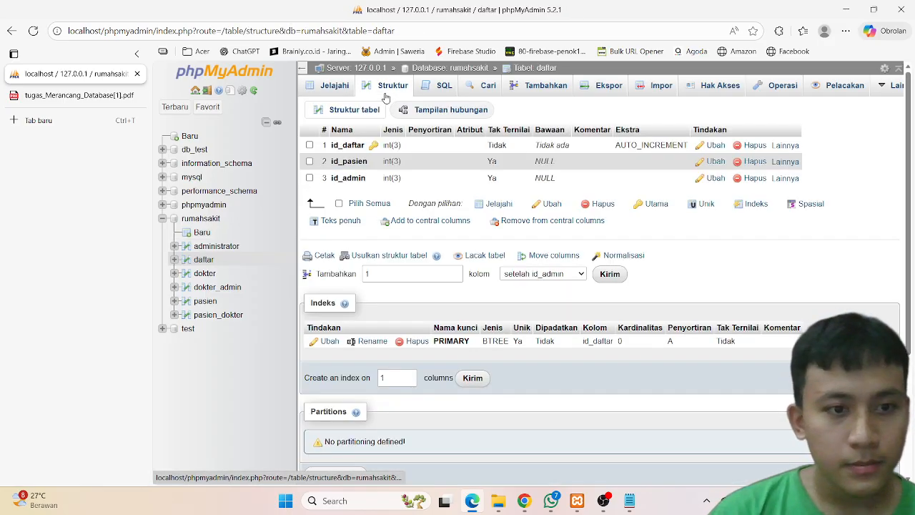
{"action": "left_click", "coordinate": [789, 166]}
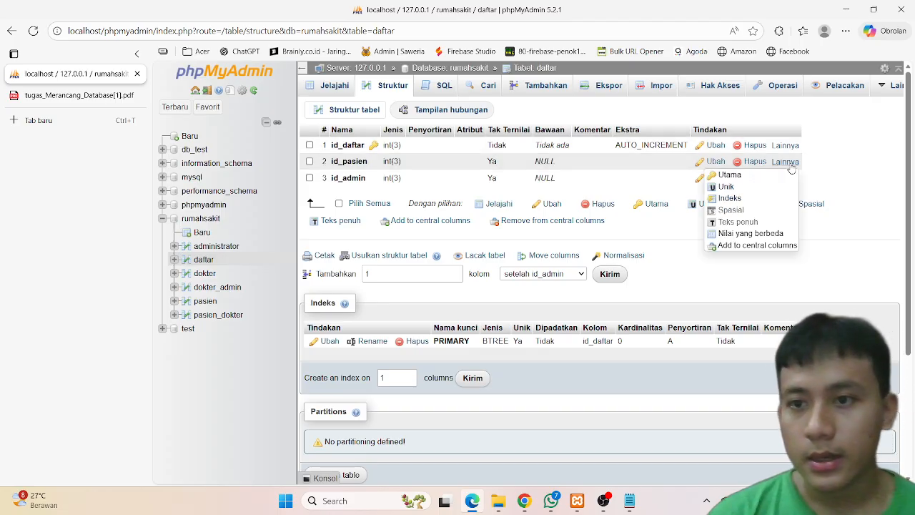
{"action": "left_click", "coordinate": [740, 199]}
{"action": "left_click", "coordinate": [551, 306]}
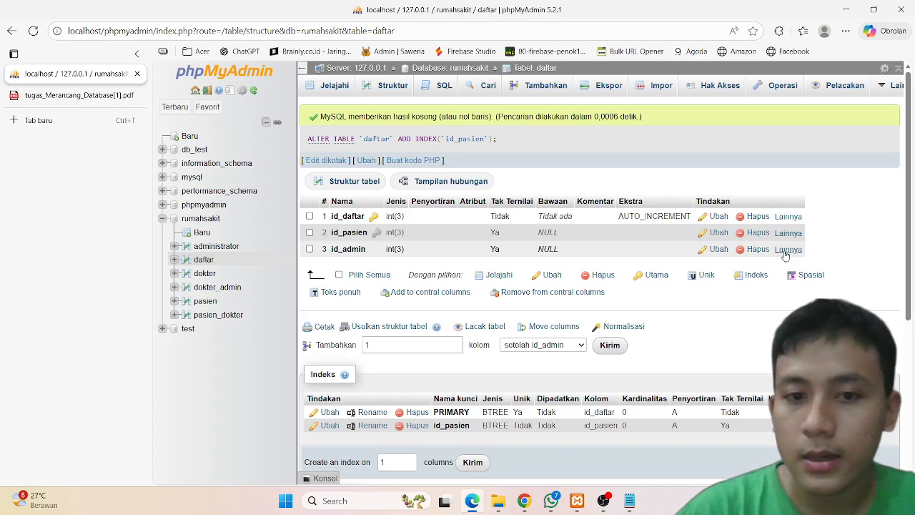
{"action": "mouse_move", "coordinate": [785, 255]}
{"action": "left_click", "coordinate": [742, 286]}
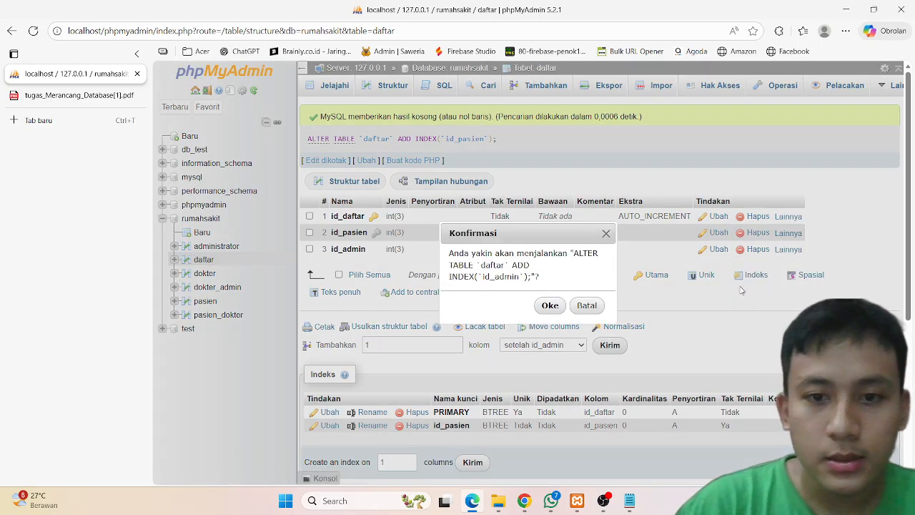
{"action": "left_click", "coordinate": [550, 306]}
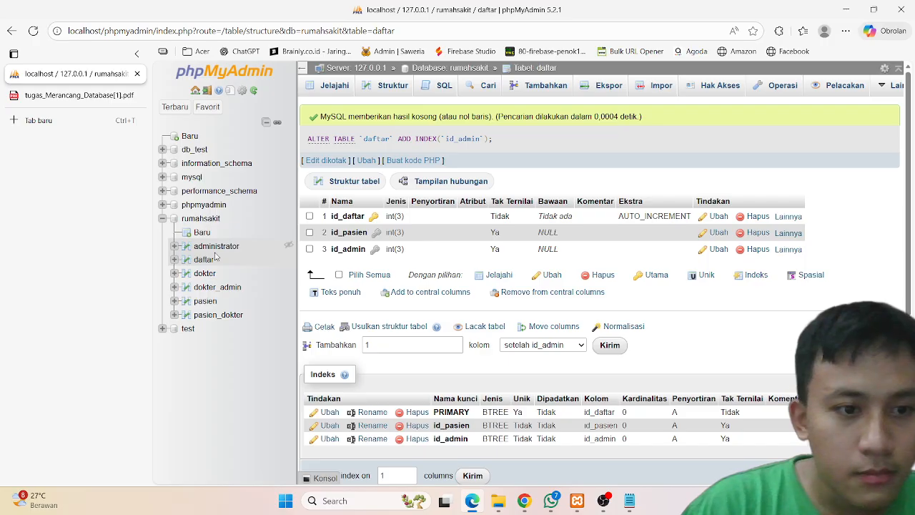
Step: Add indexes on the id_dokter and id_admin columns of the dokter_admin table
{"action": "left_click", "coordinate": [205, 273]}
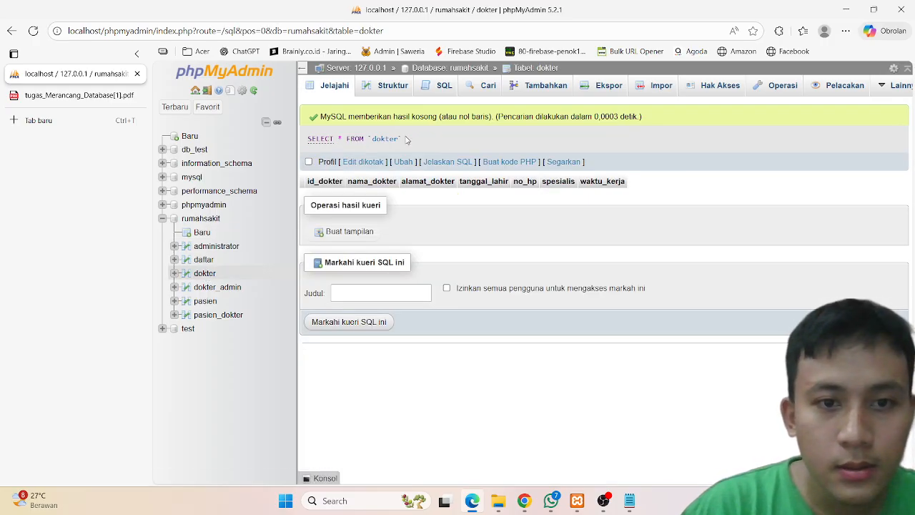
{"action": "left_click", "coordinate": [216, 287]}
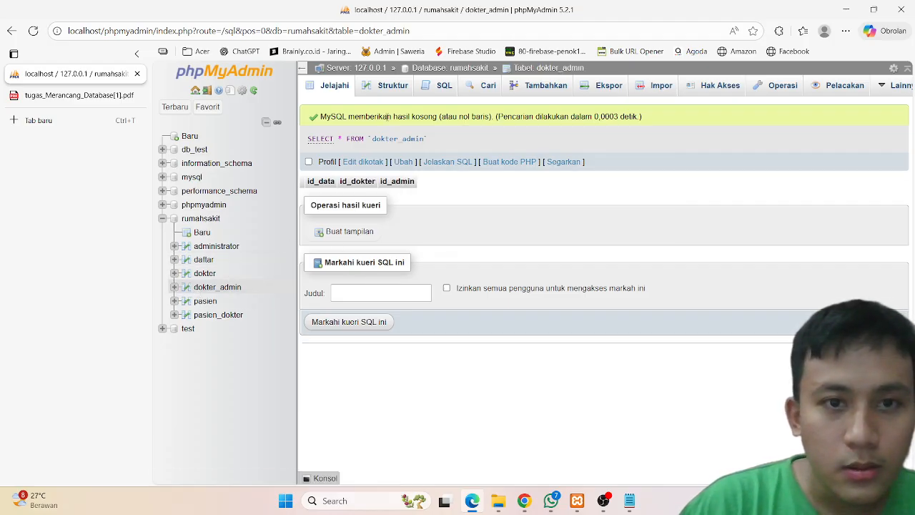
{"action": "left_click", "coordinate": [382, 87]}
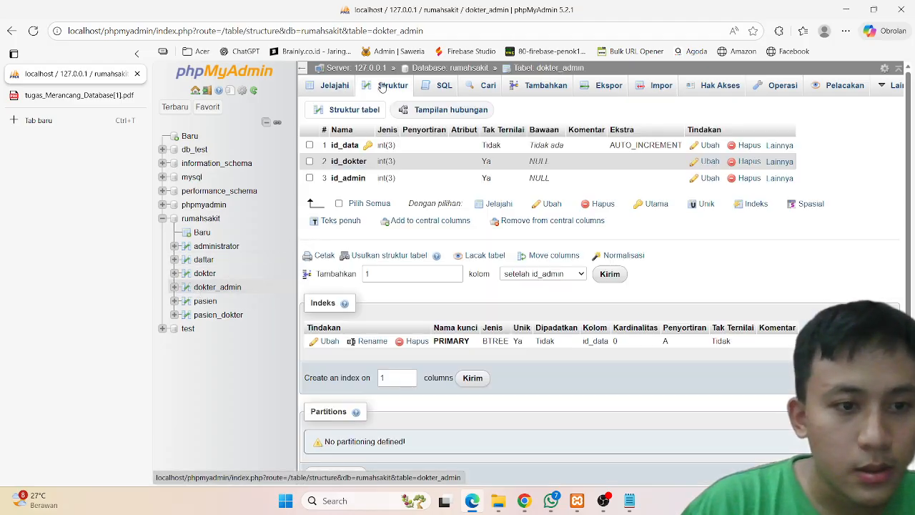
{"action": "left_click", "coordinate": [779, 162]}
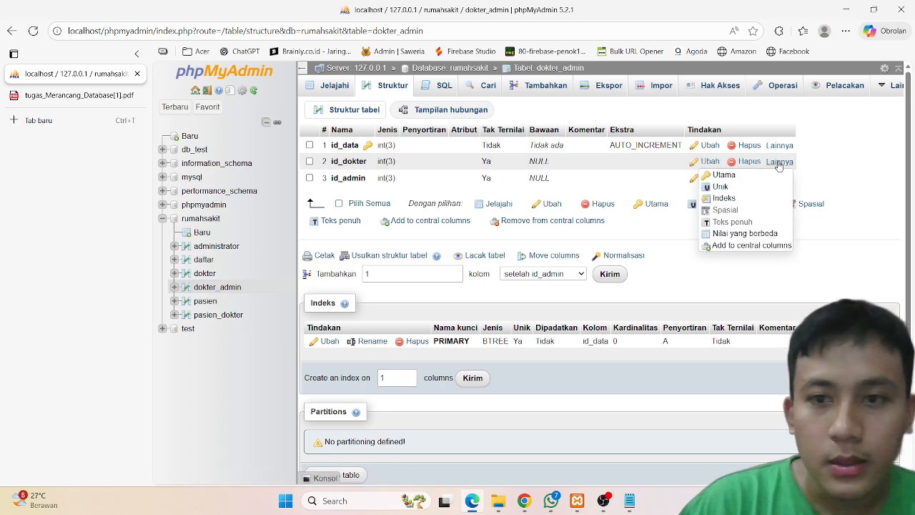
{"action": "left_click", "coordinate": [724, 198]}
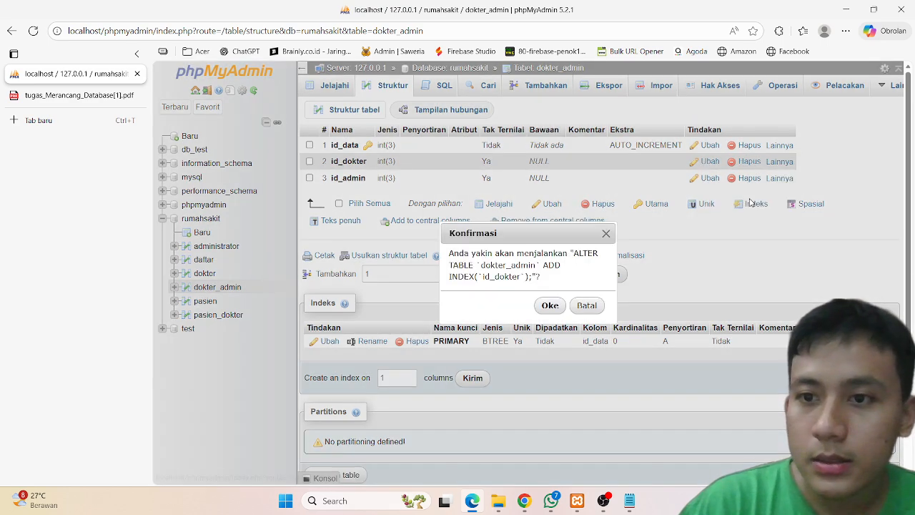
{"action": "left_click", "coordinate": [551, 306]}
{"action": "left_click", "coordinate": [783, 249]}
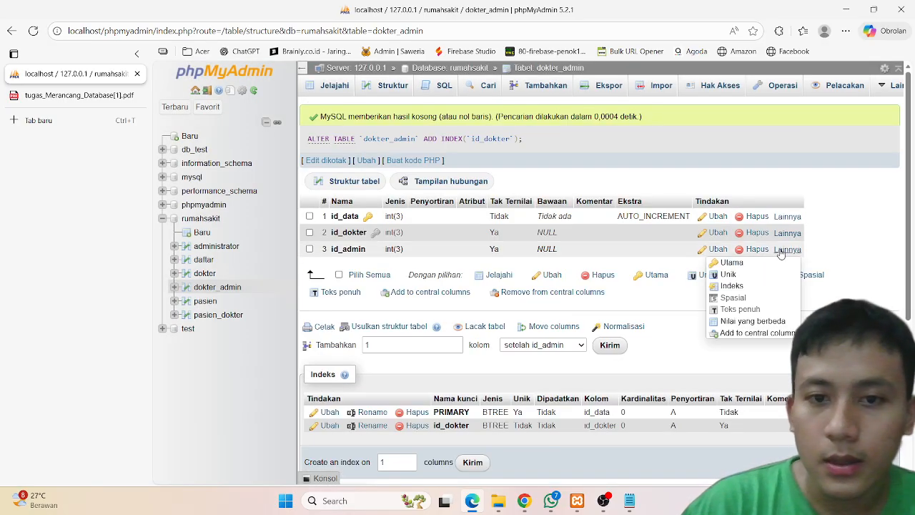
{"action": "left_click", "coordinate": [739, 286]}
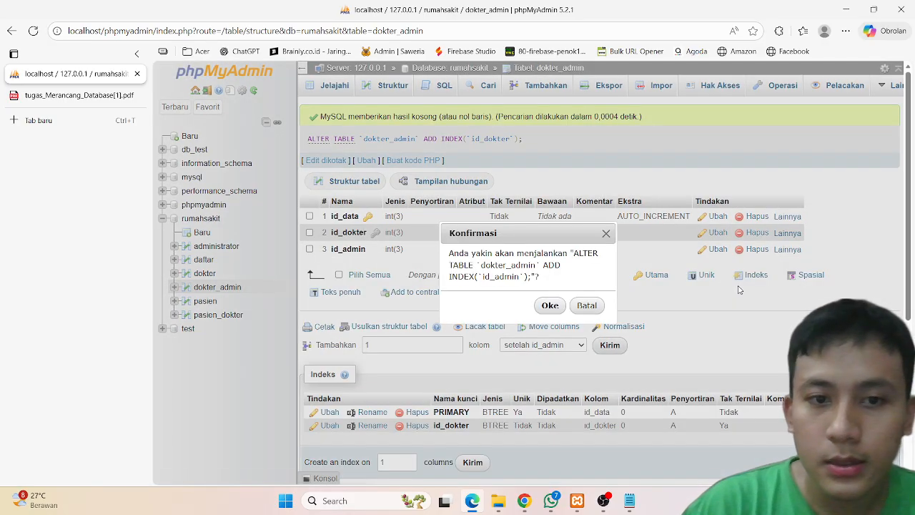
{"action": "left_click", "coordinate": [549, 306]}
Step: Add indexes on the id_dokter and id_pasien columns of the pasien_dokter table
{"action": "left_click", "coordinate": [205, 303]}
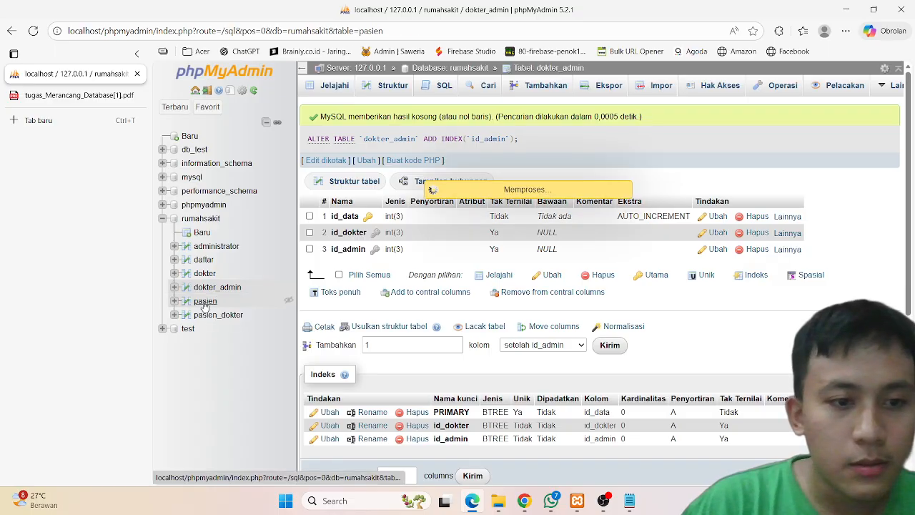
{"action": "left_click", "coordinate": [386, 86]}
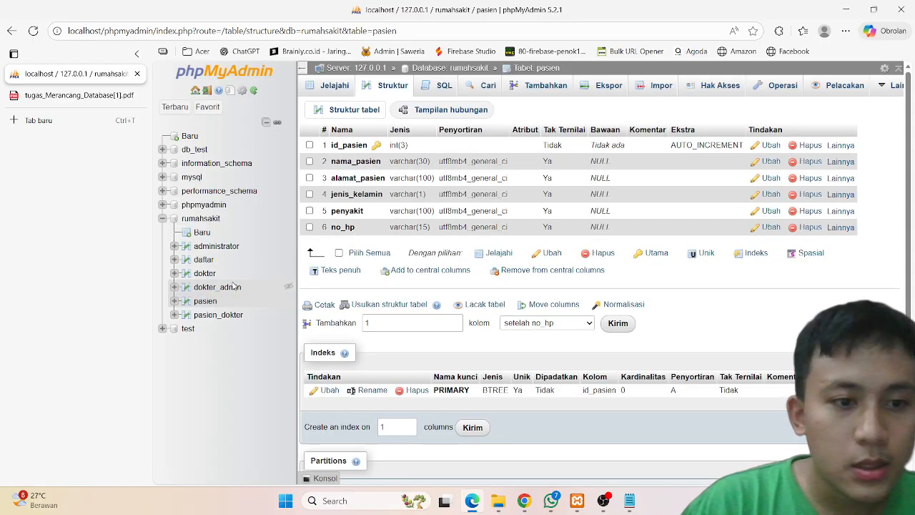
{"action": "left_click", "coordinate": [225, 314]}
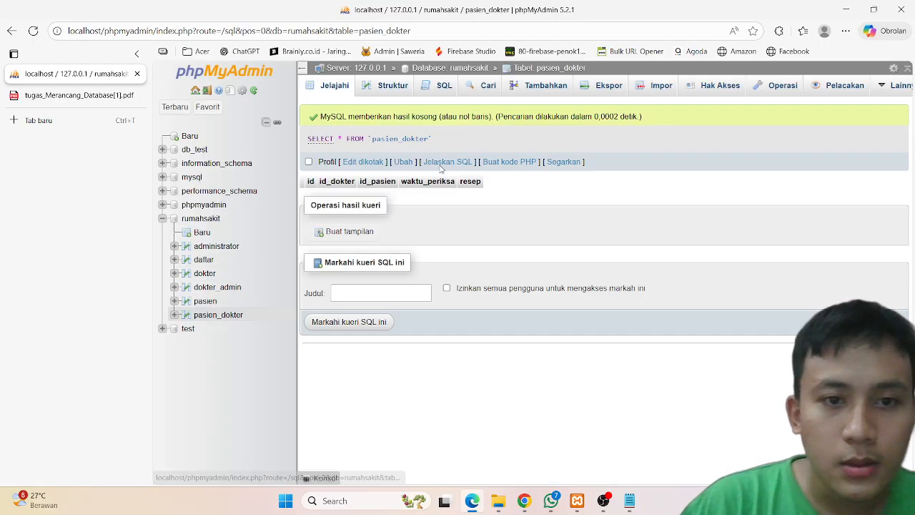
{"action": "left_click", "coordinate": [406, 92]}
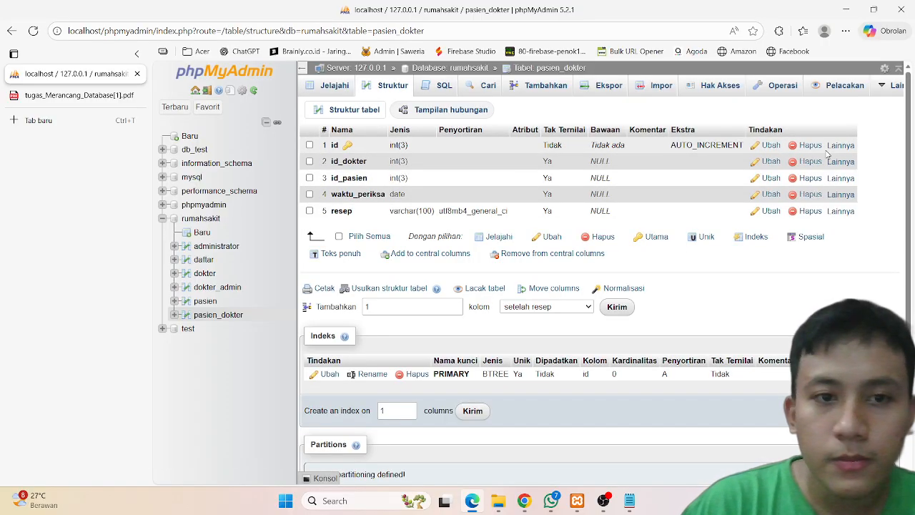
{"action": "left_click", "coordinate": [854, 164]}
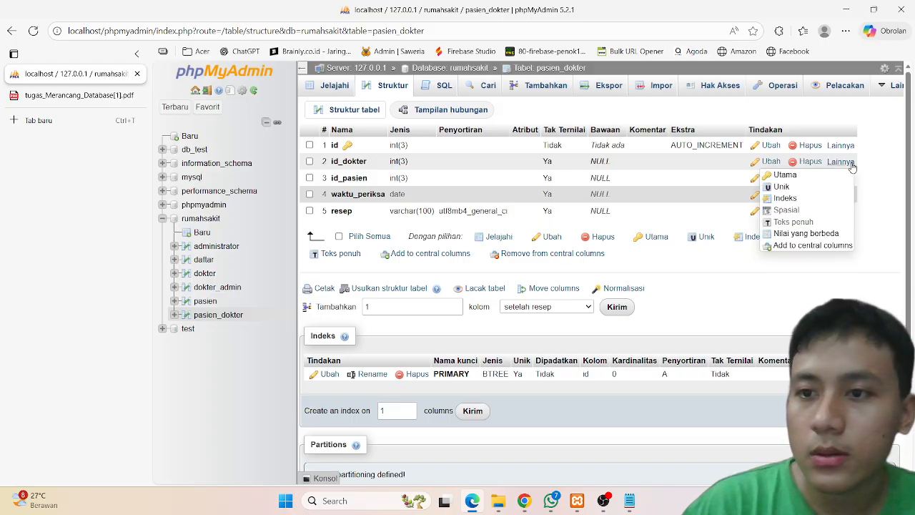
{"action": "left_click", "coordinate": [796, 198]}
{"action": "left_click", "coordinate": [548, 306]}
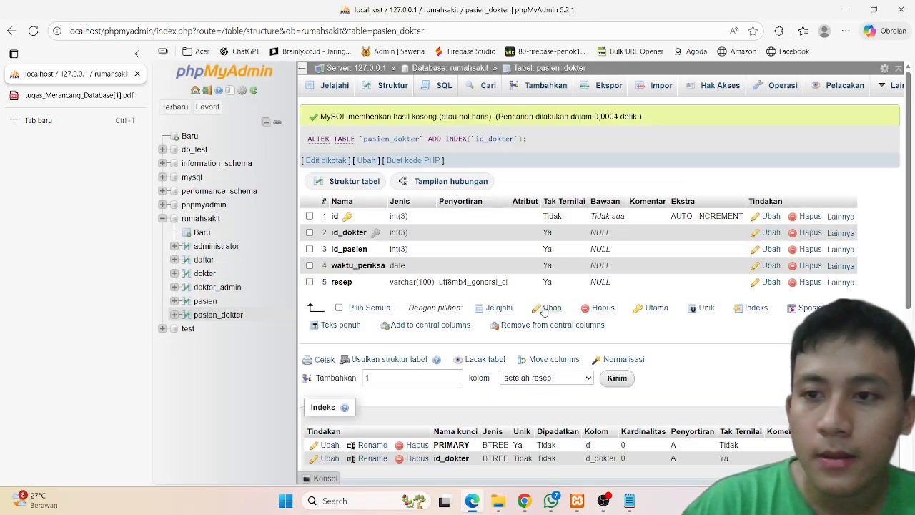
{"action": "left_click", "coordinate": [841, 250]}
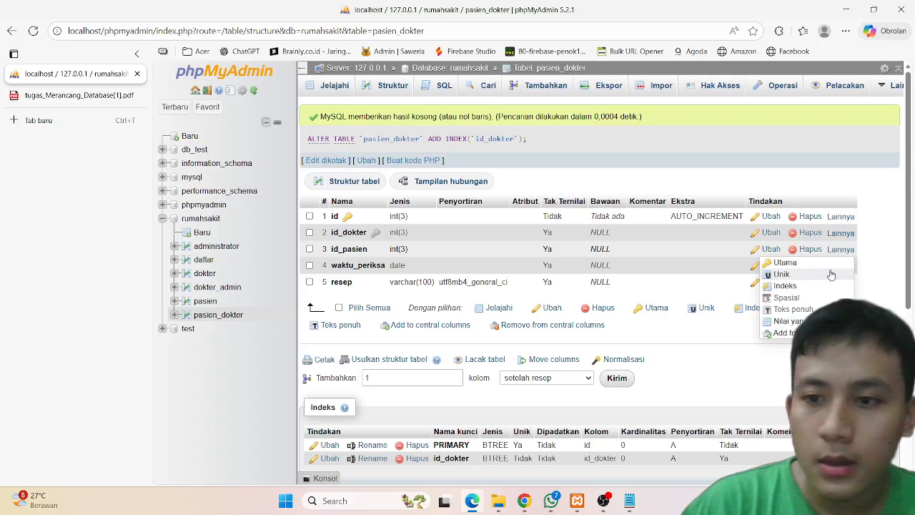
{"action": "left_click", "coordinate": [807, 287]}
{"action": "left_click", "coordinate": [550, 307]}
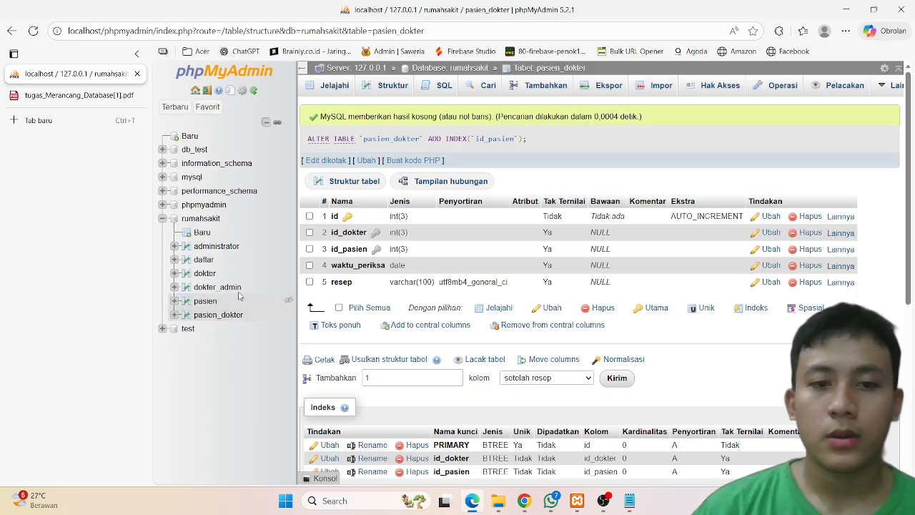
Step: Review the PDF's instructions and final relation diagram for the hospital database tables
{"action": "left_click", "coordinate": [203, 233]}
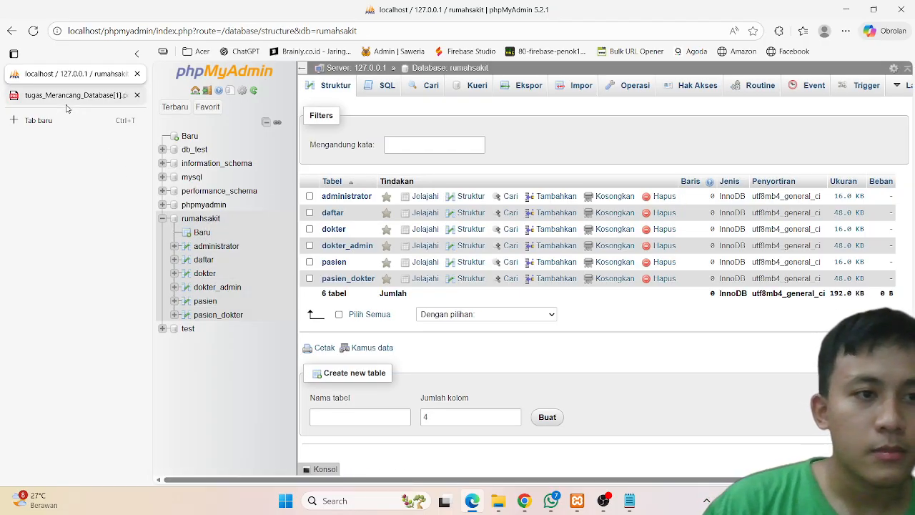
{"action": "left_click", "coordinate": [65, 103]}
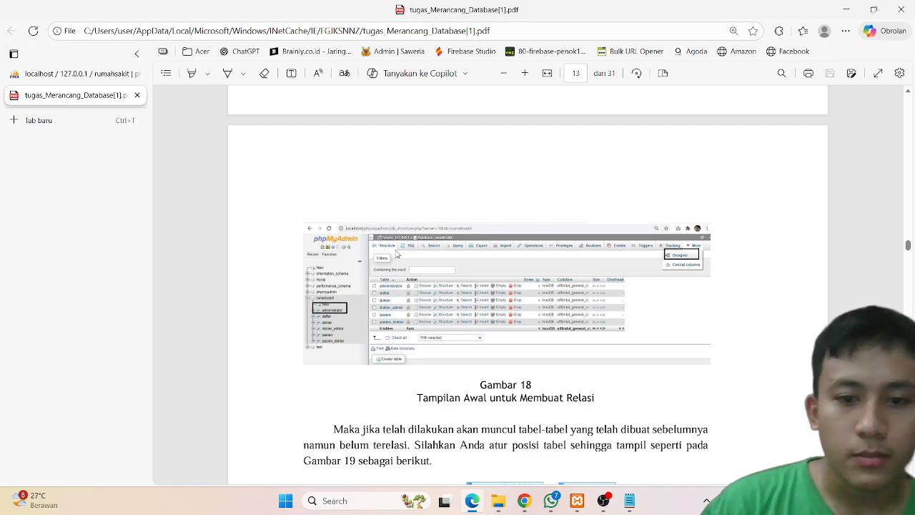
{"action": "scroll", "coordinate": [397, 254], "scroll_direction": "down", "scroll_amount": 20}
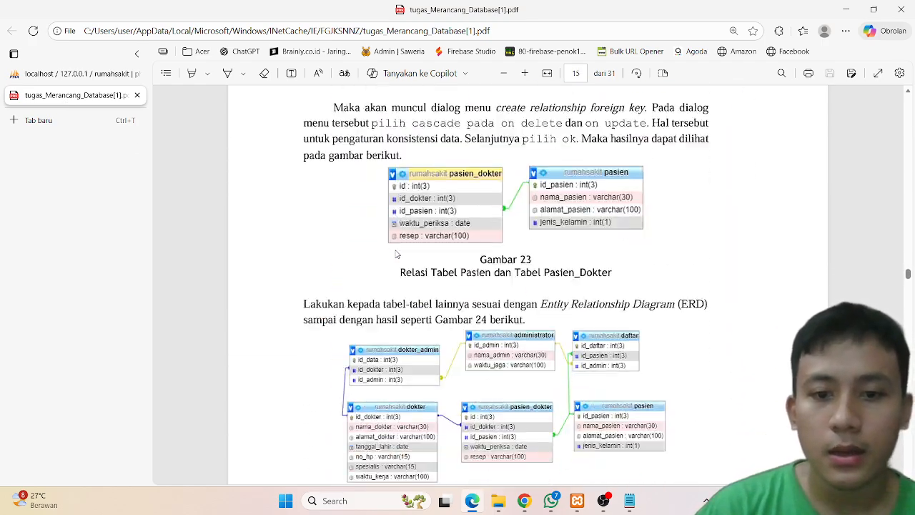
{"action": "scroll", "coordinate": [397, 254], "scroll_direction": "down", "scroll_amount": 4}
{"action": "scroll", "coordinate": [397, 254], "scroll_direction": "up", "scroll_amount": 3}
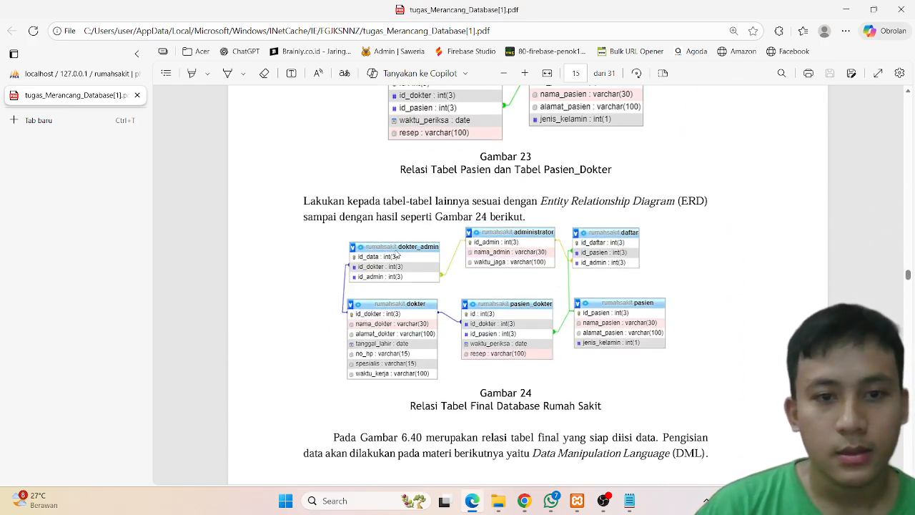
{"action": "left_click", "coordinate": [73, 78]}
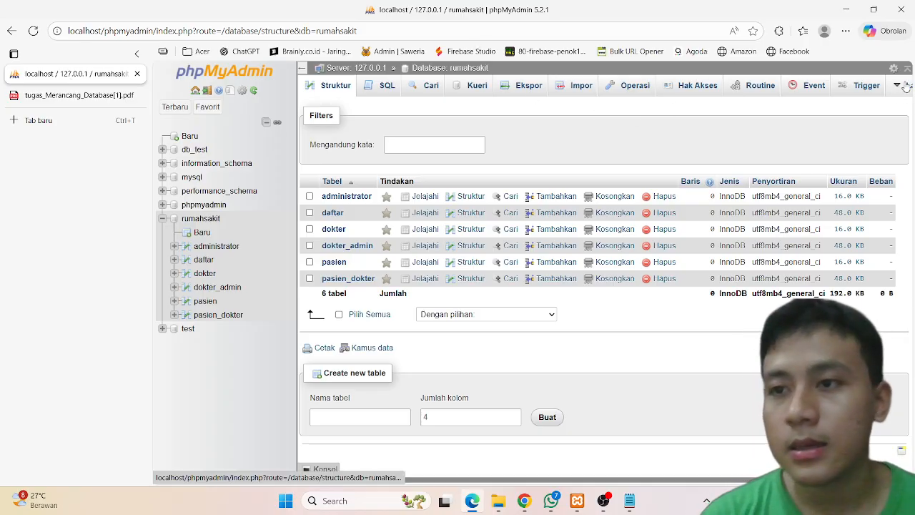
Step: Open the Designer for the rumahsakit database and save the designer page as rumahsakit
{"action": "mouse_move", "coordinate": [906, 86]}
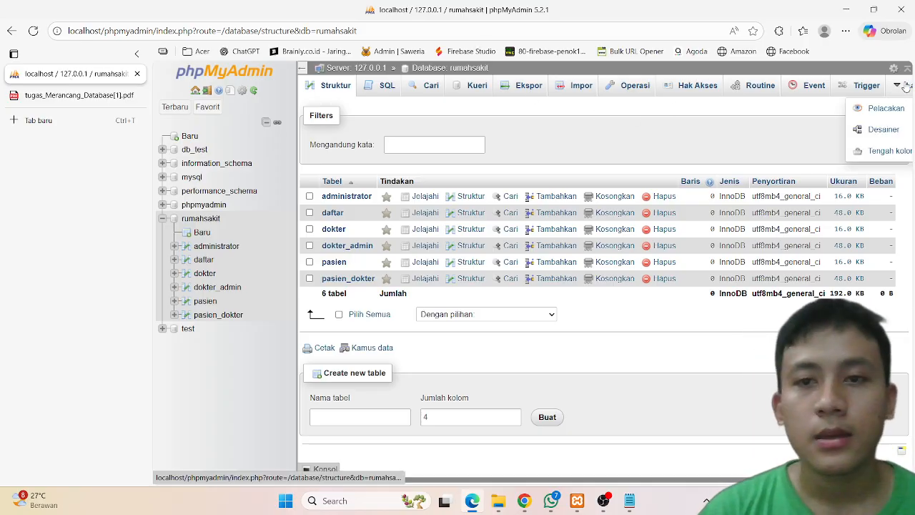
{"action": "left_click", "coordinate": [884, 129]}
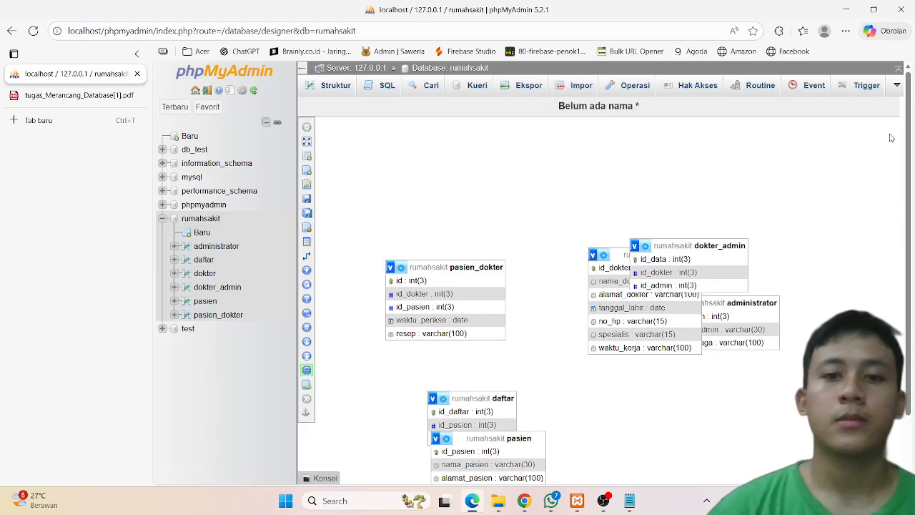
{"action": "mouse_move", "coordinate": [322, 159]}
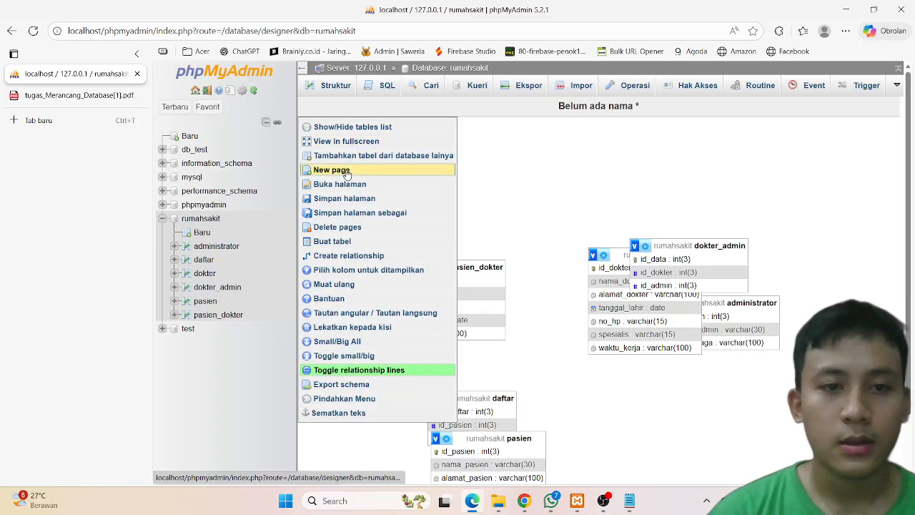
{"action": "left_click", "coordinate": [342, 205]}
{"action": "left_click", "coordinate": [484, 123]}
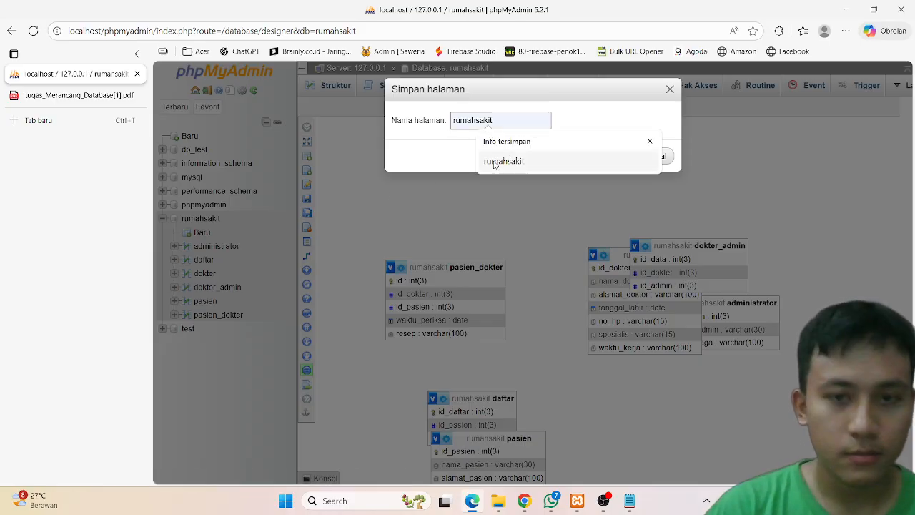
{"action": "left_click", "coordinate": [503, 161]}
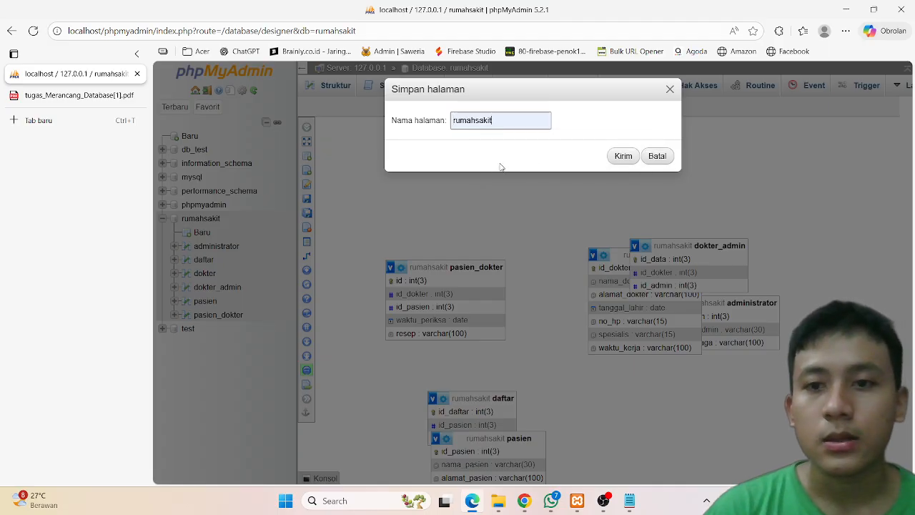
{"action": "left_click", "coordinate": [622, 154]}
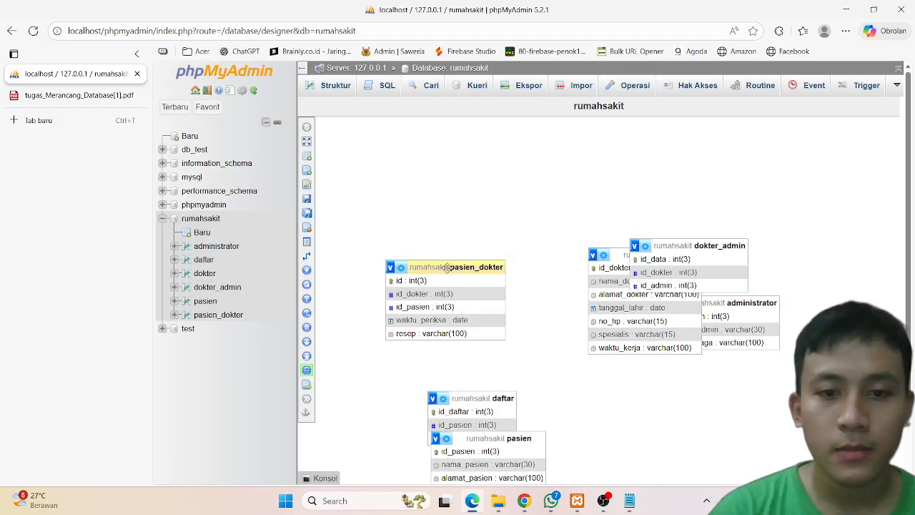
Step: Rearrange the table boxes in the designer to match the PDF's relation diagram layout
{"action": "left_click_drag", "start_coordinate": [447, 267], "coordinate": [690, 392]}
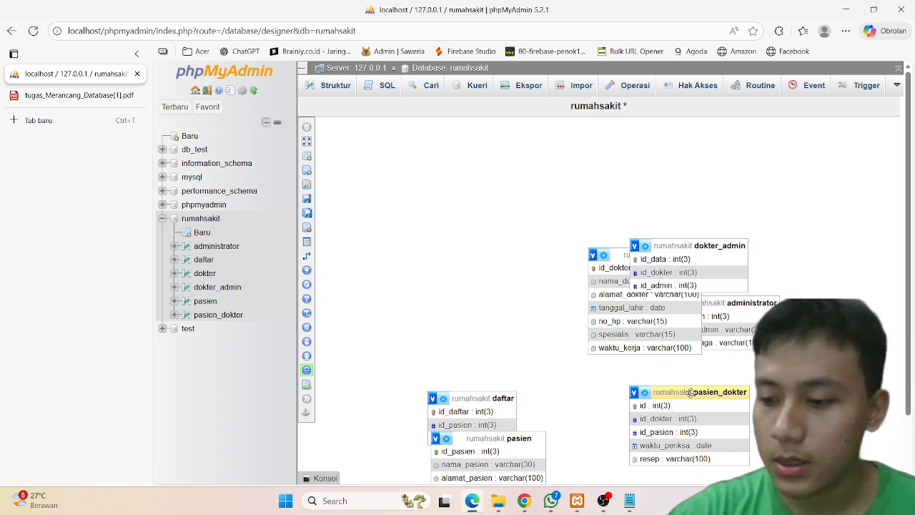
{"action": "left_click_drag", "start_coordinate": [687, 243], "coordinate": [445, 228]}
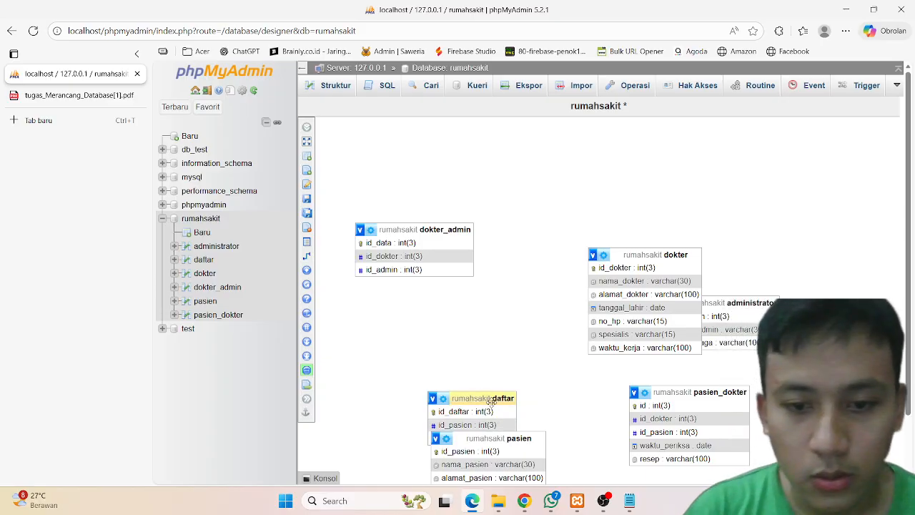
{"action": "left_click_drag", "start_coordinate": [671, 254], "coordinate": [448, 317]}
{"action": "left_click_drag", "start_coordinate": [503, 396], "coordinate": [740, 217]}
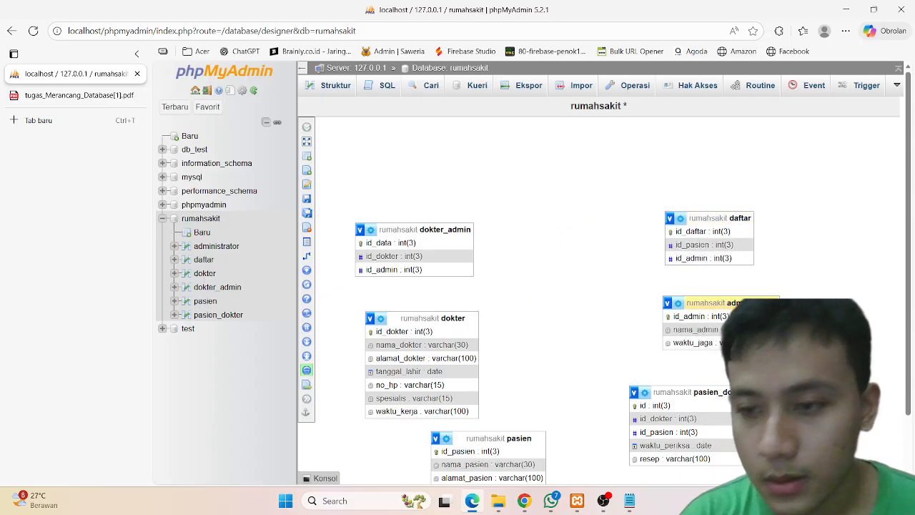
{"action": "left_click_drag", "start_coordinate": [746, 306], "coordinate": [597, 232]}
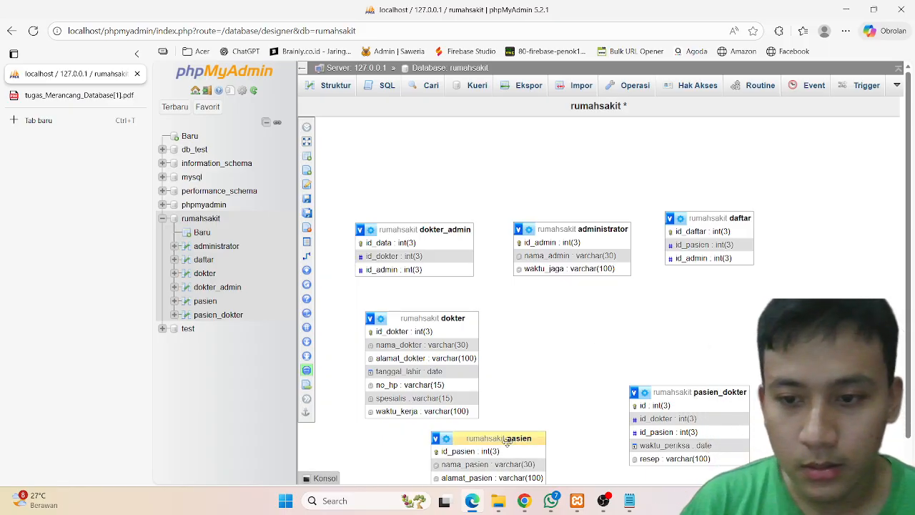
{"action": "left_click_drag", "start_coordinate": [506, 441], "coordinate": [750, 344]}
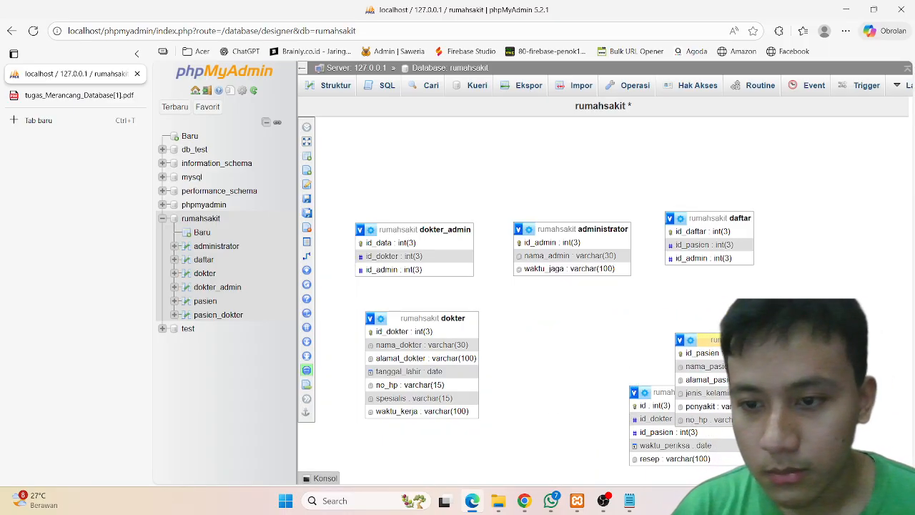
{"action": "left_click_drag", "start_coordinate": [686, 391], "coordinate": [574, 339]}
Step: Create a foreign-key relation from pasien_dokter's id_pasien to pasien's id_pasien with ON DELETE set to CASCADE
{"action": "mouse_move", "coordinate": [306, 207]}
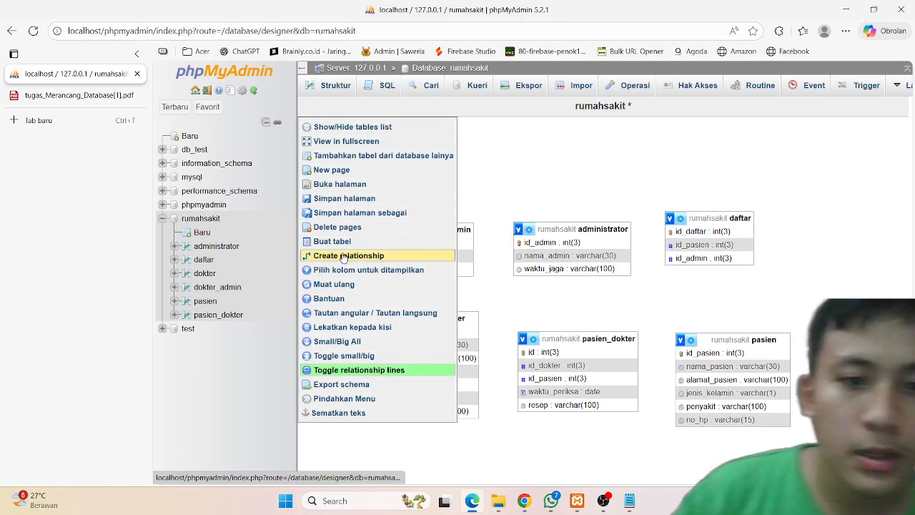
{"action": "right_click", "coordinate": [379, 262]}
{"action": "key", "text": "Escape"}
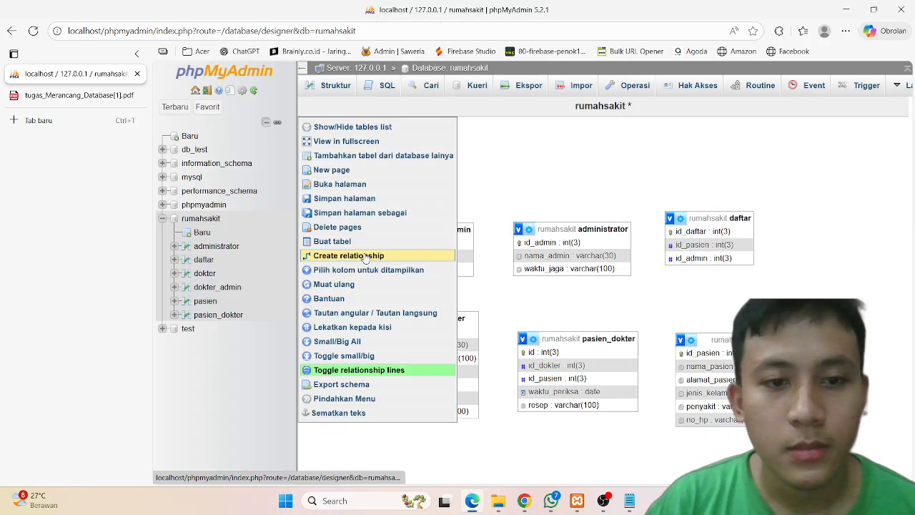
{"action": "left_click", "coordinate": [329, 256]}
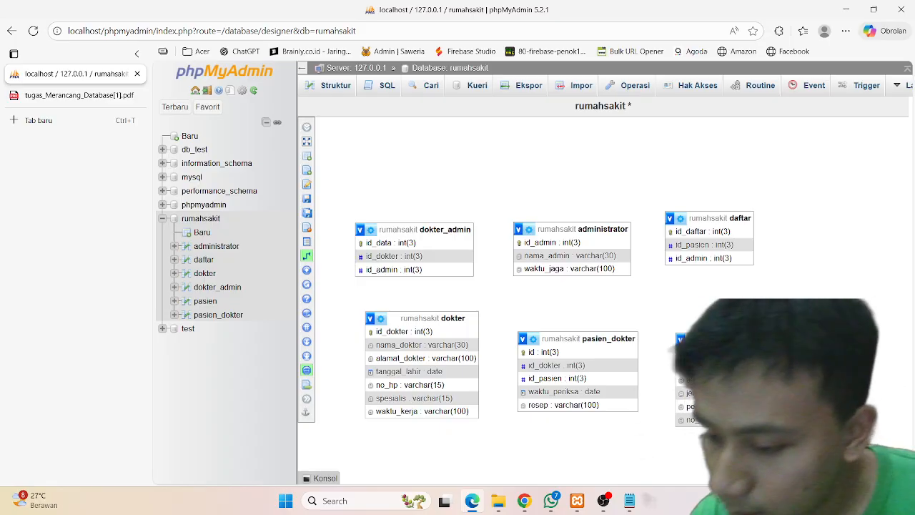
{"action": "left_click", "coordinate": [633, 383]}
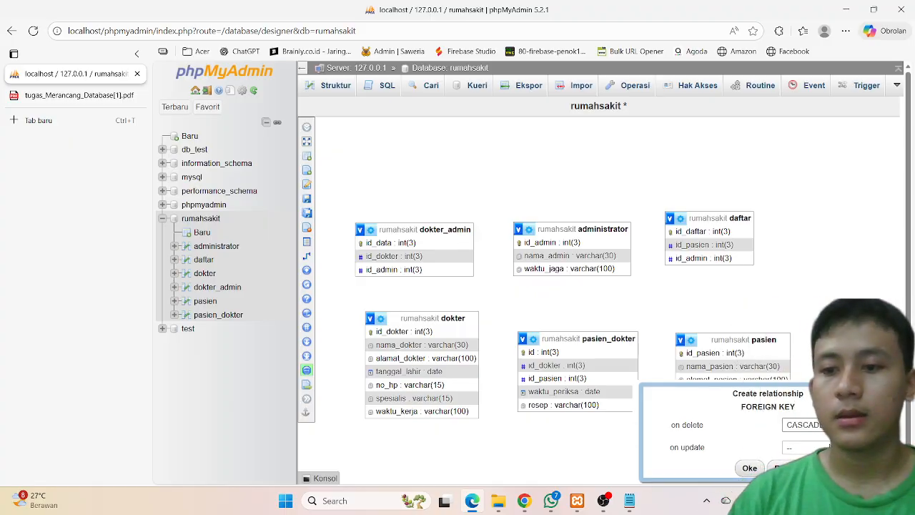
{"action": "left_click", "coordinate": [748, 468]}
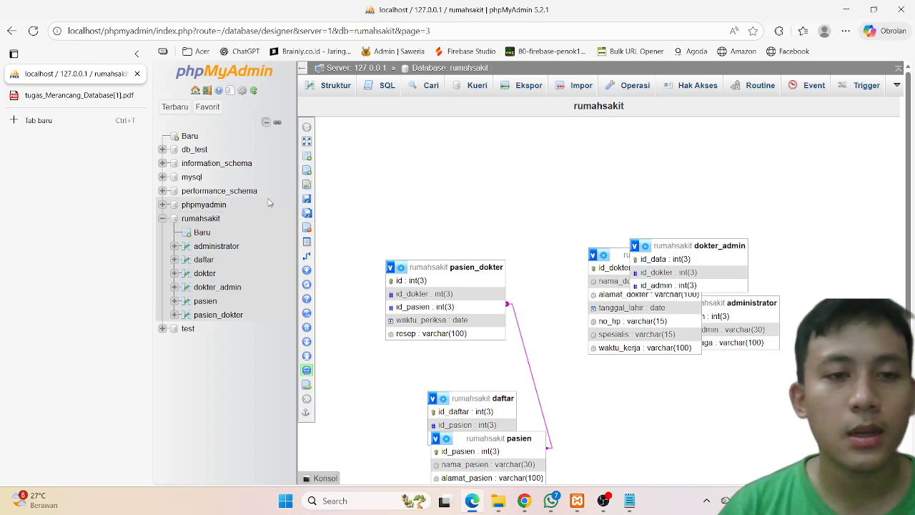
Step: Spread out the pasien, daftar, dokter and dokter_admin boxes on the designer canvas
{"action": "mouse_move", "coordinate": [313, 199]}
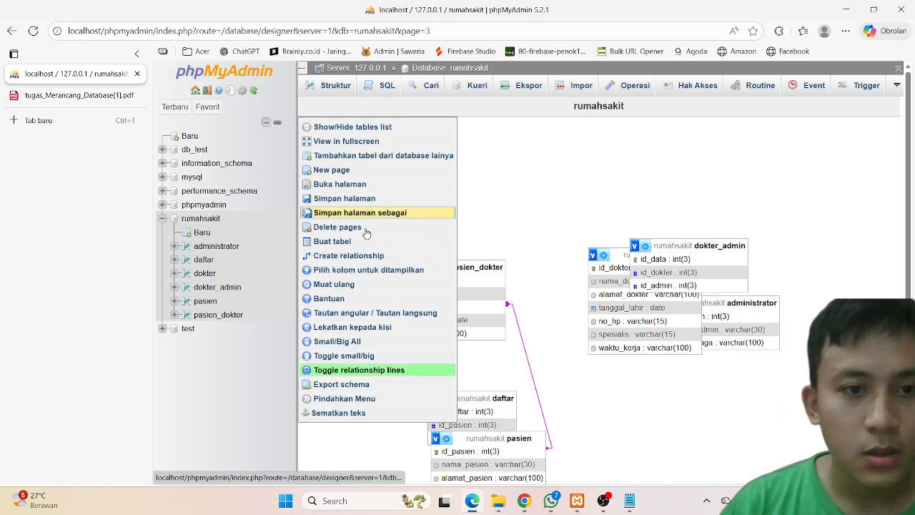
{"action": "scroll", "coordinate": [585, 400], "scroll_direction": "down", "scroll_amount": 1}
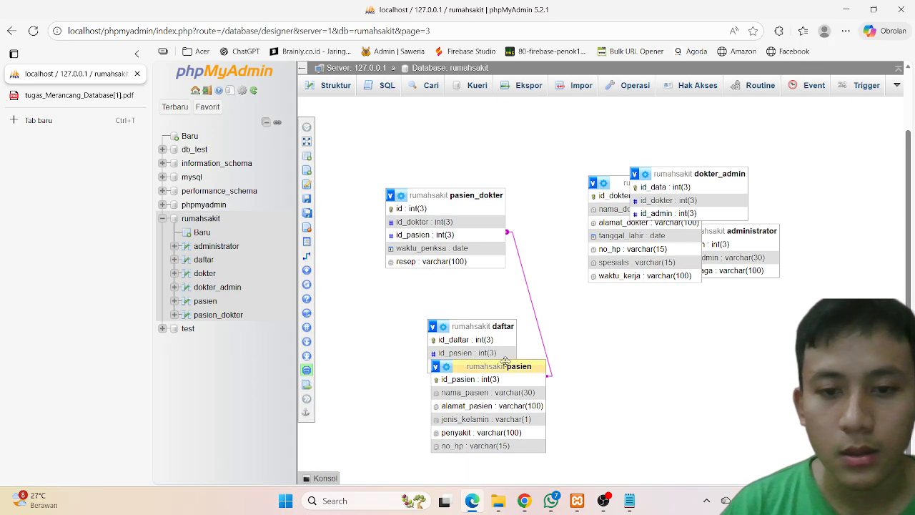
{"action": "left_click_drag", "start_coordinate": [506, 371], "coordinate": [592, 389]}
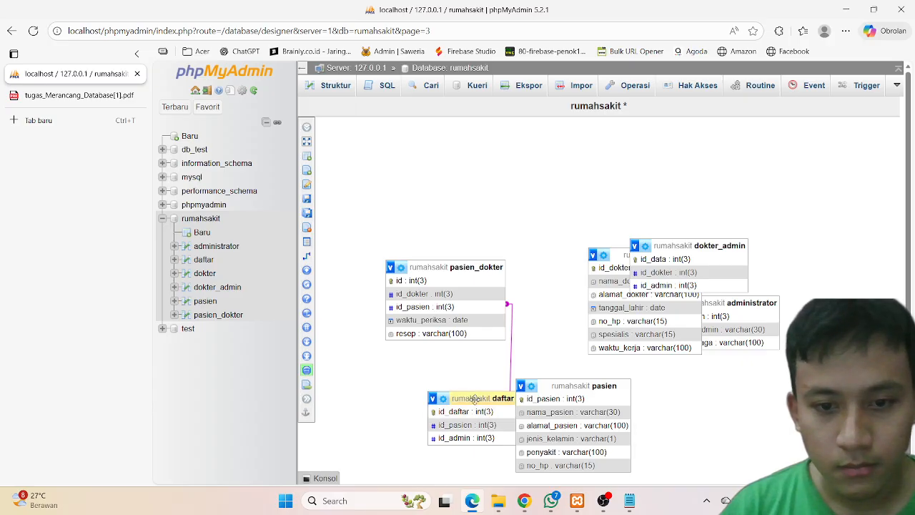
{"action": "left_click_drag", "start_coordinate": [475, 398], "coordinate": [411, 390]}
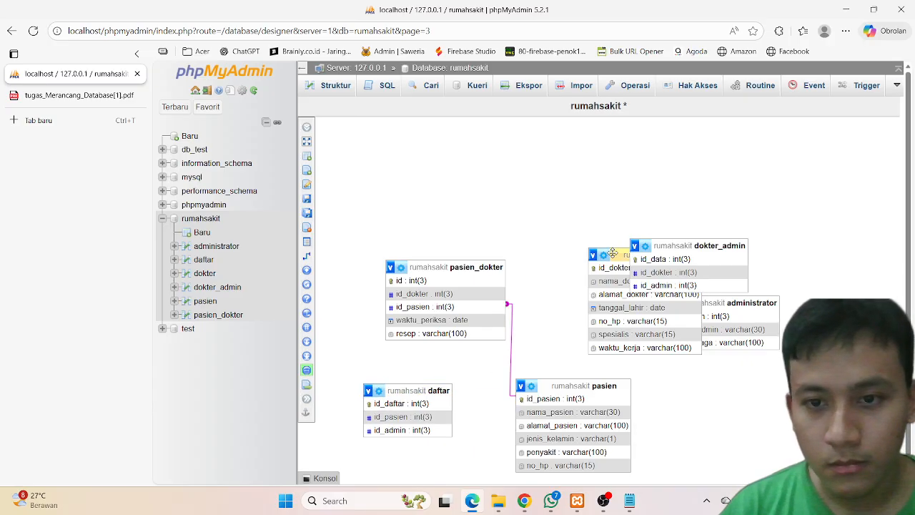
{"action": "left_click_drag", "start_coordinate": [613, 253], "coordinate": [523, 184]}
{"action": "left_click_drag", "start_coordinate": [697, 245], "coordinate": [680, 193]}
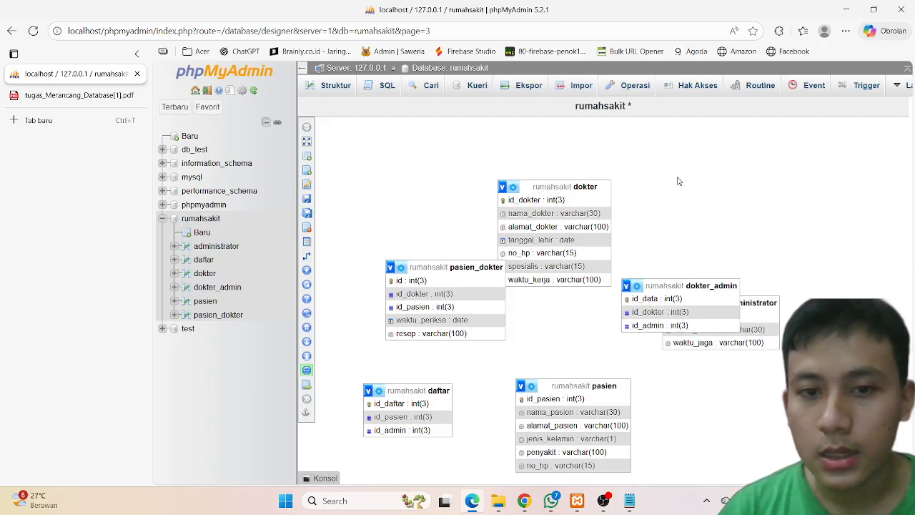
{"action": "left_click_drag", "start_coordinate": [684, 286], "coordinate": [697, 197]}
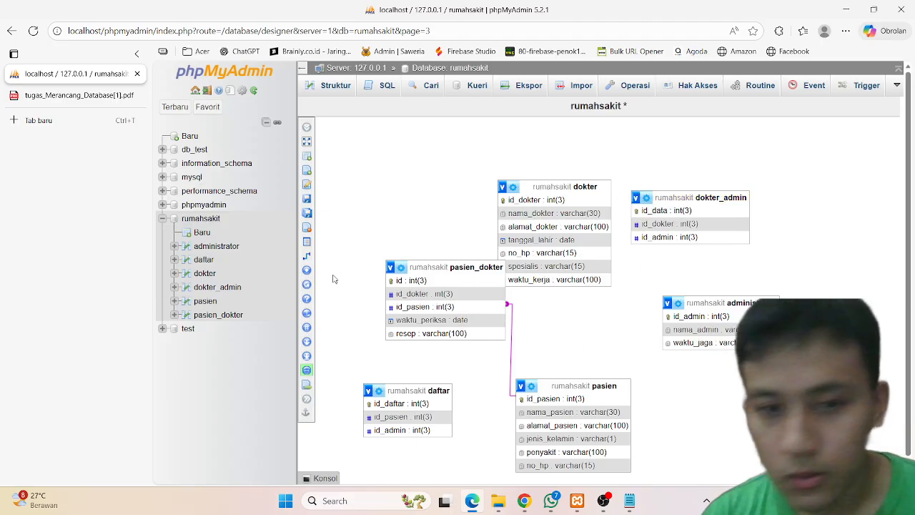
Step: Relate pasien_dokter's id_dokter to dokter's id_dokter as a foreign key with CASCADE on delete and update
{"action": "mouse_move", "coordinate": [336, 313]}
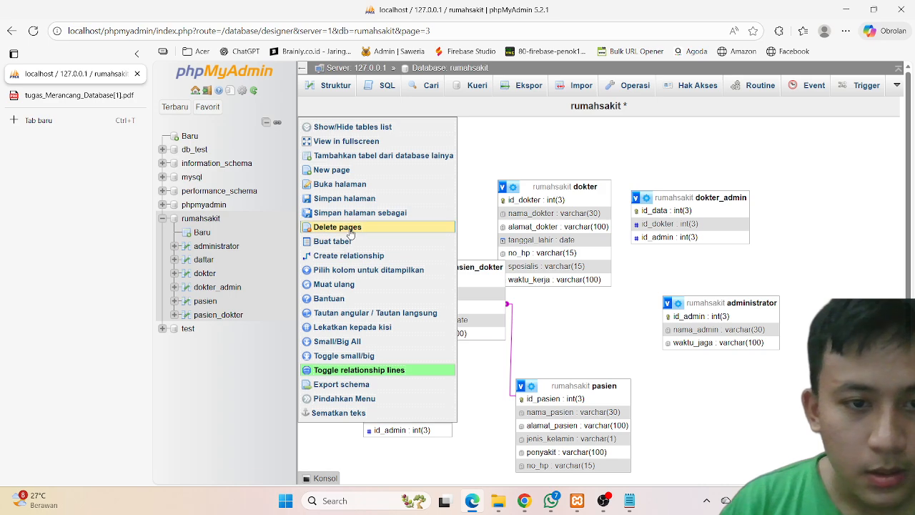
{"action": "left_click", "coordinate": [361, 257]}
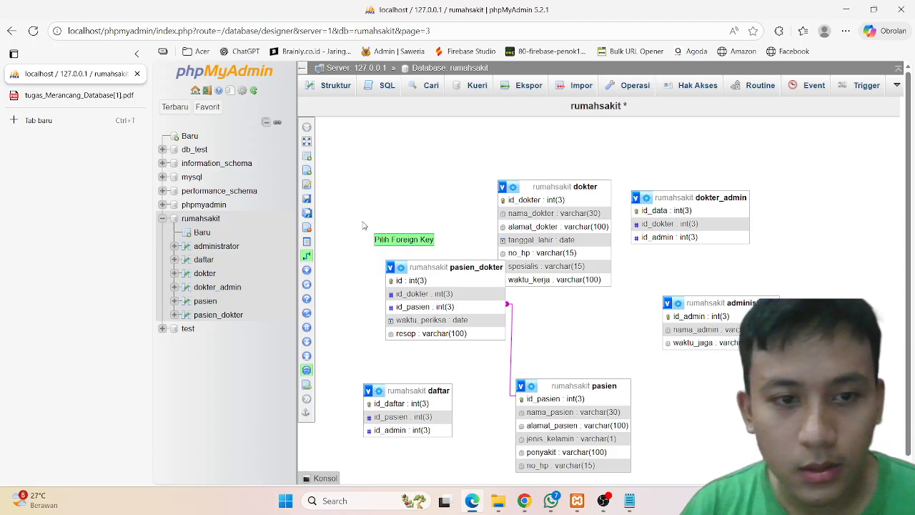
{"action": "left_click", "coordinate": [317, 257]}
{"action": "left_click", "coordinate": [317, 256]}
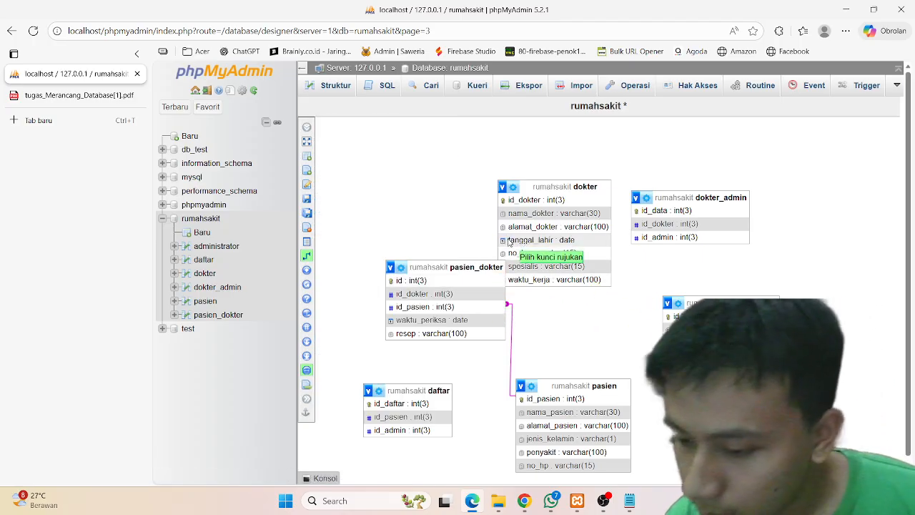
{"action": "left_click", "coordinate": [511, 203]}
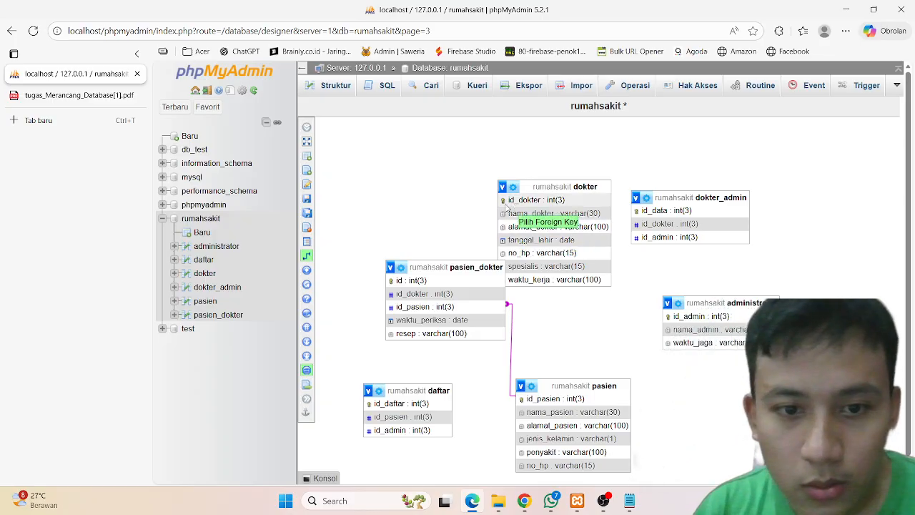
{"action": "left_click", "coordinate": [400, 295]}
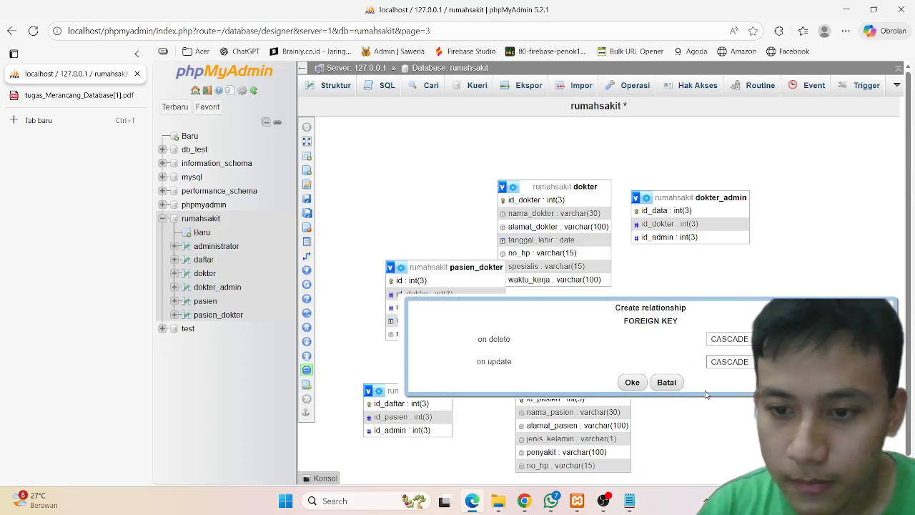
{"action": "left_click", "coordinate": [633, 382]}
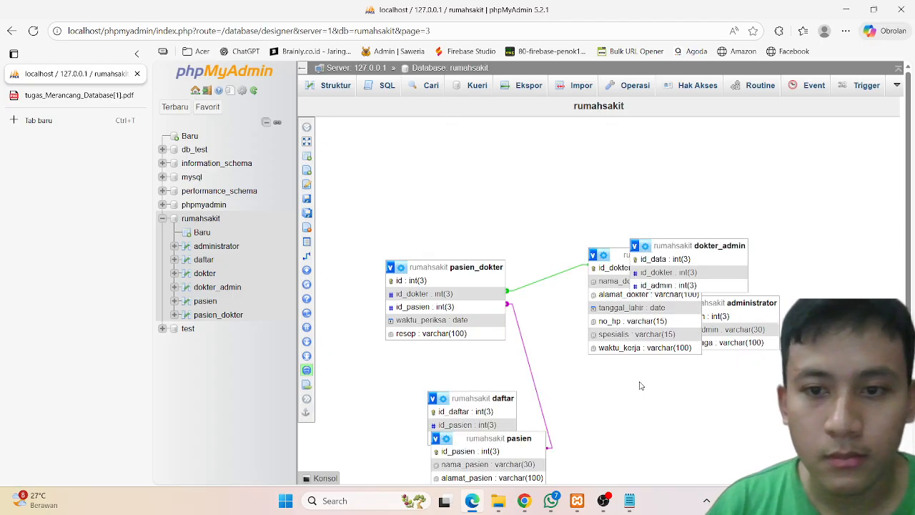
Step: Move the dokter_admin, dokter and administrator boxes to separate spots on the canvas
{"action": "left_click_drag", "start_coordinate": [678, 248], "coordinate": [510, 181]}
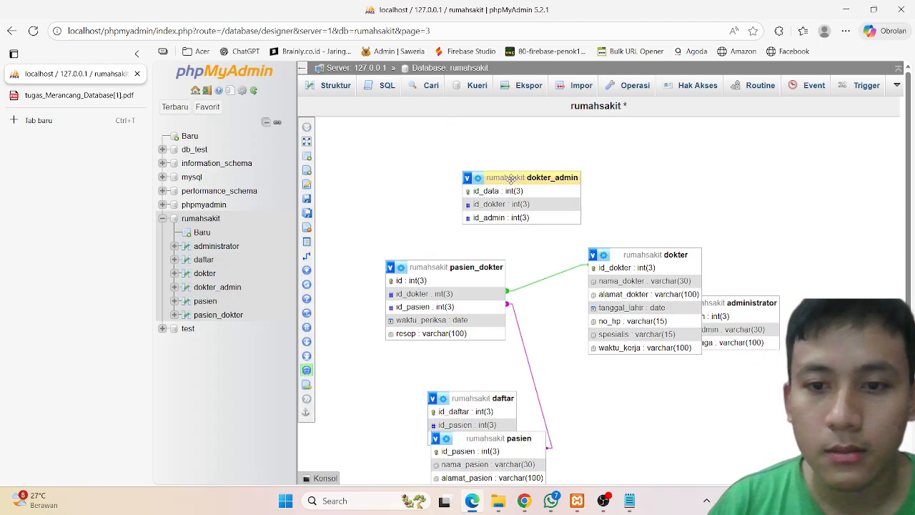
{"action": "left_click_drag", "start_coordinate": [641, 250], "coordinate": [625, 355]}
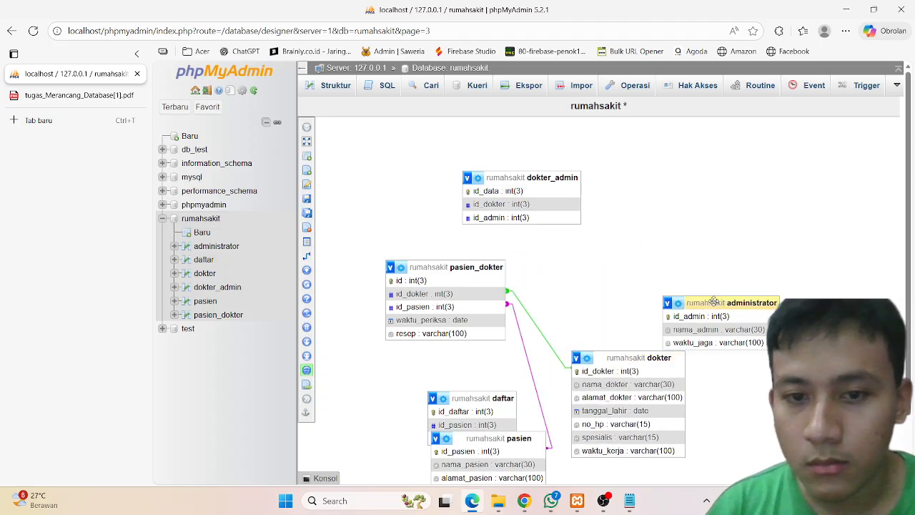
{"action": "left_click_drag", "start_coordinate": [714, 301], "coordinate": [691, 242]}
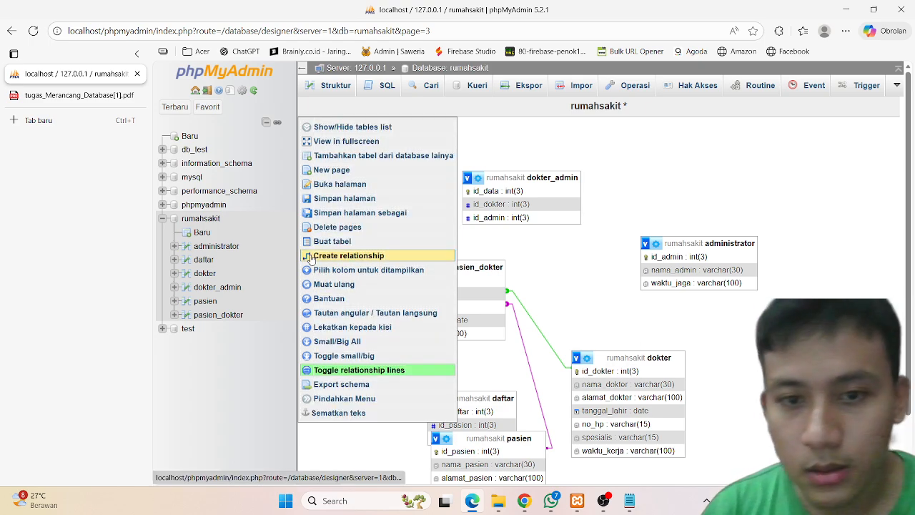
Step: Relate dokter_admin's id_dokter to dokter's id_dokter as a foreign key, setting on delete to CASCADE
{"action": "left_click", "coordinate": [310, 256]}
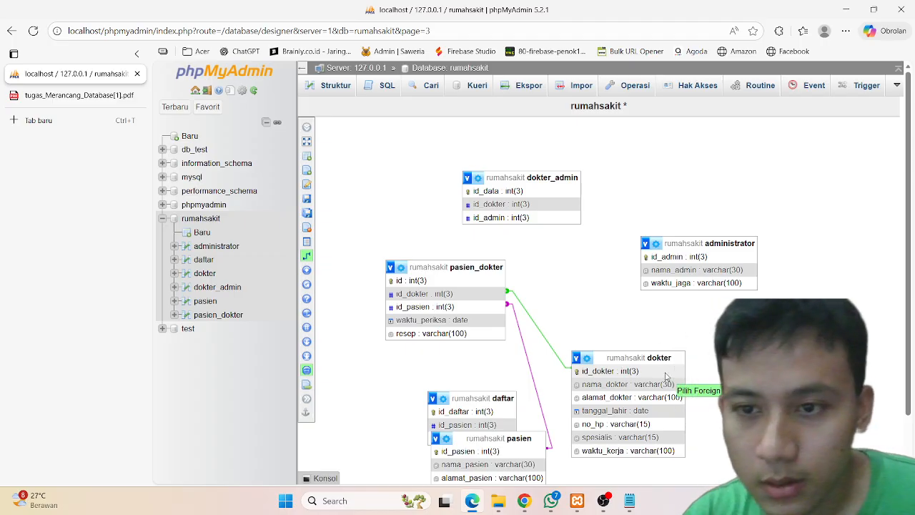
{"action": "left_click", "coordinate": [566, 206]}
{"action": "left_click", "coordinate": [786, 247]}
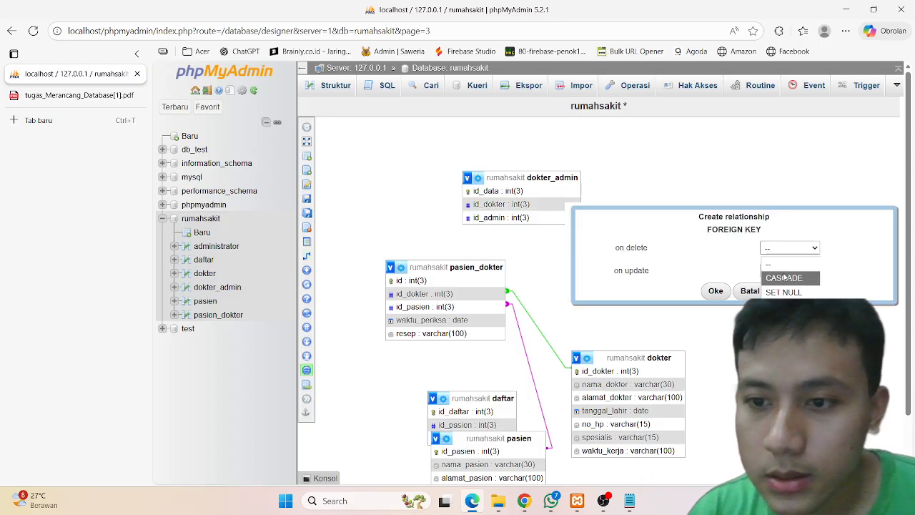
{"action": "left_click", "coordinate": [785, 276]}
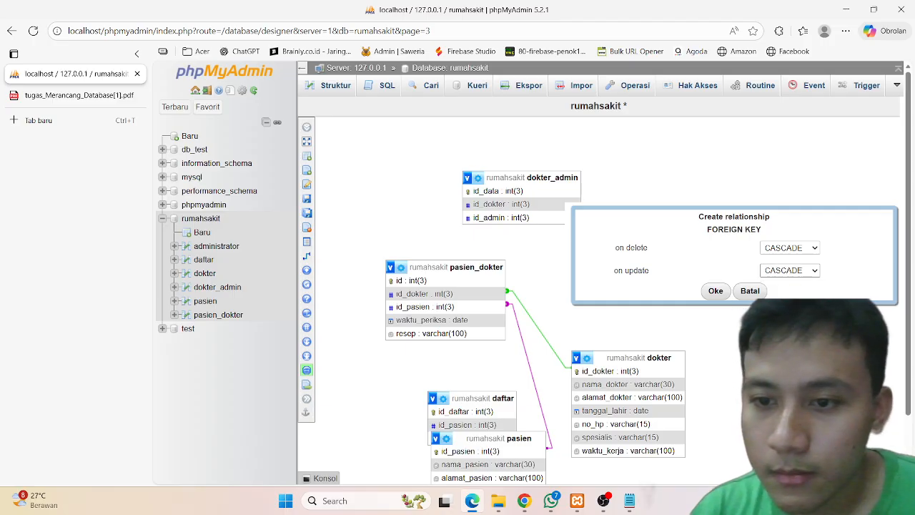
{"action": "left_click", "coordinate": [725, 293]}
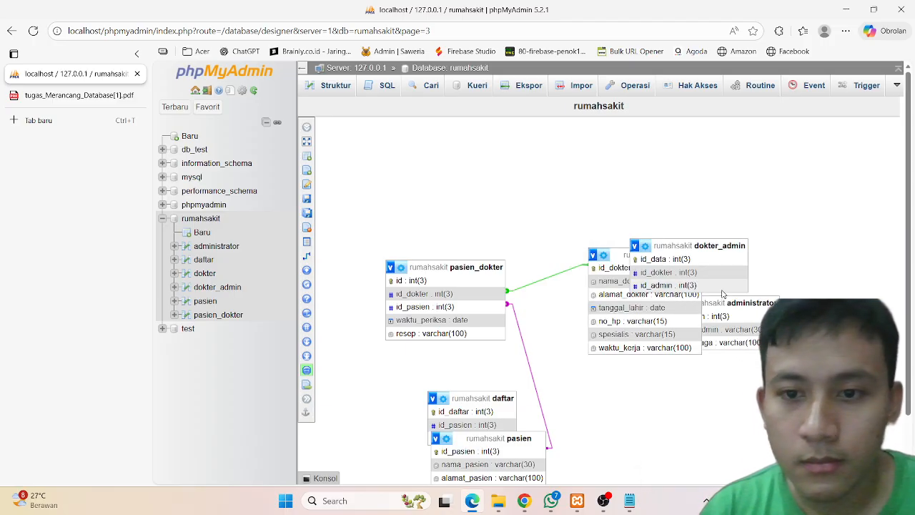
Step: Relate dokter_admin's id_admin to administrator's id_admin as a foreign key
{"action": "left_click_drag", "start_coordinate": [661, 243], "coordinate": [697, 368]}
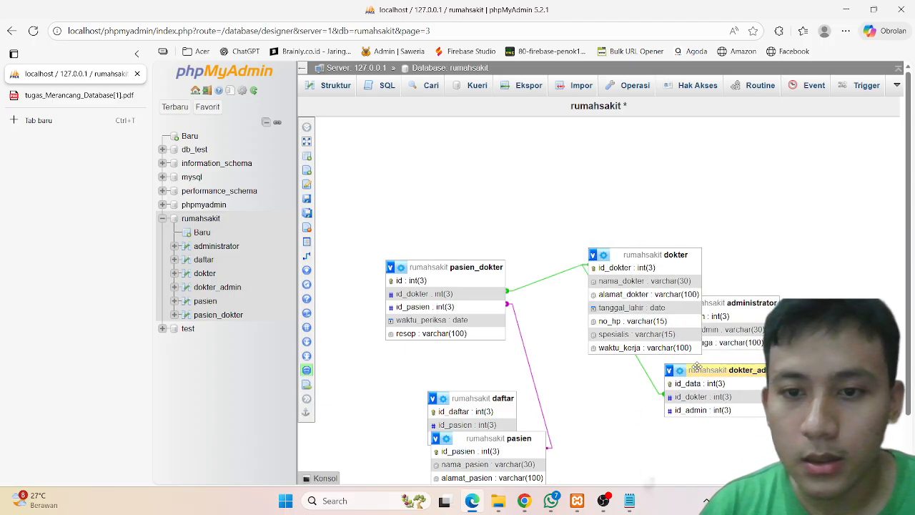
{"action": "left_click_drag", "start_coordinate": [632, 252], "coordinate": [564, 178]}
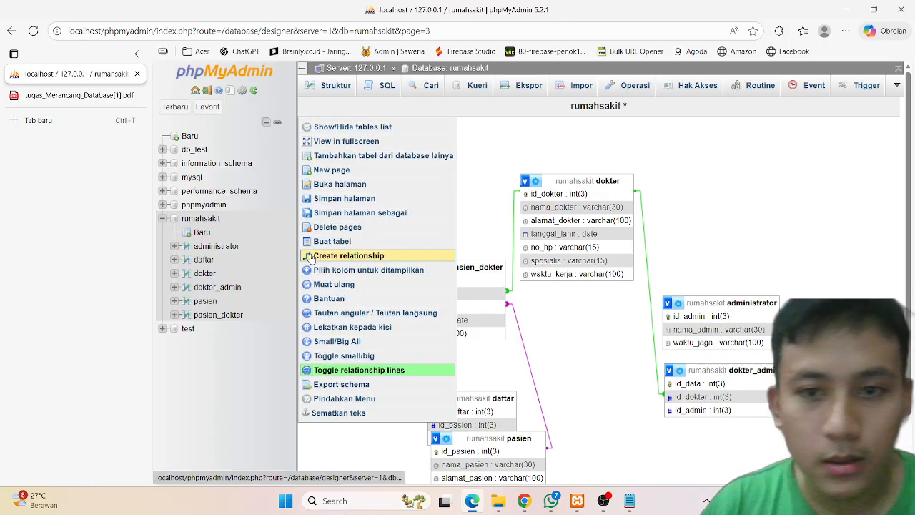
{"action": "left_click", "coordinate": [310, 257]}
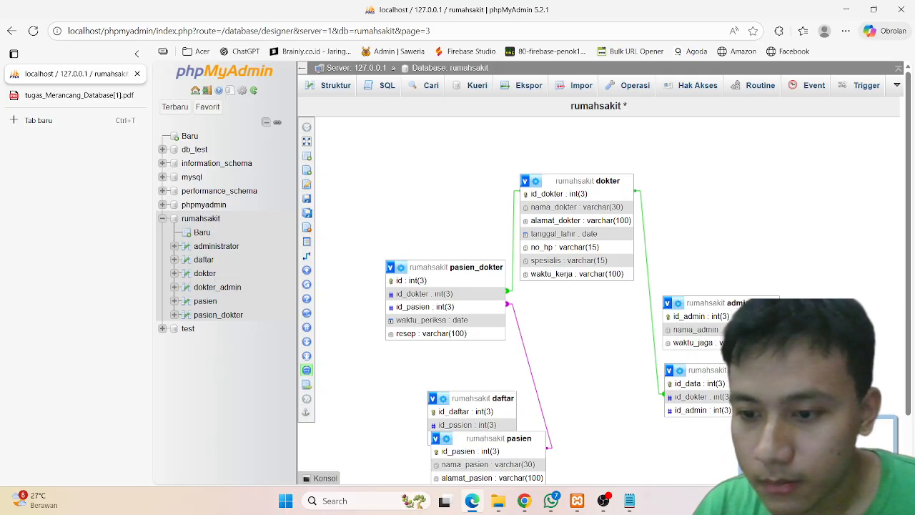
{"action": "scroll", "coordinate": [635, 376], "scroll_direction": "down", "scroll_amount": 1}
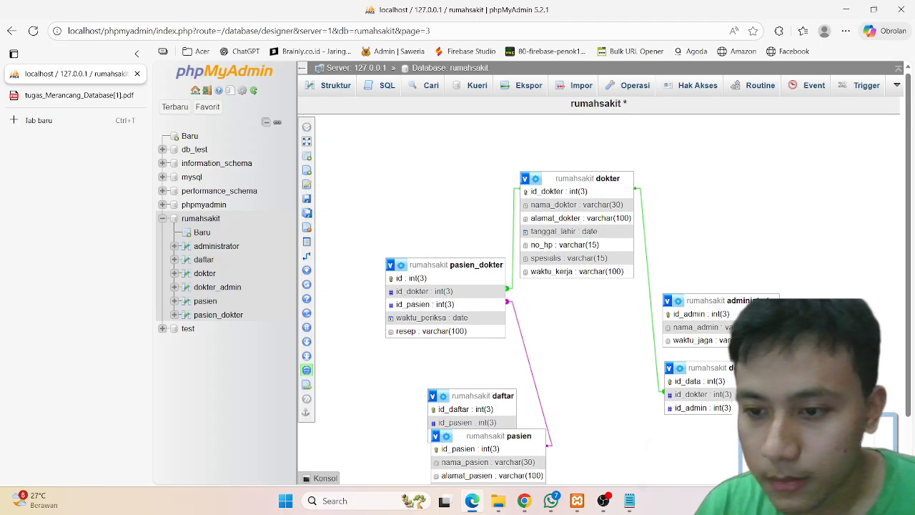
{"action": "scroll", "coordinate": [601, 286], "scroll_direction": "down", "scroll_amount": 1}
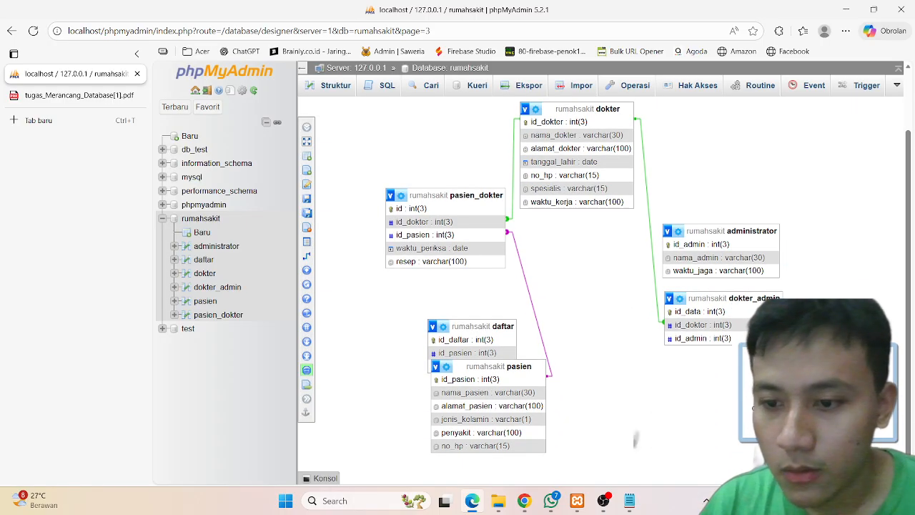
{"action": "left_click", "coordinate": [787, 425]}
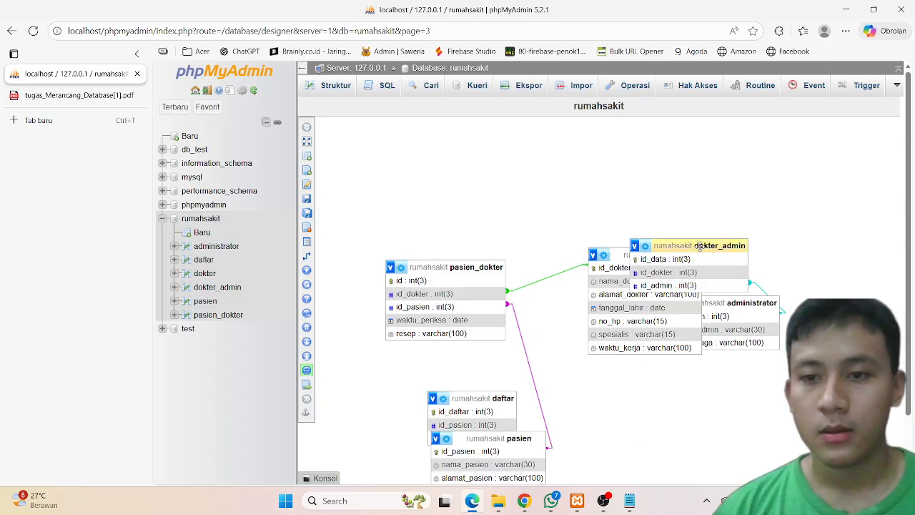
Step: Relate daftar's id_pasien to pasien's id_pasien as a foreign key
{"action": "left_click_drag", "start_coordinate": [686, 245], "coordinate": [634, 189]}
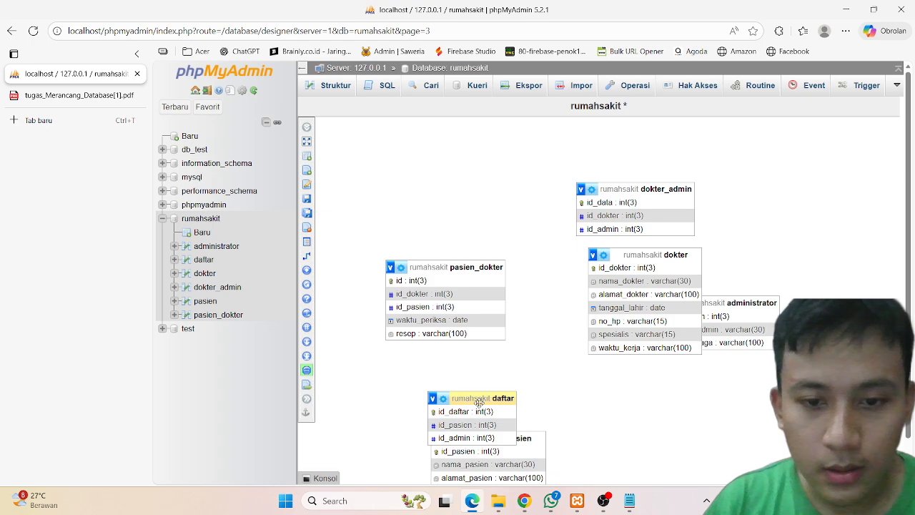
{"action": "left_click_drag", "start_coordinate": [479, 402], "coordinate": [668, 396]}
{"action": "mouse_move", "coordinate": [306, 268]}
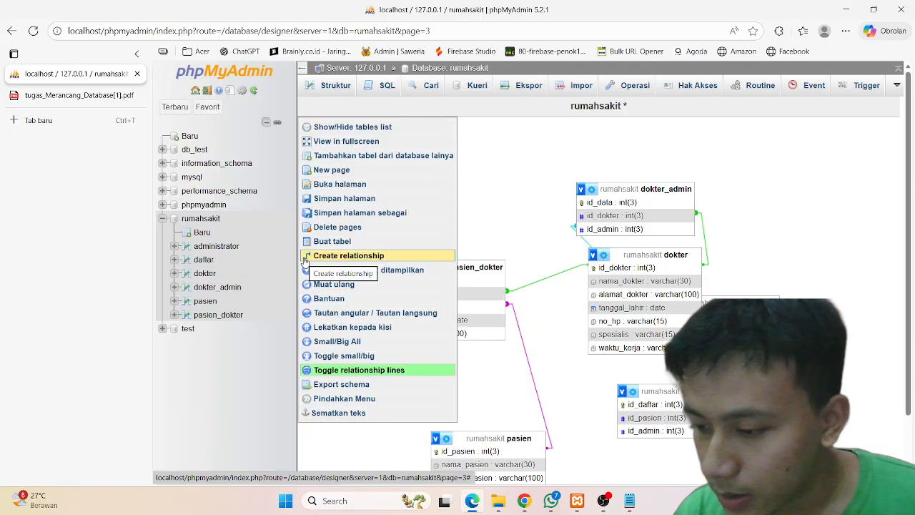
{"action": "left_click", "coordinate": [304, 261]}
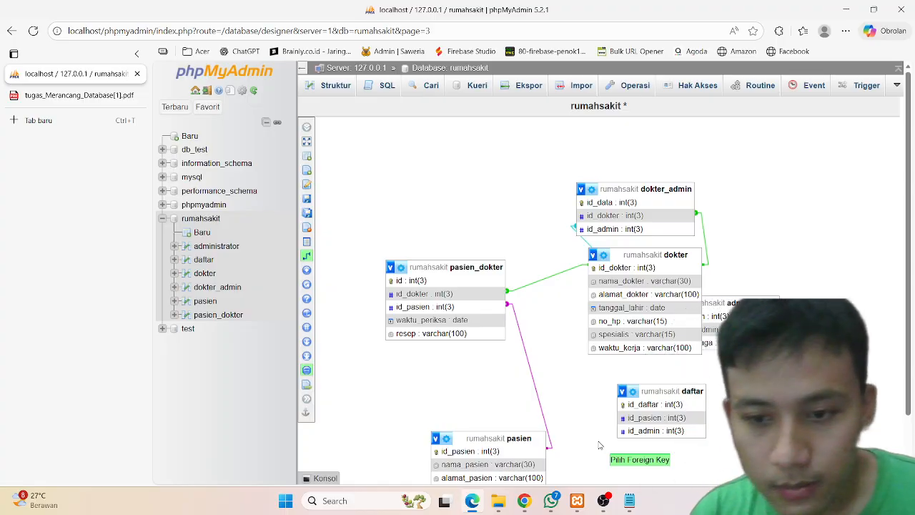
{"action": "left_click", "coordinate": [622, 419]}
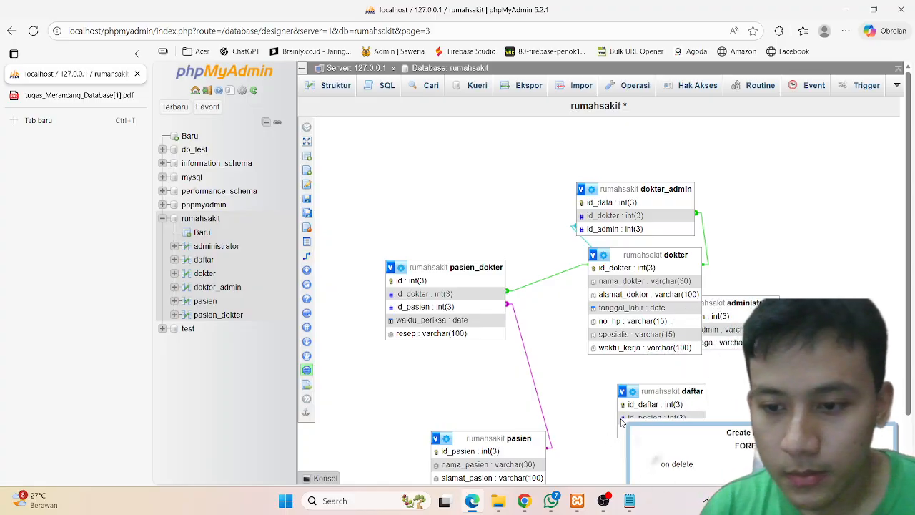
{"action": "scroll", "coordinate": [748, 427], "scroll_direction": "down", "scroll_amount": 1}
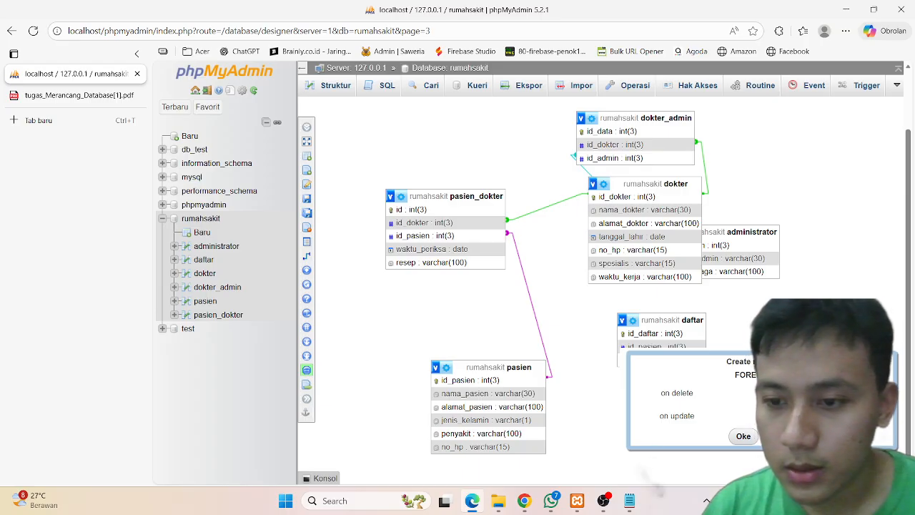
{"action": "left_click", "coordinate": [739, 440]}
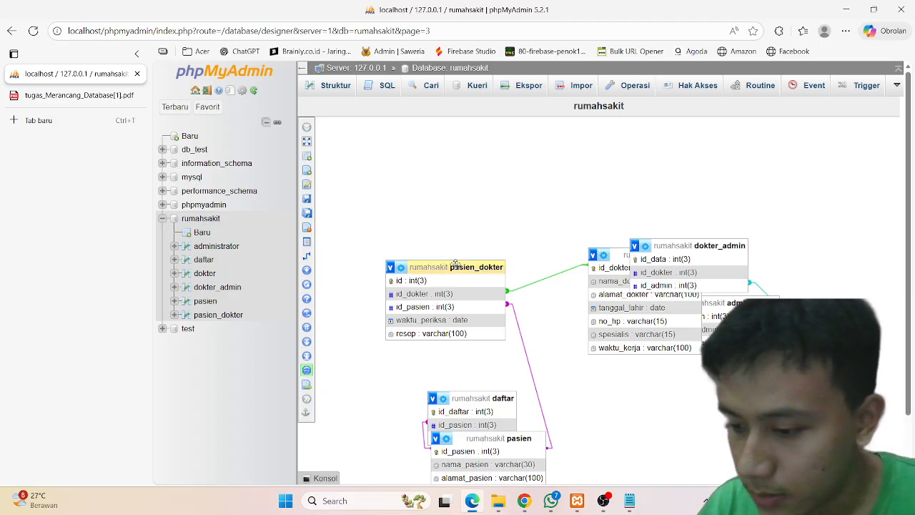
Step: Rearrange all six table boxes into the final relation layout and save the Designer page
{"action": "mouse_move", "coordinate": [455, 265]}
{"action": "left_mouse_down"}
{"action": "mouse_move", "coordinate": [564, 345]}
{"action": "mouse_move", "coordinate": [677, 390]}
{"action": "mouse_move", "coordinate": [660, 396]}
{"action": "left_mouse_up"}
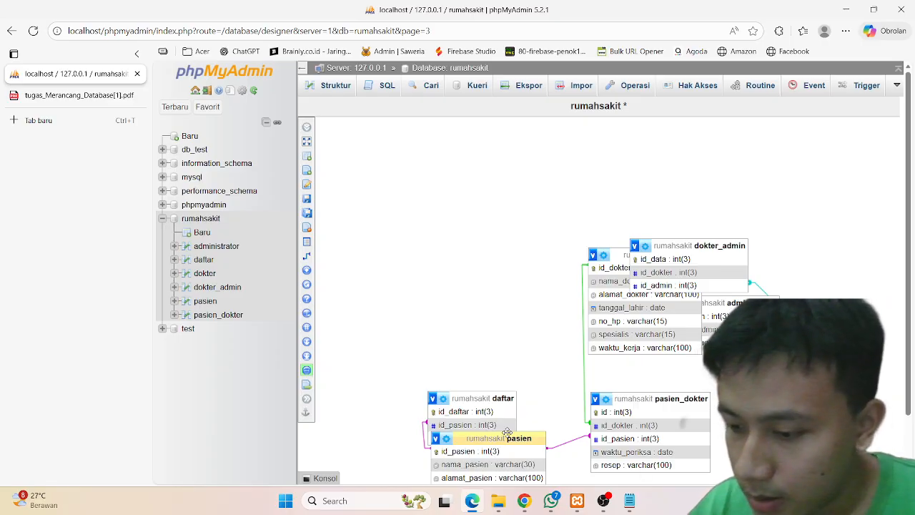
{"action": "left_click_drag", "start_coordinate": [506, 432], "coordinate": [814, 384]}
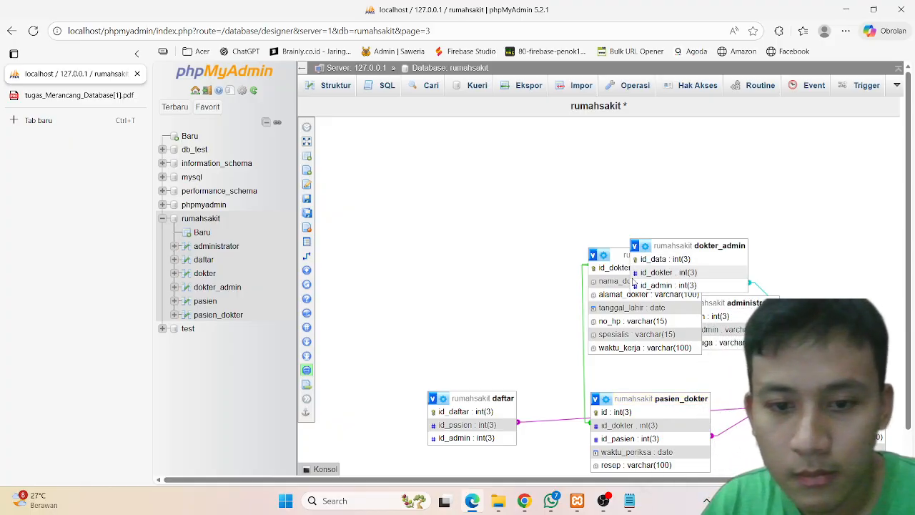
{"action": "mouse_move", "coordinate": [500, 398]}
{"action": "left_mouse_down"}
{"action": "mouse_move", "coordinate": [551, 389]}
{"action": "mouse_move", "coordinate": [652, 344]}
{"action": "mouse_move", "coordinate": [756, 315]}
{"action": "mouse_move", "coordinate": [782, 265]}
{"action": "mouse_move", "coordinate": [848, 263]}
{"action": "left_mouse_up"}
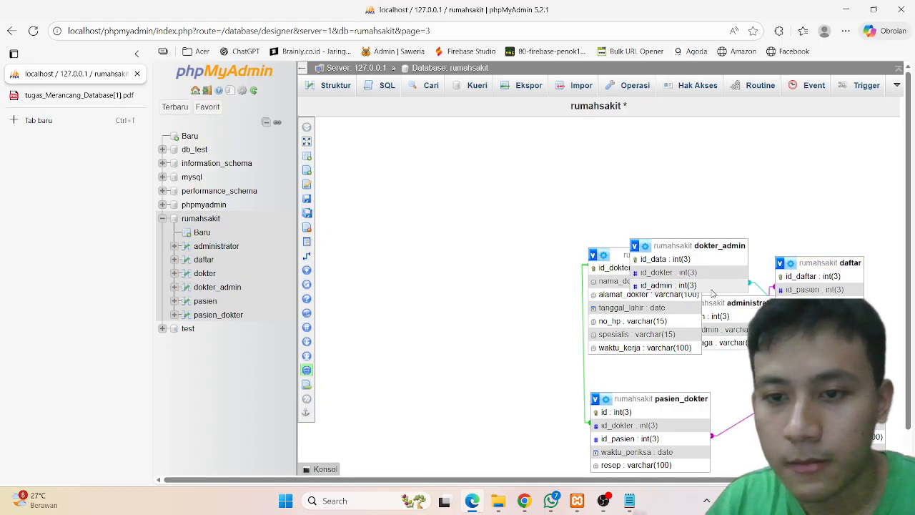
{"action": "mouse_move", "coordinate": [604, 256]}
{"action": "left_mouse_down"}
{"action": "mouse_move", "coordinate": [457, 285]}
{"action": "mouse_move", "coordinate": [444, 299]}
{"action": "mouse_move", "coordinate": [442, 370]}
{"action": "left_mouse_up"}
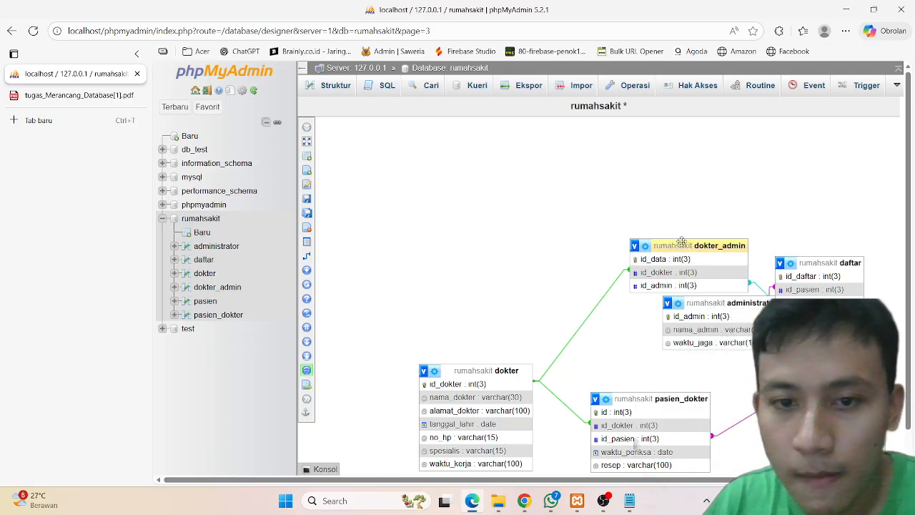
{"action": "left_click_drag", "start_coordinate": [683, 241], "coordinate": [466, 244]}
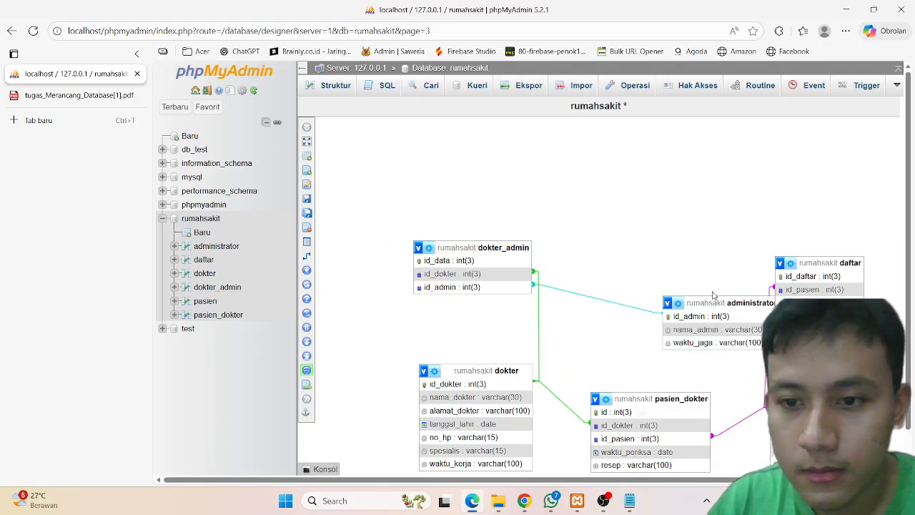
{"action": "left_click_drag", "start_coordinate": [722, 299], "coordinate": [646, 252]}
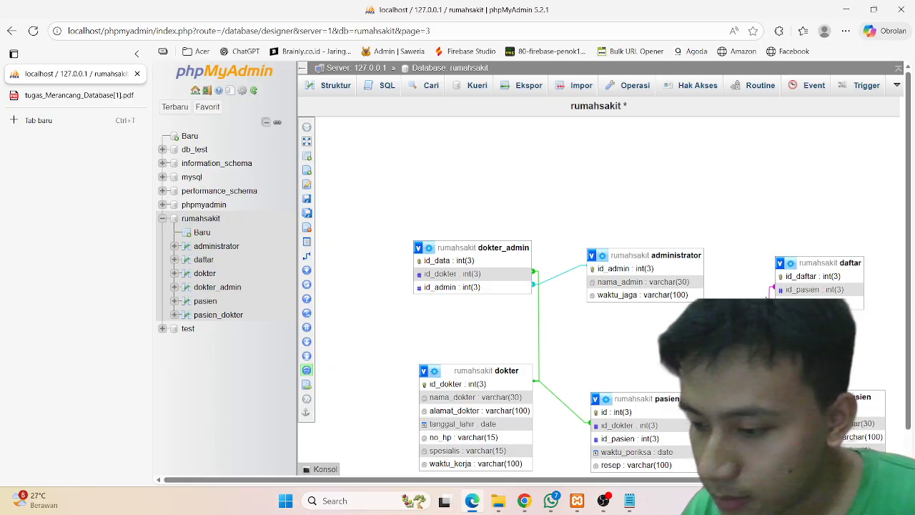
{"action": "mouse_move", "coordinate": [318, 238]}
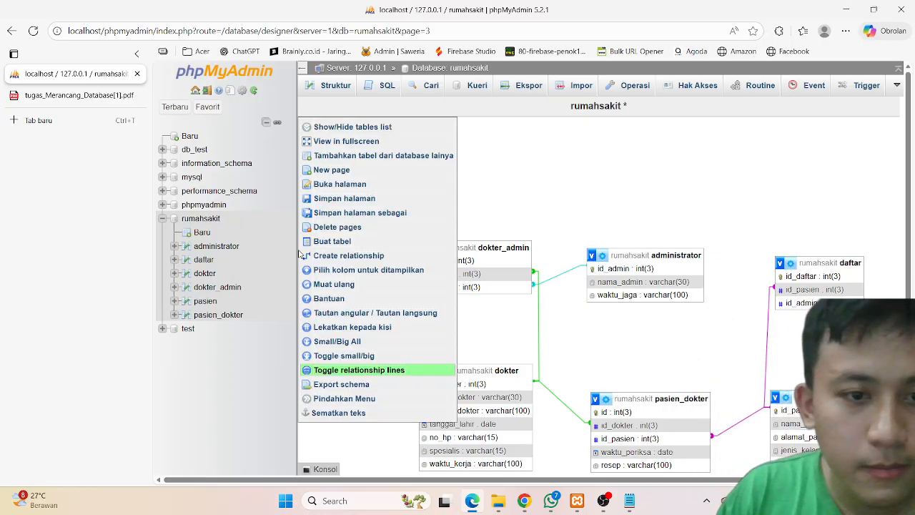
{"action": "left_click", "coordinate": [354, 199]}
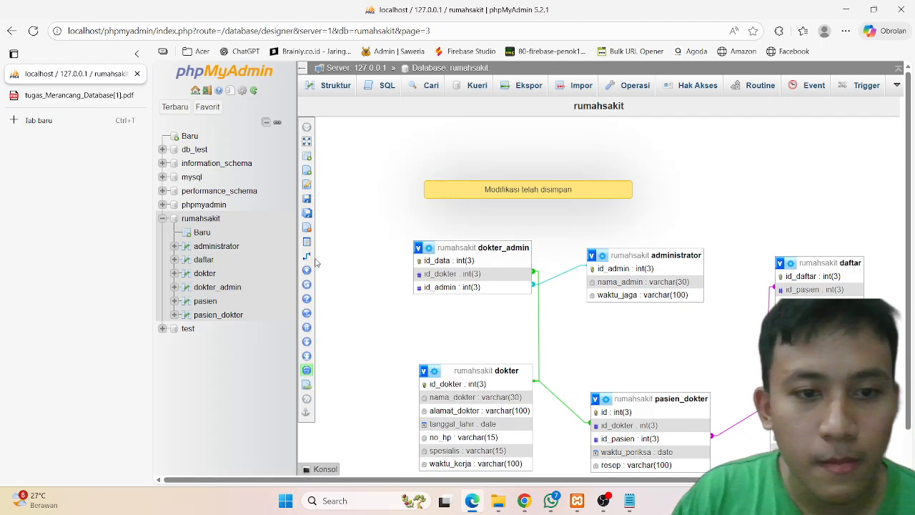
Step: Move the pasien box slightly upward on the canvas
{"action": "left_click", "coordinate": [386, 256]}
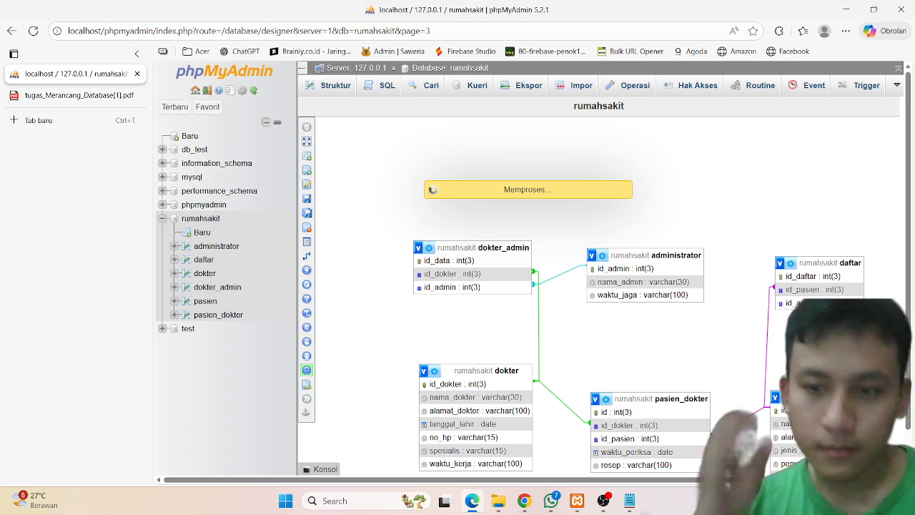
{"action": "left_click_drag", "start_coordinate": [833, 397], "coordinate": [833, 368]}
{"action": "scroll", "coordinate": [833, 368], "scroll_direction": "down", "scroll_amount": 1}
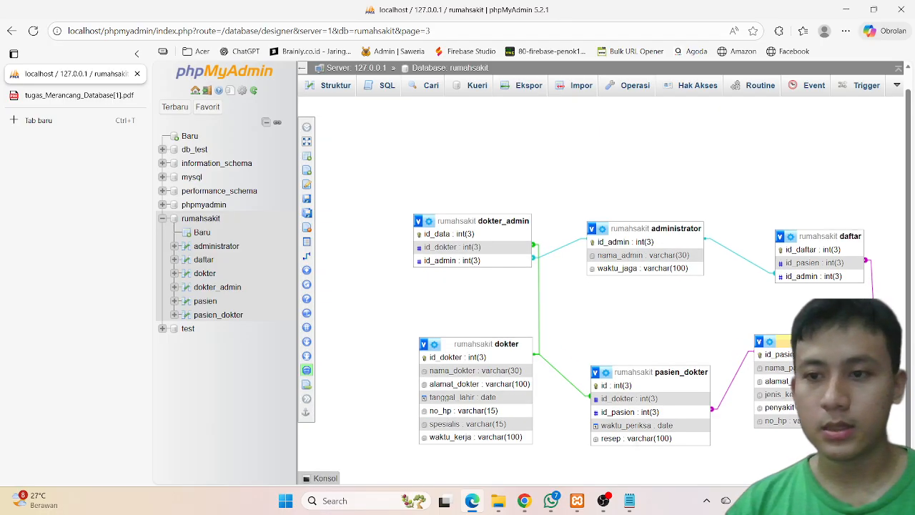
{"action": "scroll", "coordinate": [833, 368], "scroll_direction": "up", "scroll_amount": 1}
{"action": "scroll", "coordinate": [601, 286], "scroll_direction": "up", "scroll_amount": 1}
{"action": "scroll", "coordinate": [600, 285], "scroll_direction": "down", "scroll_amount": 1}
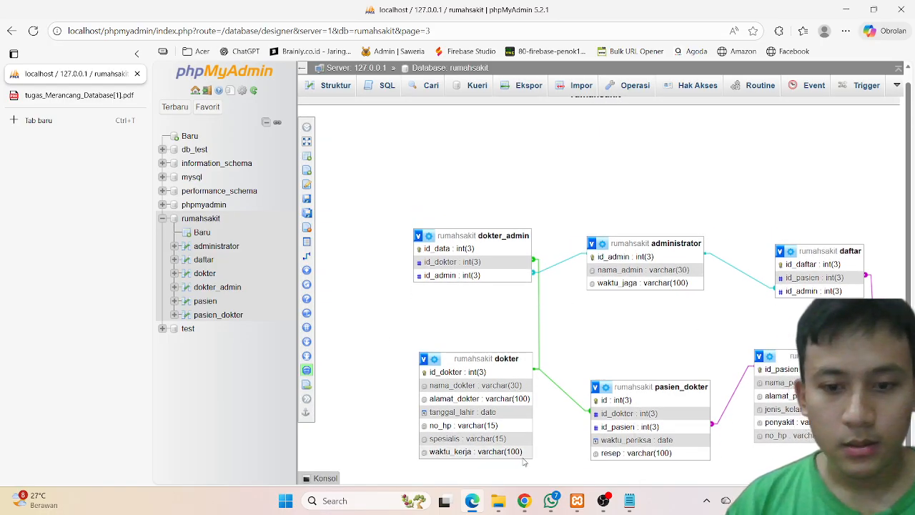
Step: Compare the canvas layout with Gambar 24 in the assignment PDF
{"action": "left_click", "coordinate": [90, 95]}
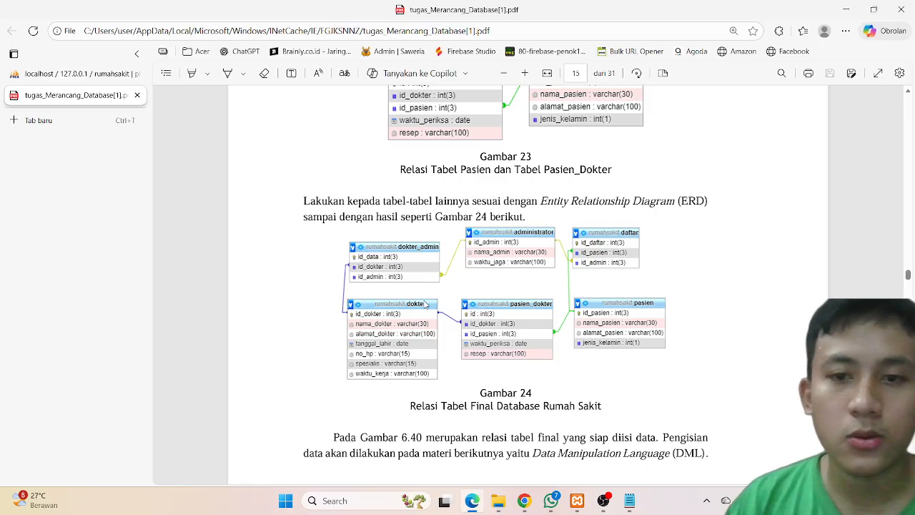
{"action": "scroll", "coordinate": [425, 303], "scroll_direction": "down", "scroll_amount": 1}
{"action": "scroll", "coordinate": [425, 303], "scroll_direction": "down", "scroll_amount": 2}
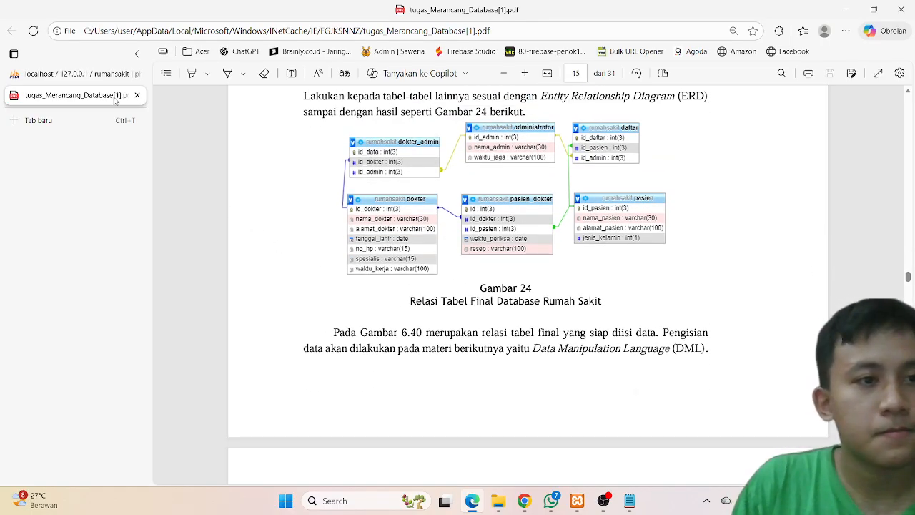
Step: Save the Designer page again
{"action": "left_click", "coordinate": [96, 77]}
{"action": "mouse_move", "coordinate": [345, 157]}
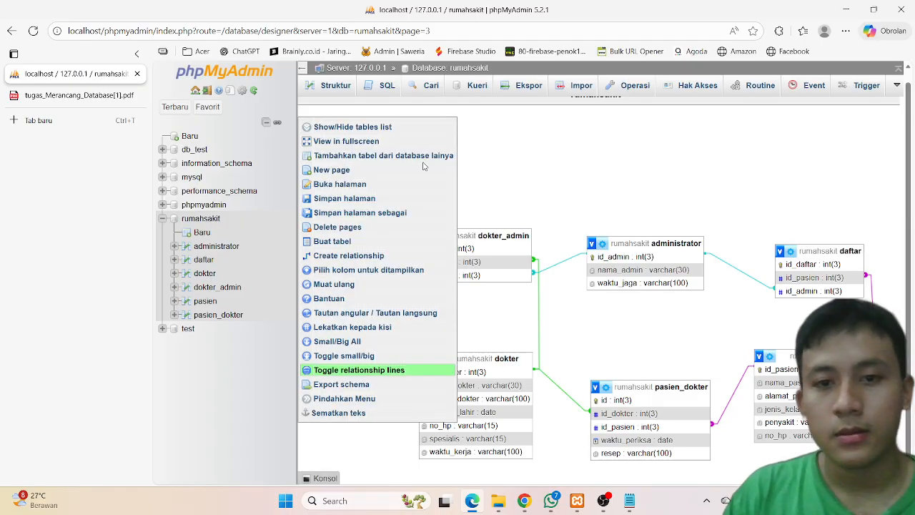
{"action": "mouse_move", "coordinate": [315, 198]}
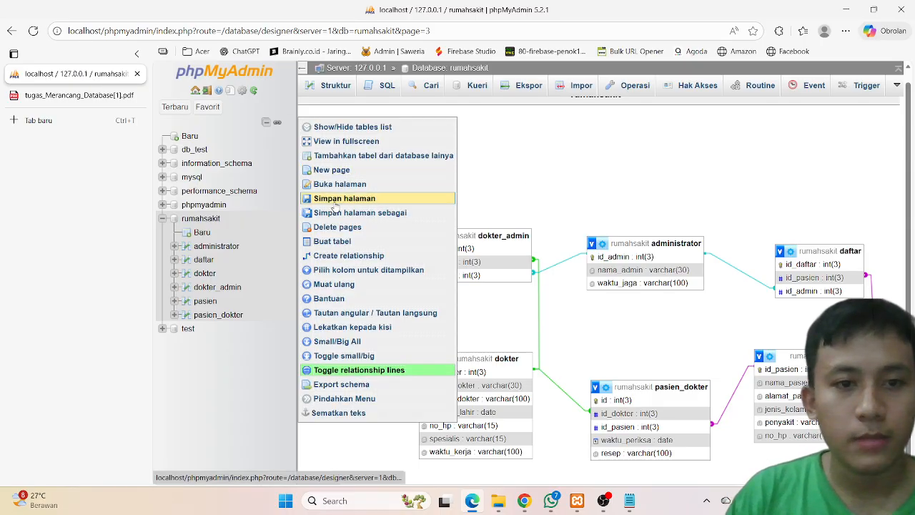
{"action": "left_click", "coordinate": [344, 201]}
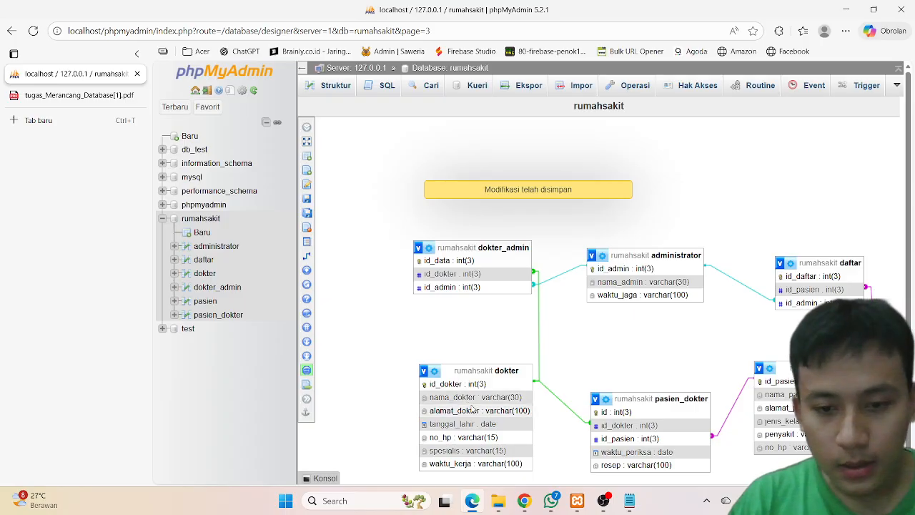
Step: Read the INSERT and SELECT sections of the assignment PDF
{"action": "mouse_move", "coordinate": [300, 277]}
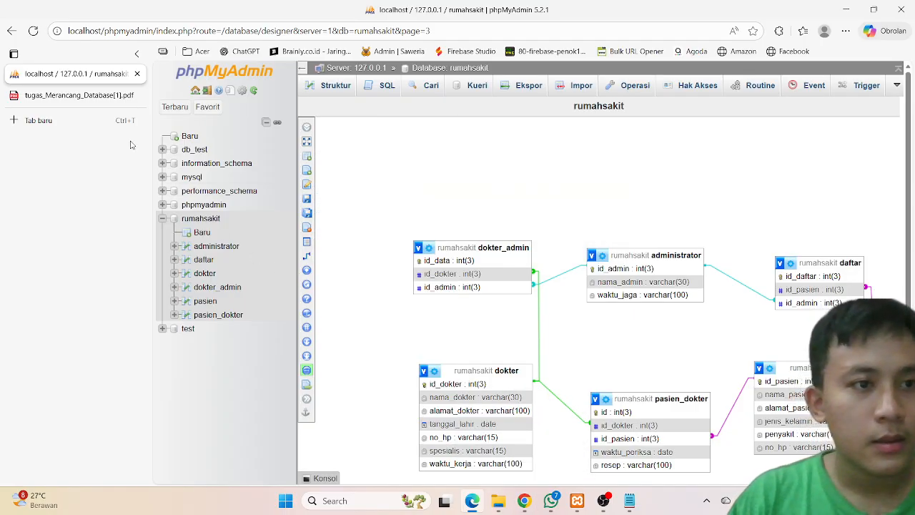
{"action": "left_click", "coordinate": [79, 96]}
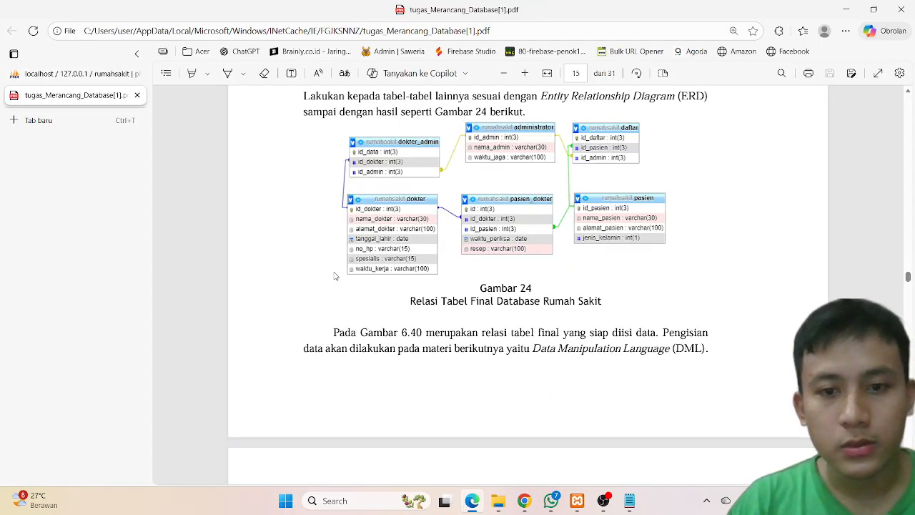
{"action": "scroll", "coordinate": [334, 276], "scroll_direction": "down", "scroll_amount": 8}
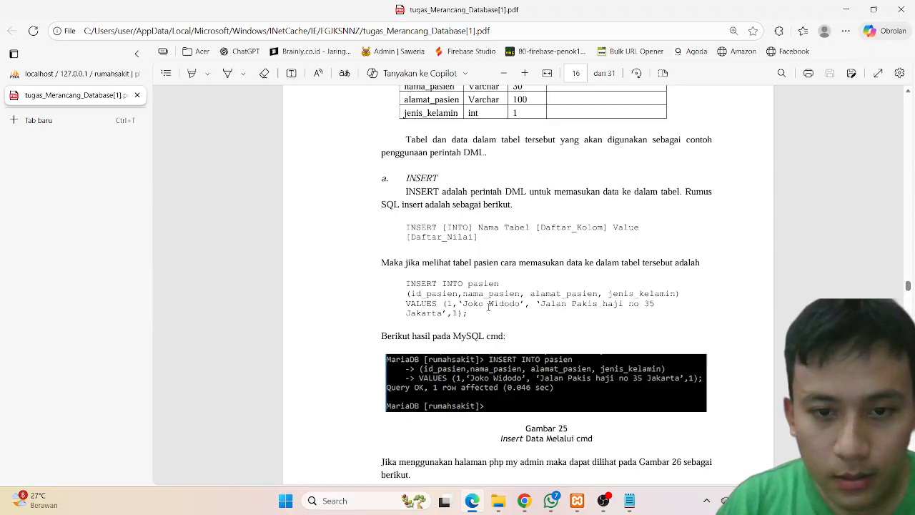
{"action": "scroll", "coordinate": [489, 314], "scroll_direction": "down", "scroll_amount": 1}
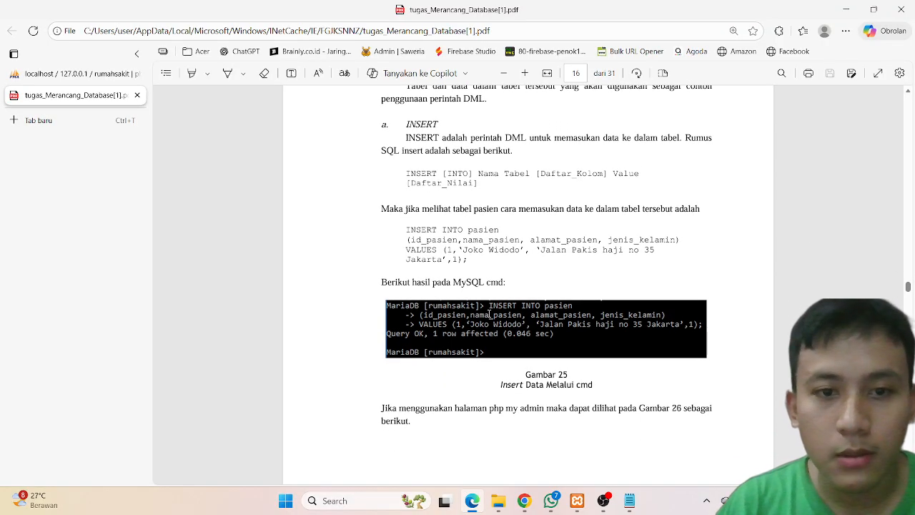
{"action": "scroll", "coordinate": [489, 314], "scroll_direction": "down", "scroll_amount": 5}
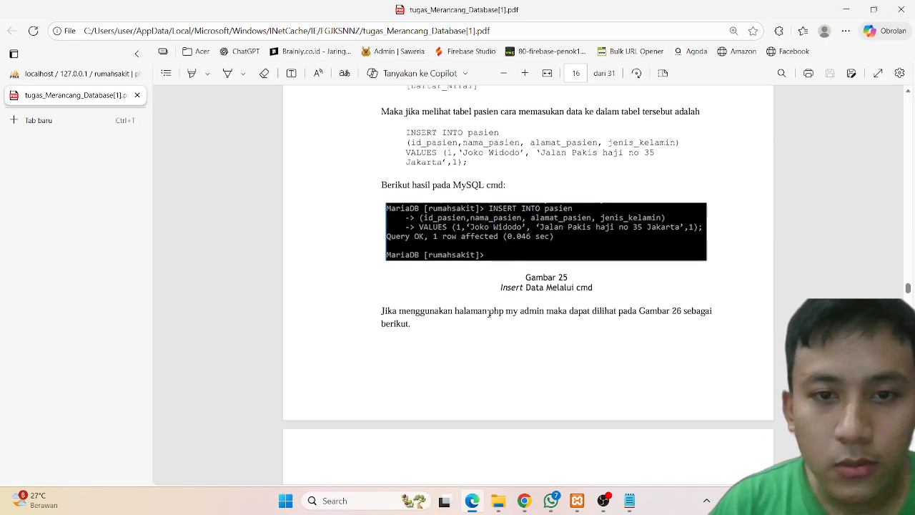
{"action": "scroll", "coordinate": [489, 313], "scroll_direction": "down", "scroll_amount": 2}
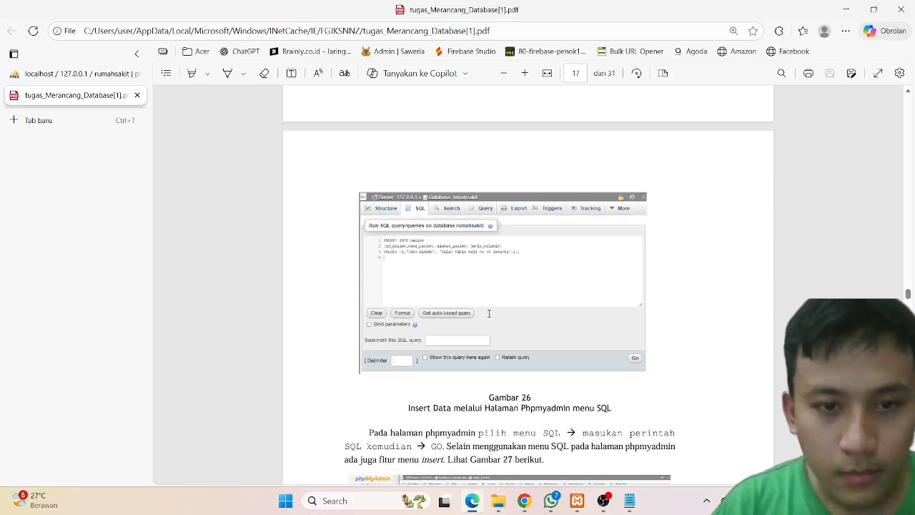
{"action": "scroll", "coordinate": [487, 314], "scroll_direction": "down", "scroll_amount": 2}
{"action": "scroll", "coordinate": [489, 313], "scroll_direction": "down", "scroll_amount": 10}
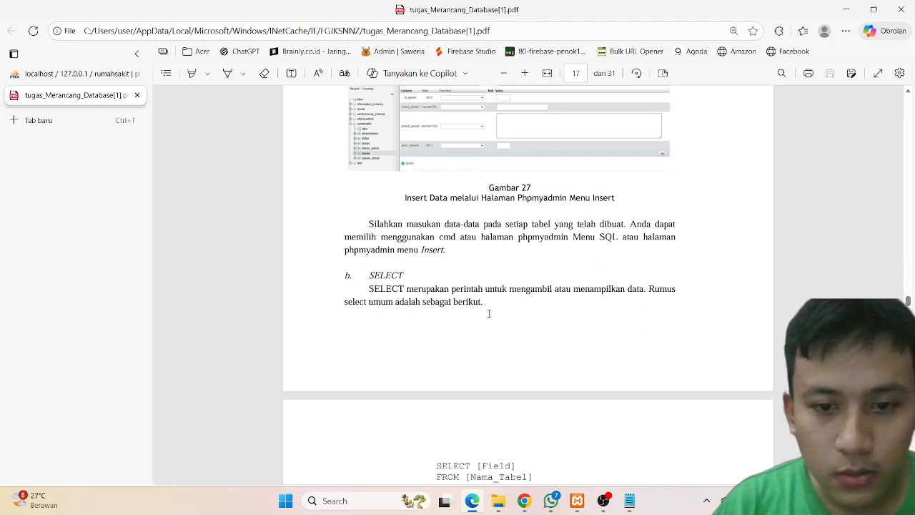
{"action": "scroll", "coordinate": [489, 313], "scroll_direction": "down", "scroll_amount": 1}
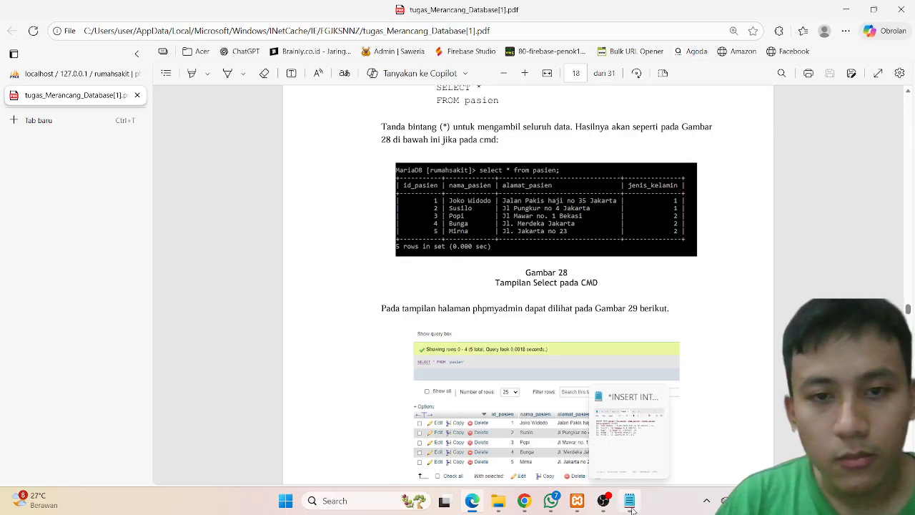
{"action": "scroll", "coordinate": [516, 346], "scroll_direction": "up", "scroll_amount": 2}
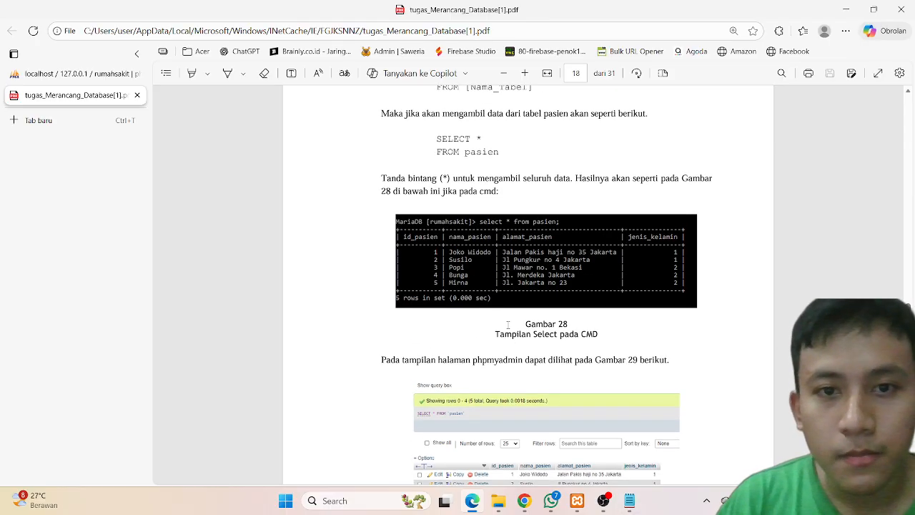
Step: Switch to Notepad and select the whole INSERT INTO pasien statement
{"action": "left_click", "coordinate": [626, 496]}
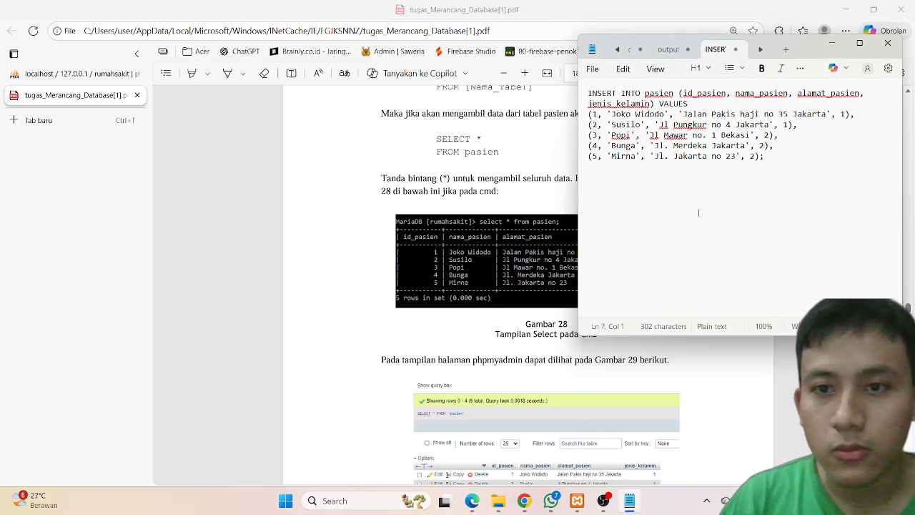
{"action": "left_click_drag", "start_coordinate": [766, 162], "coordinate": [596, 93]}
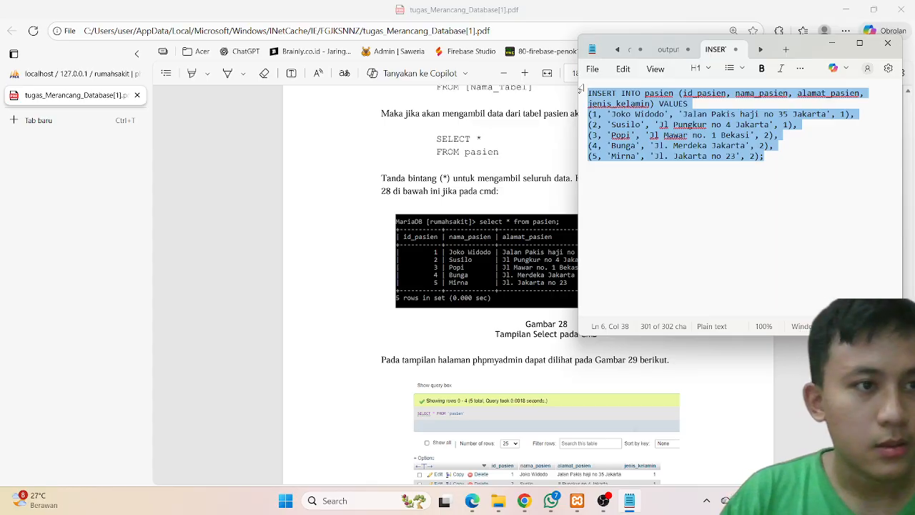
Step: Return to phpMyAdmin and open the rumahsakit database
{"action": "left_click", "coordinate": [43, 73]}
{"action": "left_click", "coordinate": [174, 107]}
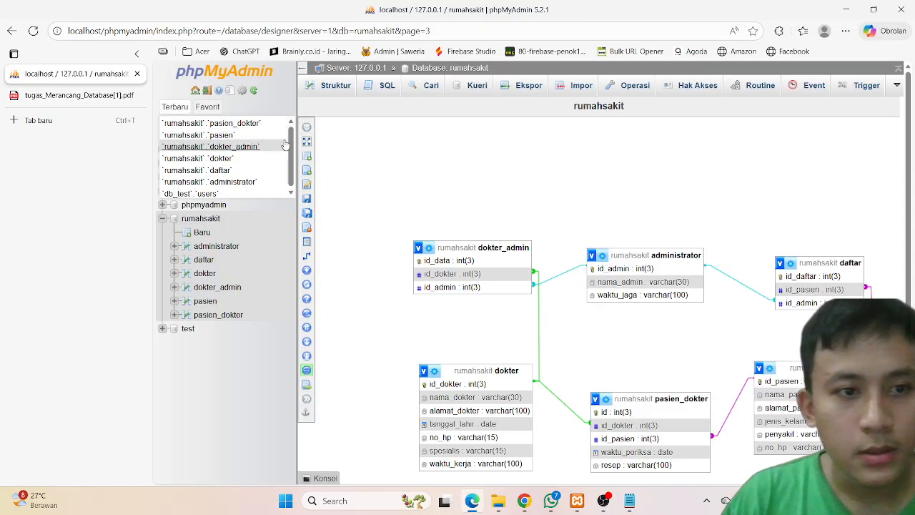
{"action": "left_click", "coordinate": [214, 219]}
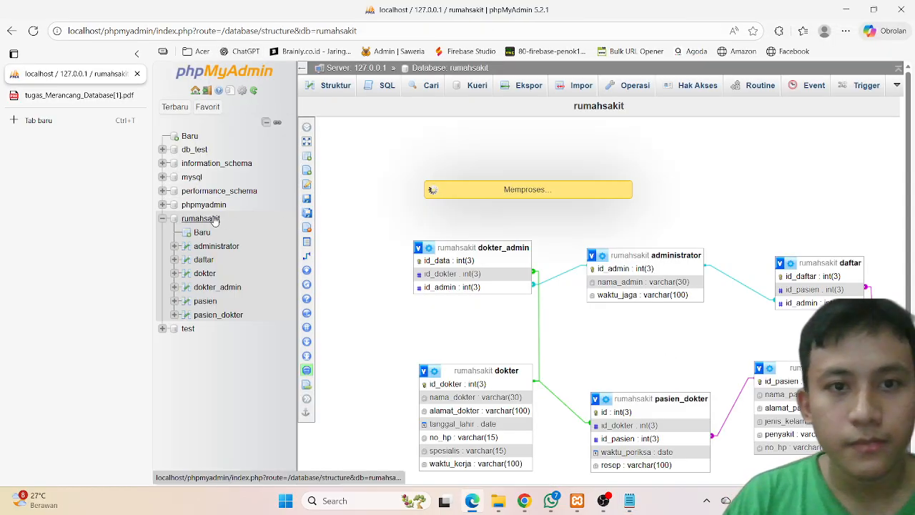
Step: Paste the INSERT INTO pasien statement into the rumahsakit SQL query box and run it
{"action": "left_click", "coordinate": [388, 87]}
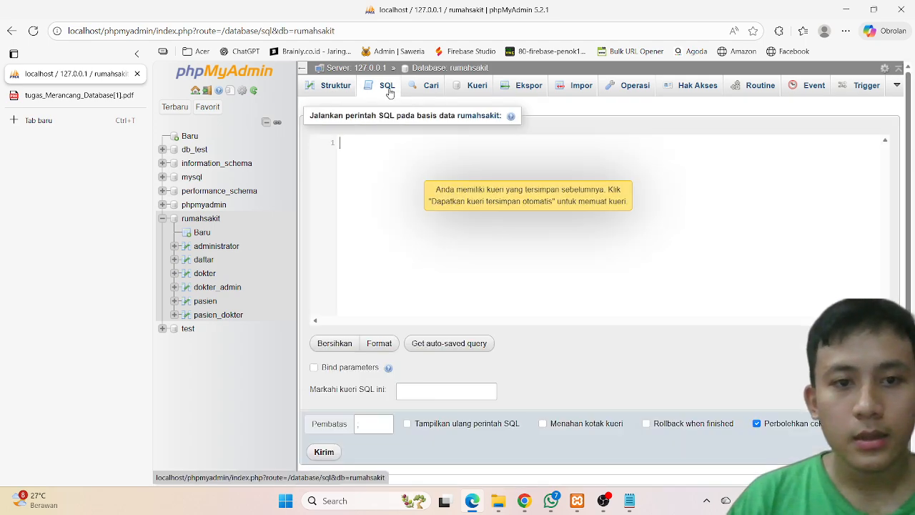
{"action": "key", "text": "ctrl+v"}
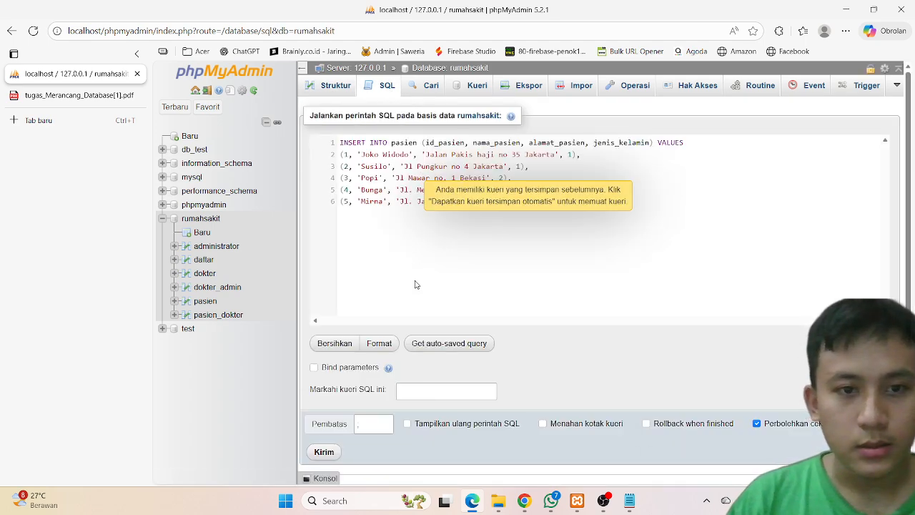
{"action": "left_click", "coordinate": [329, 454]}
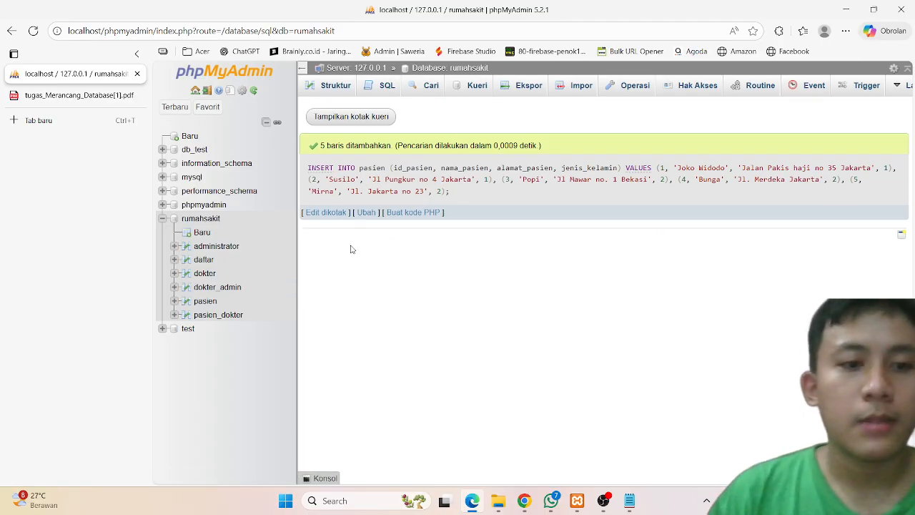
Step: Browse the pasien table's rows, then return to the SELECT section of the assignment PDF
{"action": "left_click", "coordinate": [209, 302]}
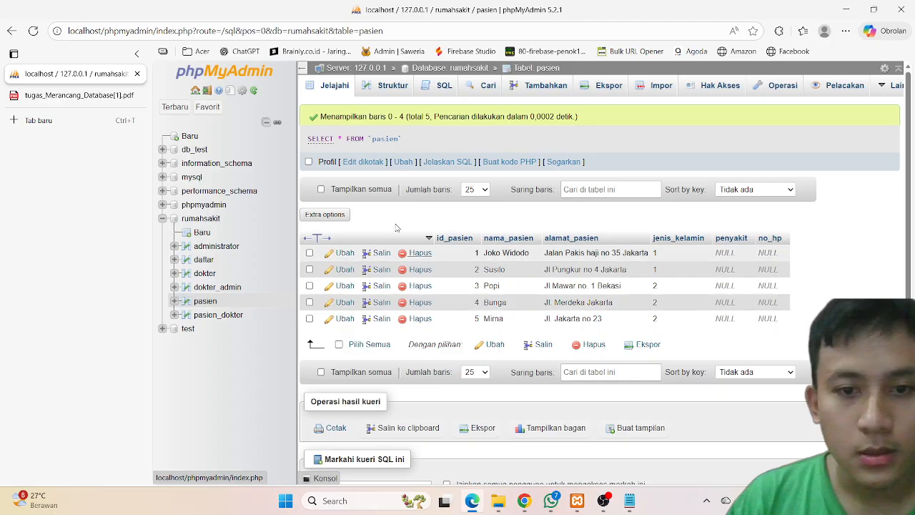
{"action": "left_click", "coordinate": [63, 99]}
{"action": "scroll", "coordinate": [417, 234], "scroll_direction": "down", "scroll_amount": 10}
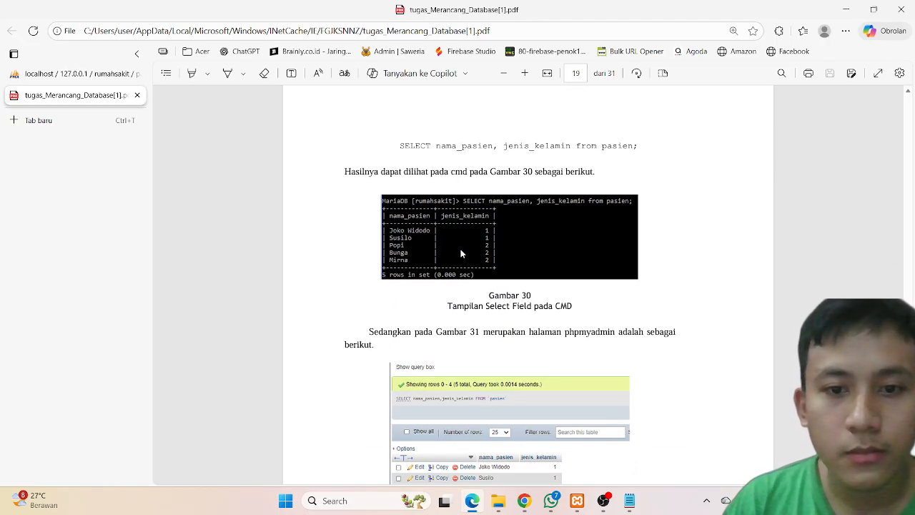
Step: Search for cmd and open Command Prompt
{"action": "left_click", "coordinate": [351, 500]}
{"action": "type", "text": "cmd"}
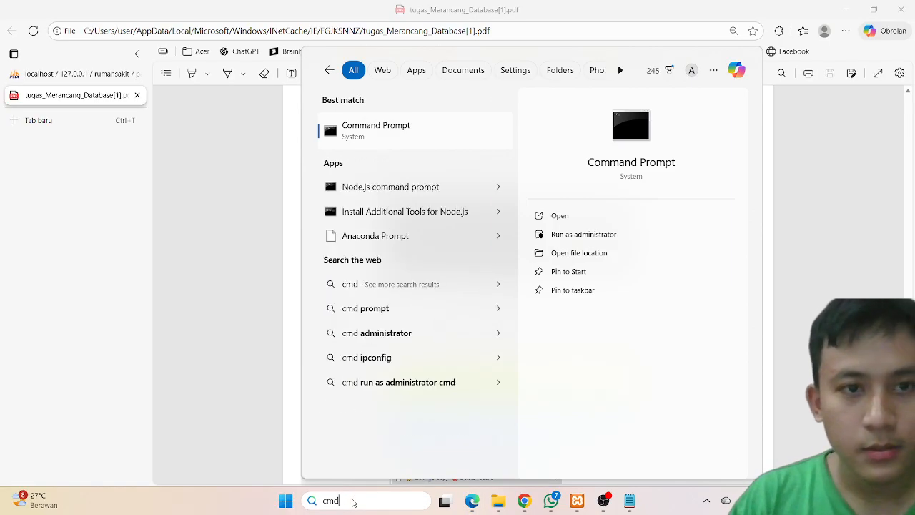
{"action": "key", "text": "Return"}
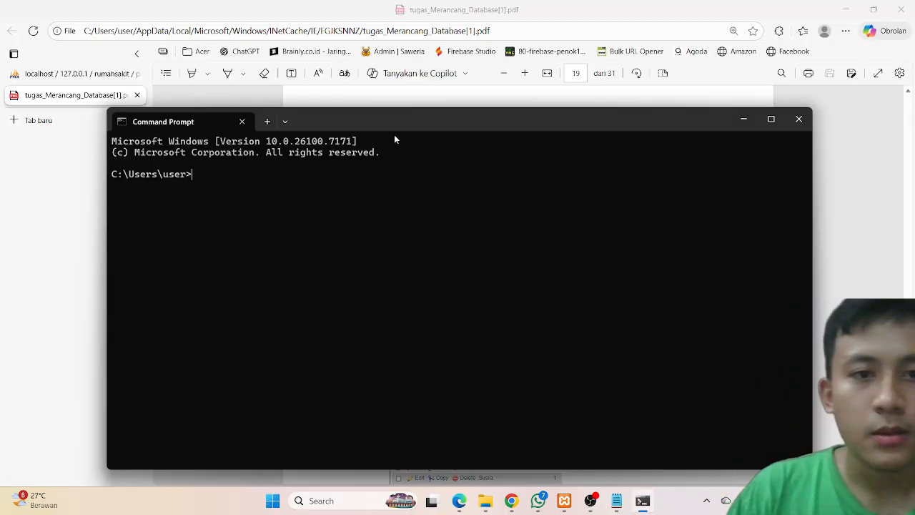
Step: Move and resize the Command Prompt window so it sits beside the PDF
{"action": "left_click_drag", "start_coordinate": [391, 133], "coordinate": [636, 155]}
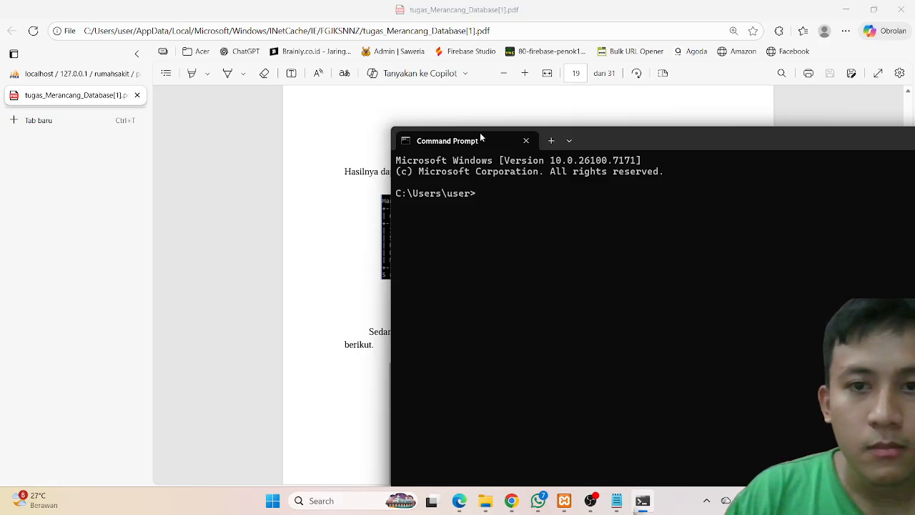
{"action": "left_click_drag", "start_coordinate": [624, 146], "coordinate": [409, 46]}
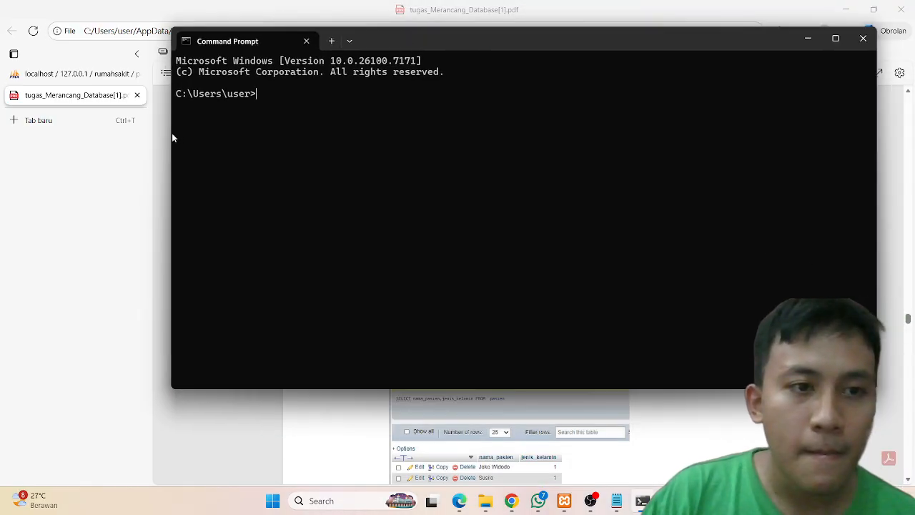
{"action": "left_click_drag", "start_coordinate": [169, 133], "coordinate": [429, 169]}
{"action": "left_click_drag", "start_coordinate": [667, 37], "coordinate": [762, 97]}
{"action": "scroll", "coordinate": [397, 206], "scroll_direction": "up", "scroll_amount": 10}
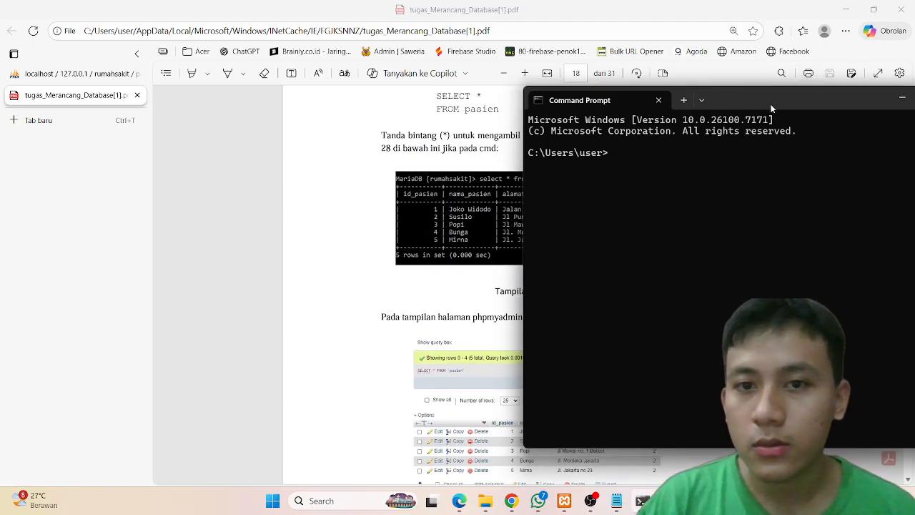
{"action": "left_click_drag", "start_coordinate": [773, 108], "coordinate": [830, 205]}
Step: Scroll back through the assignment PDF to the section on accessing MySQL through Command Prompt
{"action": "scroll", "coordinate": [442, 194], "scroll_direction": "up", "scroll_amount": 7}
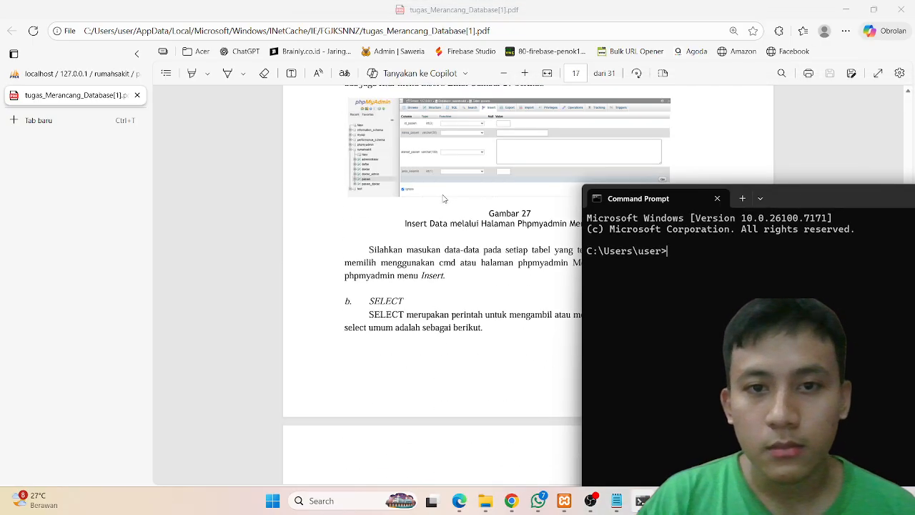
{"action": "scroll", "coordinate": [444, 199], "scroll_direction": "up", "scroll_amount": 12}
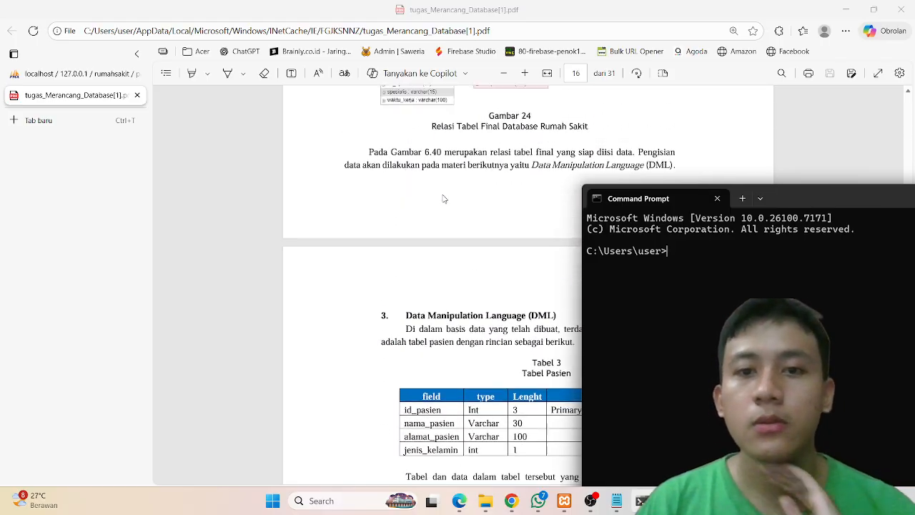
{"action": "scroll", "coordinate": [443, 199], "scroll_direction": "up", "scroll_amount": 12}
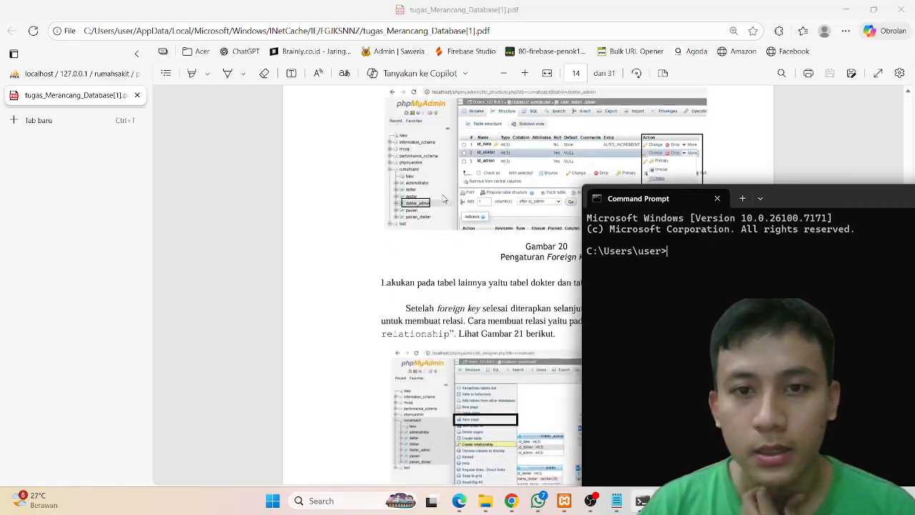
{"action": "scroll", "coordinate": [443, 198], "scroll_direction": "up", "scroll_amount": 12}
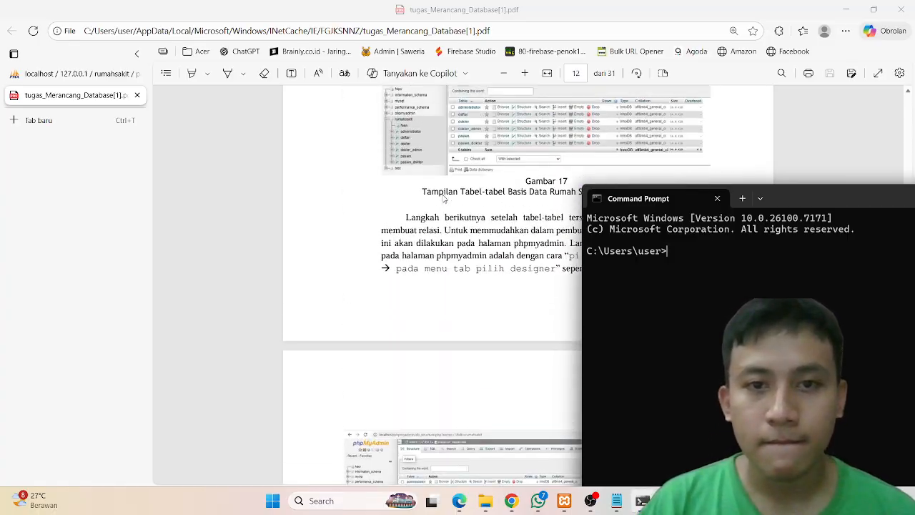
{"action": "scroll", "coordinate": [443, 199], "scroll_direction": "up", "scroll_amount": 12}
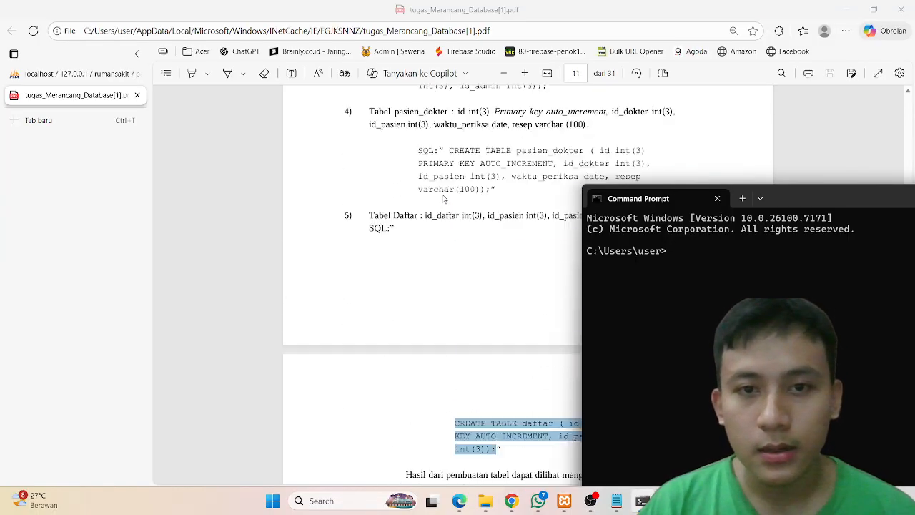
{"action": "scroll", "coordinate": [443, 199], "scroll_direction": "up", "scroll_amount": 12}
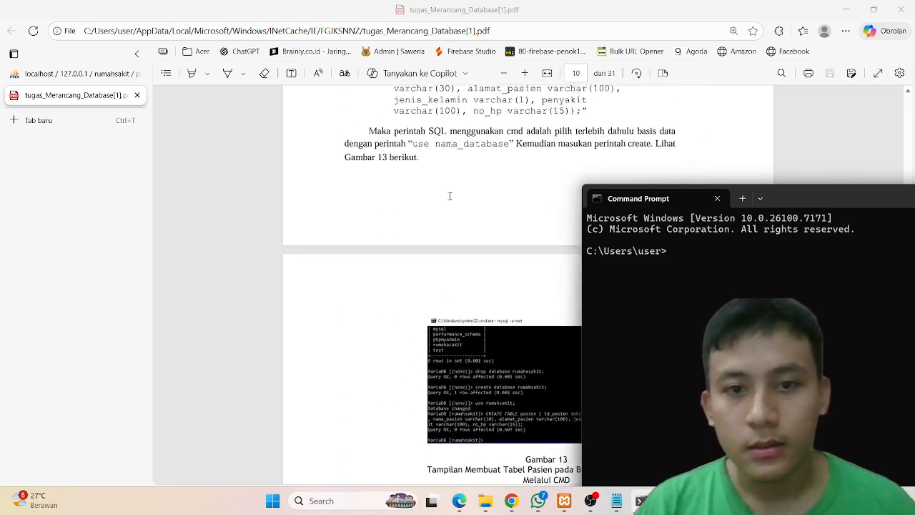
{"action": "scroll", "coordinate": [450, 196], "scroll_direction": "up", "scroll_amount": 12}
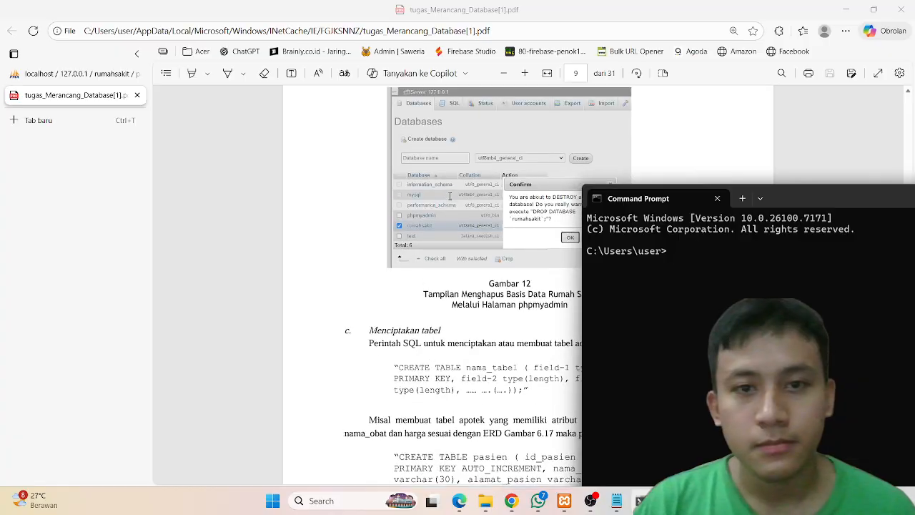
{"action": "scroll", "coordinate": [449, 196], "scroll_direction": "up", "scroll_amount": 12}
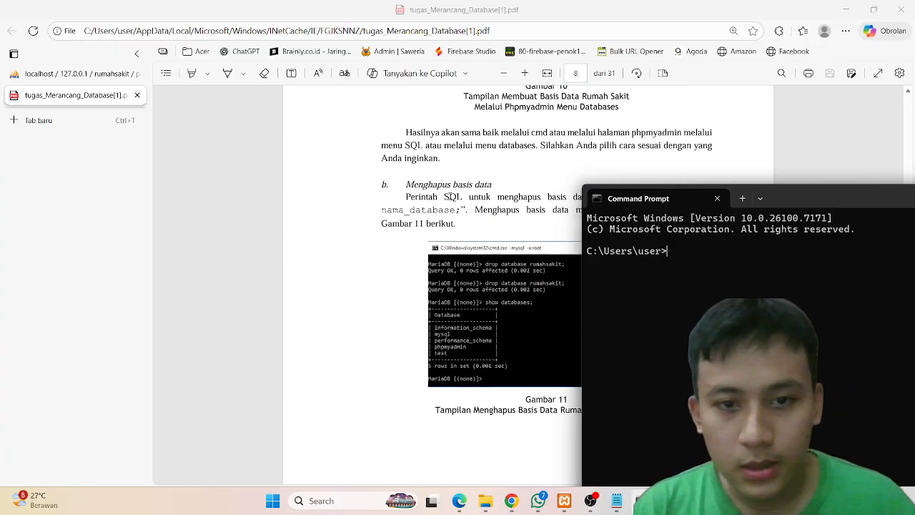
{"action": "scroll", "coordinate": [450, 196], "scroll_direction": "up", "scroll_amount": 10}
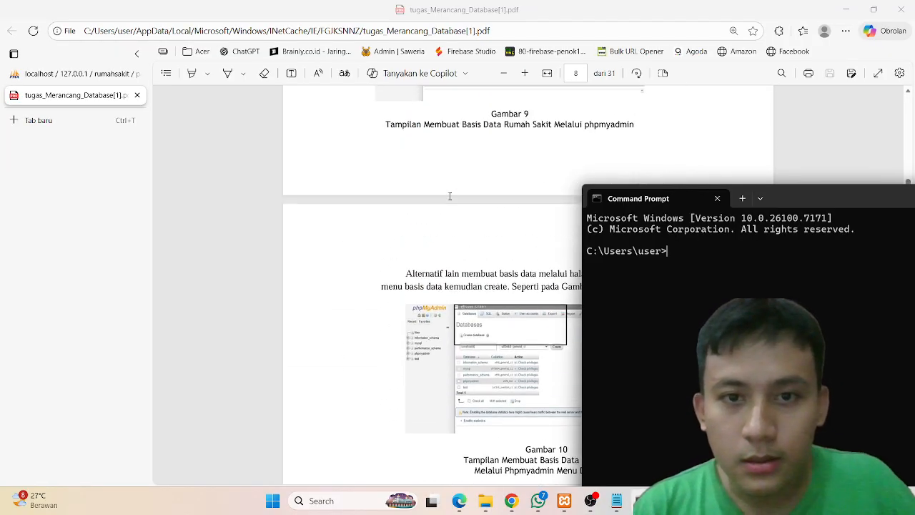
{"action": "scroll", "coordinate": [449, 196], "scroll_direction": "up", "scroll_amount": 10}
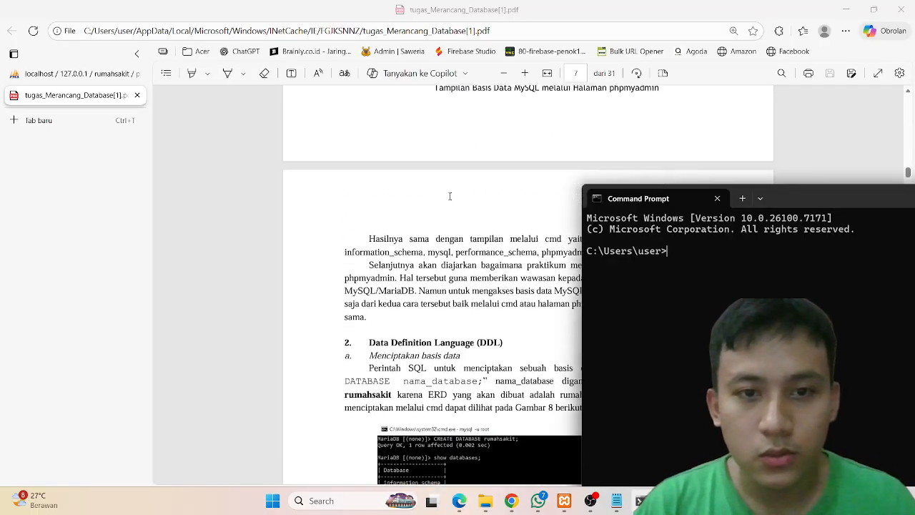
{"action": "scroll", "coordinate": [449, 196], "scroll_direction": "up", "scroll_amount": 10}
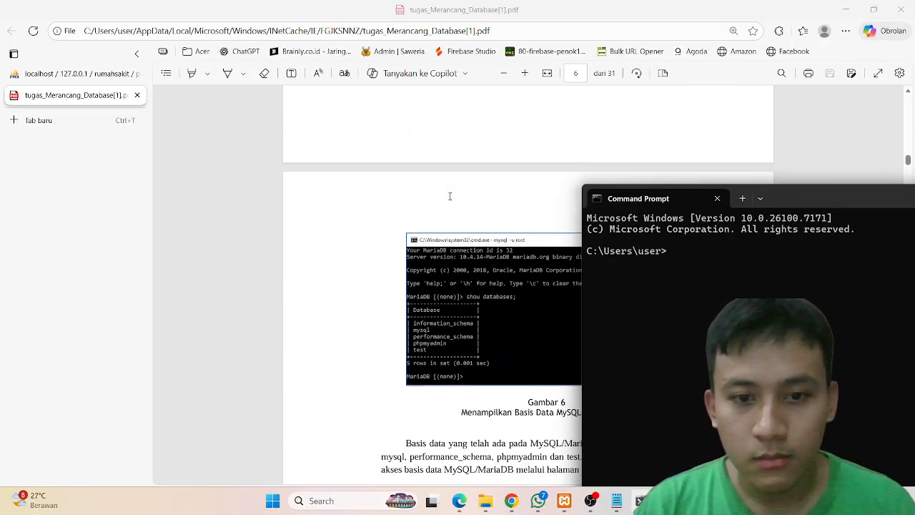
{"action": "scroll", "coordinate": [449, 196], "scroll_direction": "up", "scroll_amount": 10}
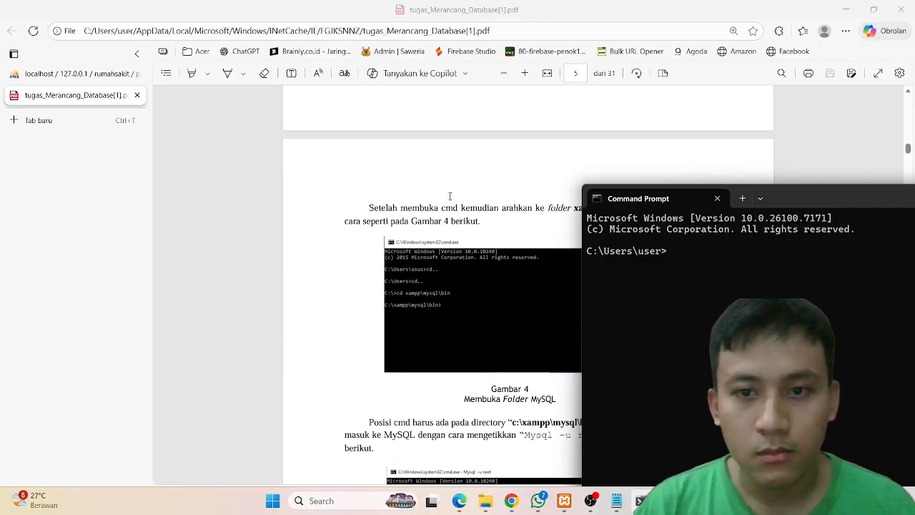
{"action": "scroll", "coordinate": [450, 196], "scroll_direction": "up", "scroll_amount": 10}
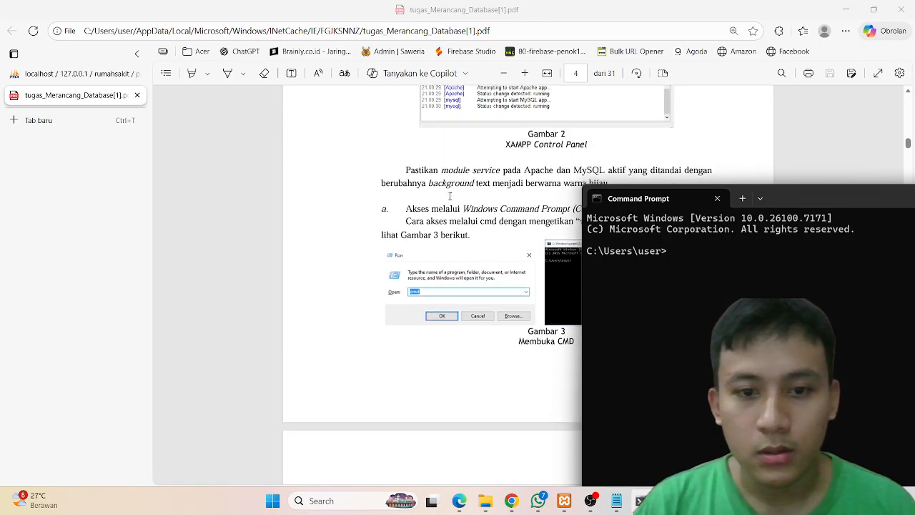
{"action": "scroll", "coordinate": [449, 196], "scroll_direction": "down", "scroll_amount": 3}
{"action": "scroll", "coordinate": [470, 288], "scroll_direction": "down", "scroll_amount": 5}
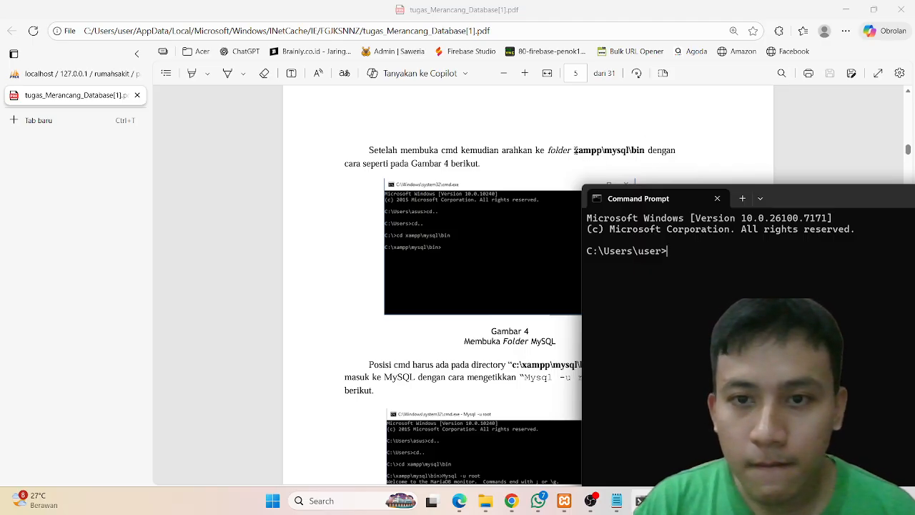
Step: Copy the folder path xampp\mysql\bin from the PDF text
{"action": "left_click", "coordinate": [575, 150]}
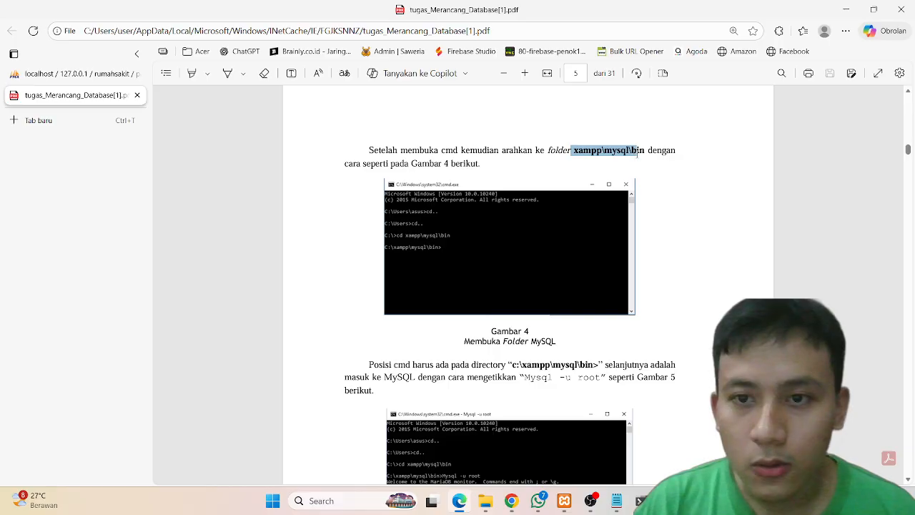
{"action": "left_click_drag", "start_coordinate": [645, 155], "coordinate": [646, 155]}
{"action": "key", "text": "ctrl+c"}
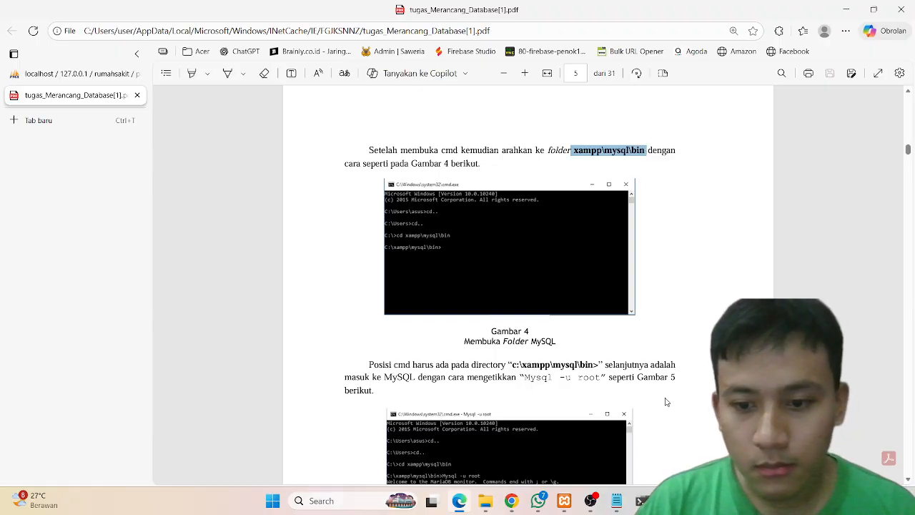
Step: In Command Prompt, go up to C:\ and change directory to xampp\mysql\bin
{"action": "left_click", "coordinate": [640, 502]}
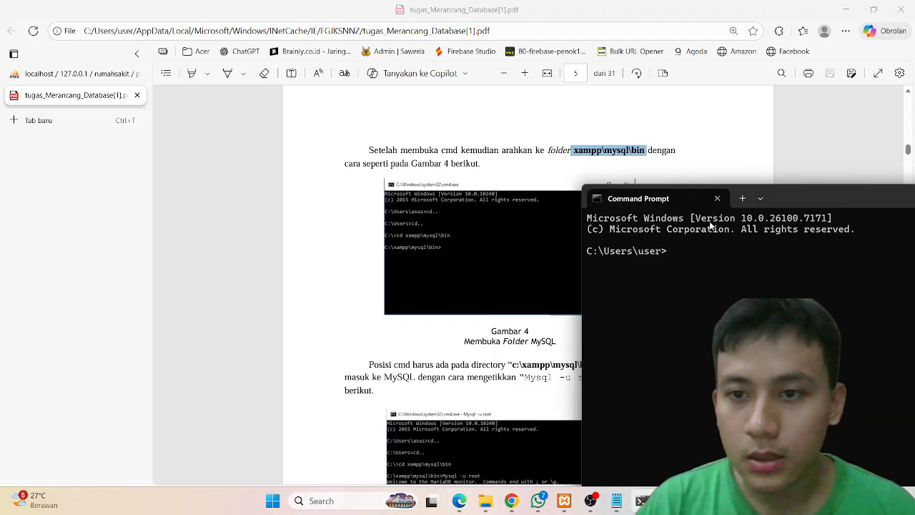
{"action": "left_click_drag", "start_coordinate": [811, 196], "coordinate": [725, 138]}
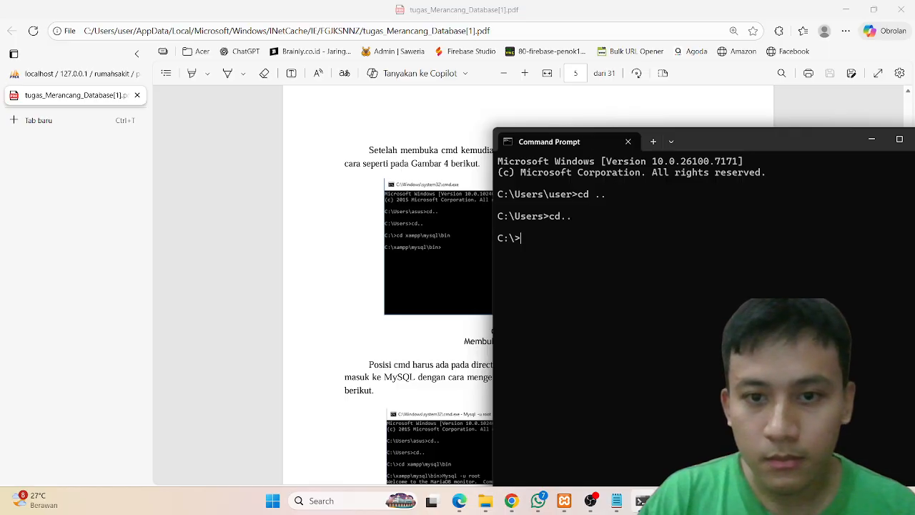
{"action": "key", "text": "ctrl+v"}
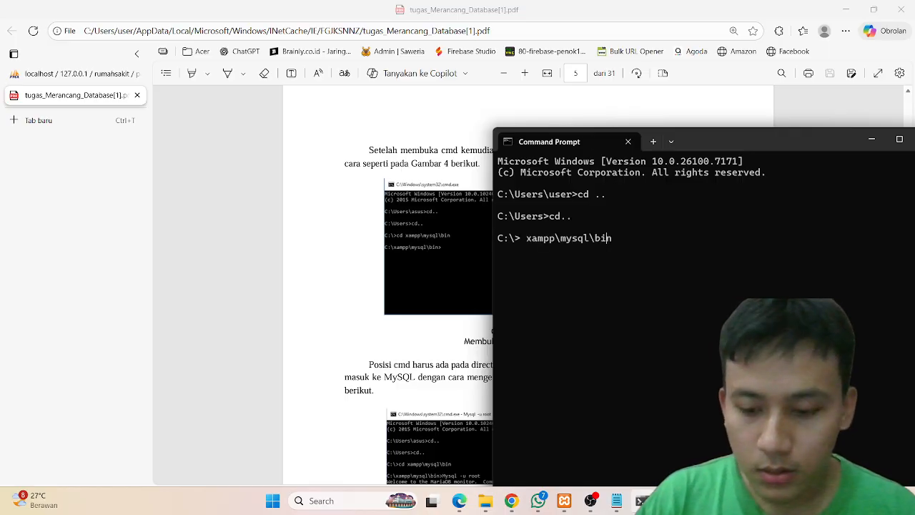
{"action": "type", "text": "cd"}
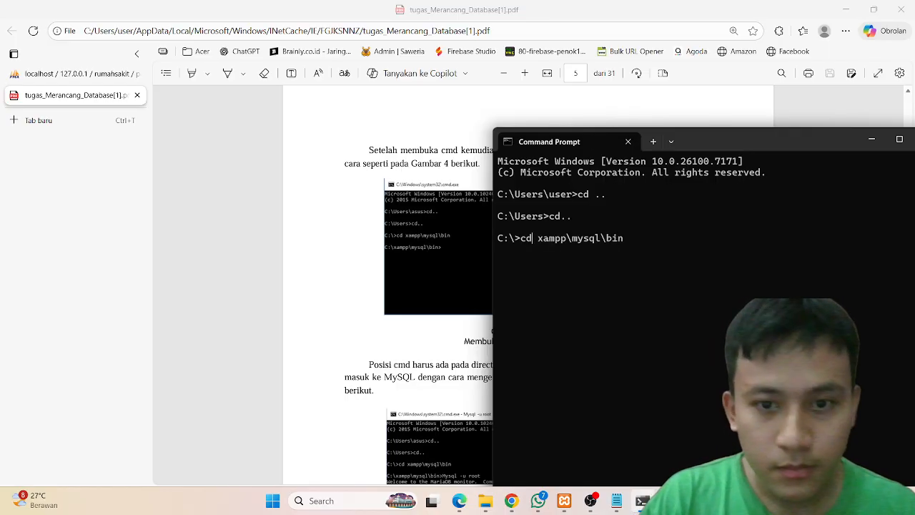
{"action": "key", "text": "Return"}
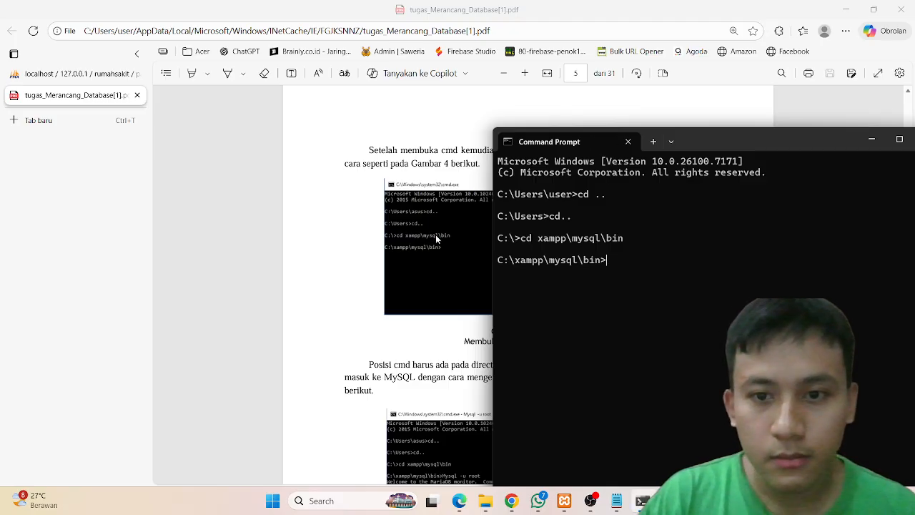
Step: Copy the Mysql -u root command from the assignment PDF and run it in Command Prompt to log in to MariaDB
{"action": "scroll", "coordinate": [439, 280], "scroll_direction": "down", "scroll_amount": 3}
{"action": "scroll", "coordinate": [436, 274], "scroll_direction": "down", "scroll_amount": 1}
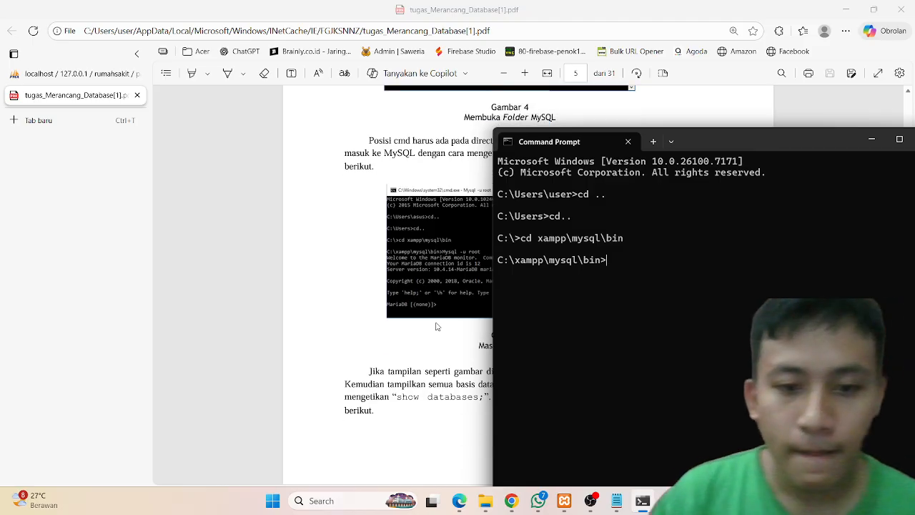
{"action": "left_click", "coordinate": [438, 344]}
{"action": "scroll", "coordinate": [438, 344], "scroll_direction": "up", "scroll_amount": 1}
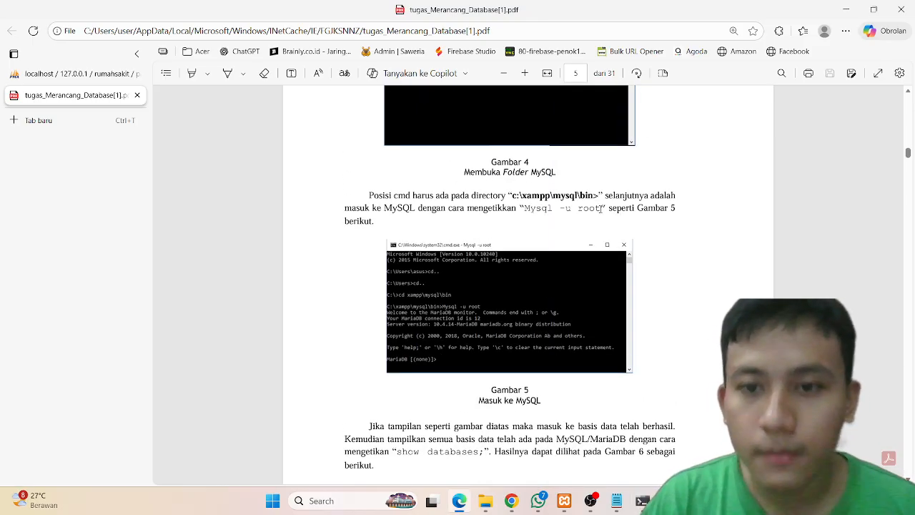
{"action": "left_click_drag", "start_coordinate": [601, 208], "coordinate": [529, 210]}
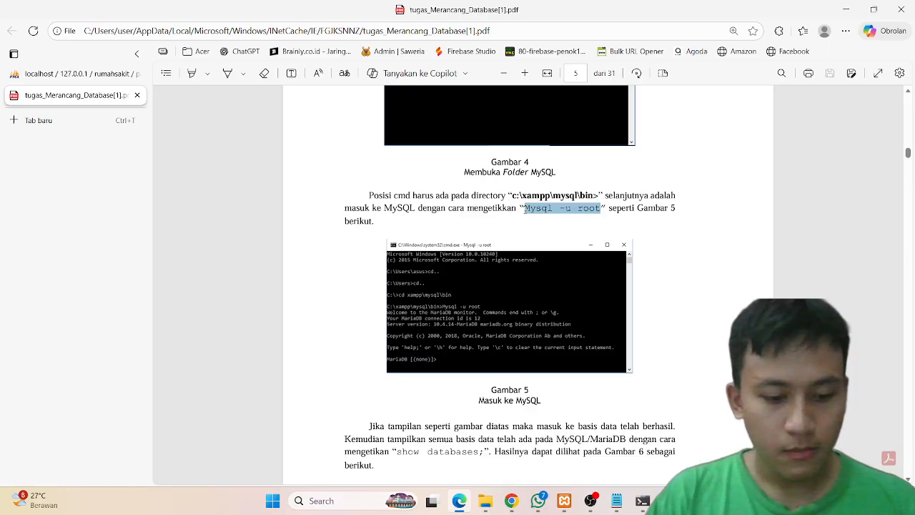
{"action": "mouse_move", "coordinate": [642, 500]}
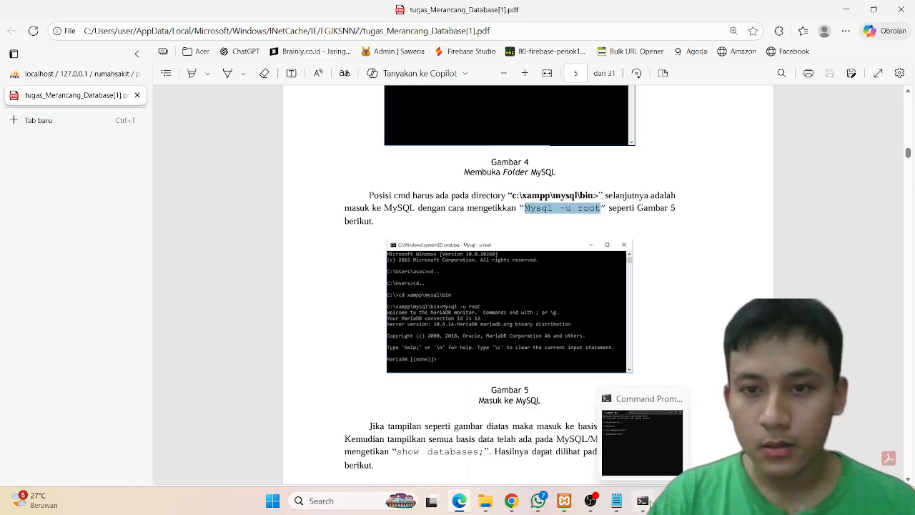
{"action": "left_click", "coordinate": [643, 436]}
{"action": "key", "text": "ctrl+v"}
{"action": "key", "text": "Return"}
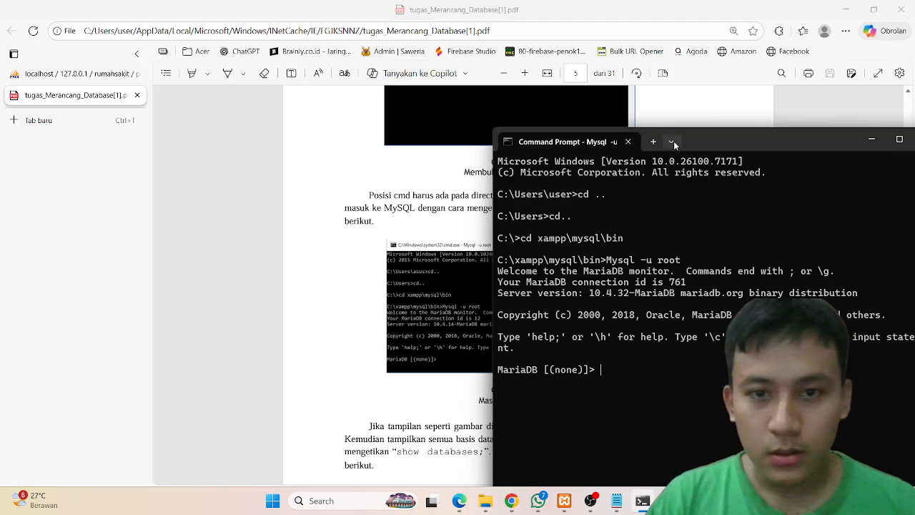
Step: Move the Command Prompt window aside and try to list the databases with show database;
{"action": "left_click_drag", "start_coordinate": [706, 145], "coordinate": [845, 150]}
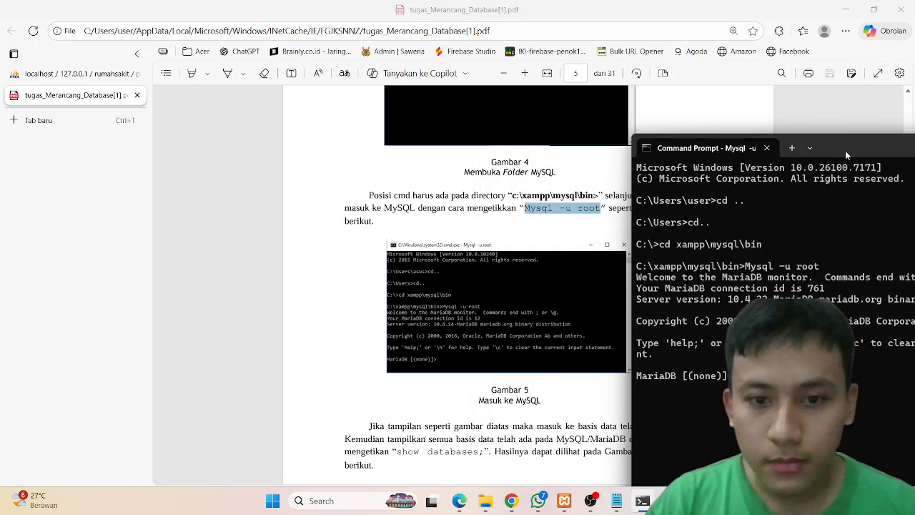
{"action": "scroll", "coordinate": [610, 284], "scroll_direction": "down", "scroll_amount": 3}
{"action": "scroll", "coordinate": [609, 284], "scroll_direction": "down", "scroll_amount": 3}
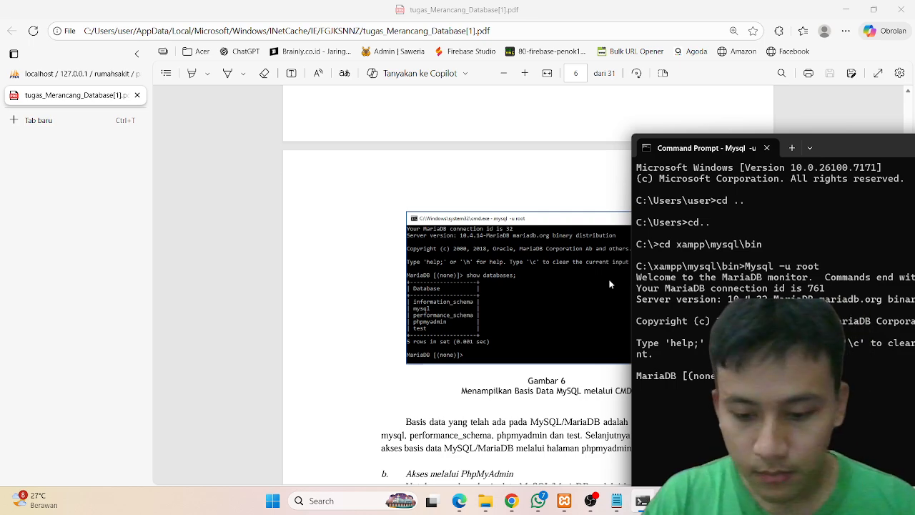
{"action": "key", "text": "Return"}
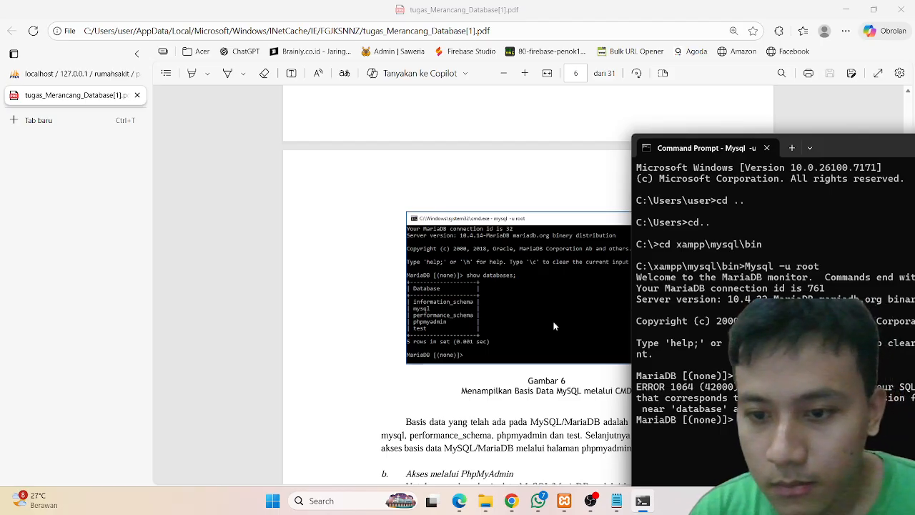
Step: Copy show databases; from the PDF and run it at the MariaDB prompt
{"action": "scroll", "coordinate": [479, 306], "scroll_direction": "down", "scroll_amount": 2}
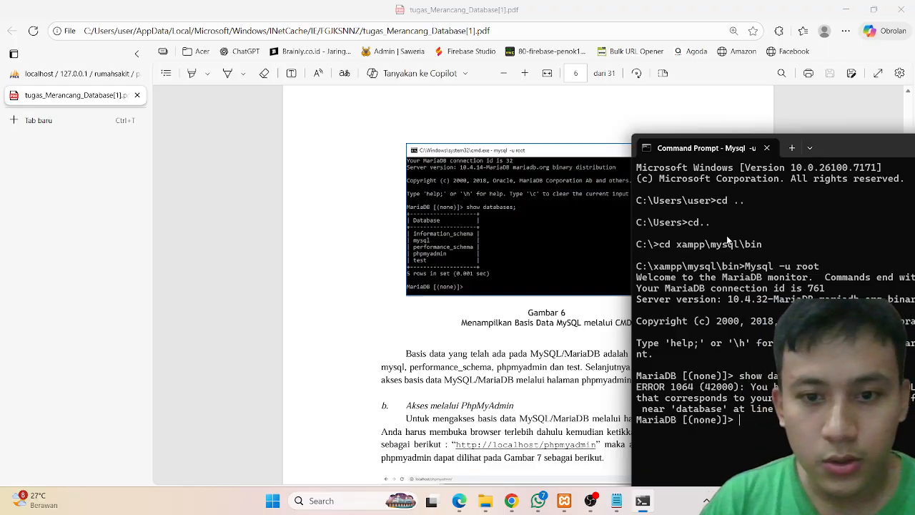
{"action": "scroll", "coordinate": [541, 214], "scroll_direction": "up", "scroll_amount": 5}
{"action": "scroll", "coordinate": [542, 214], "scroll_direction": "down", "scroll_amount": 2}
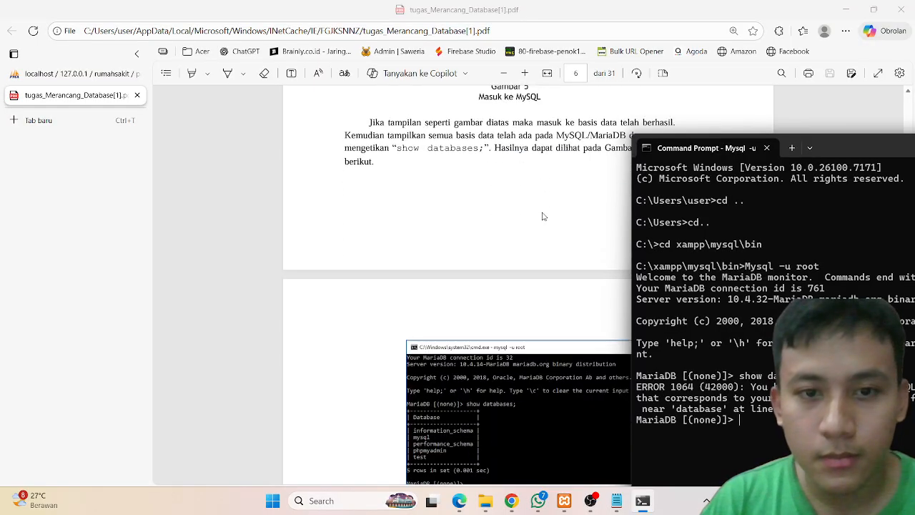
{"action": "left_click_drag", "start_coordinate": [483, 149], "coordinate": [429, 150]}
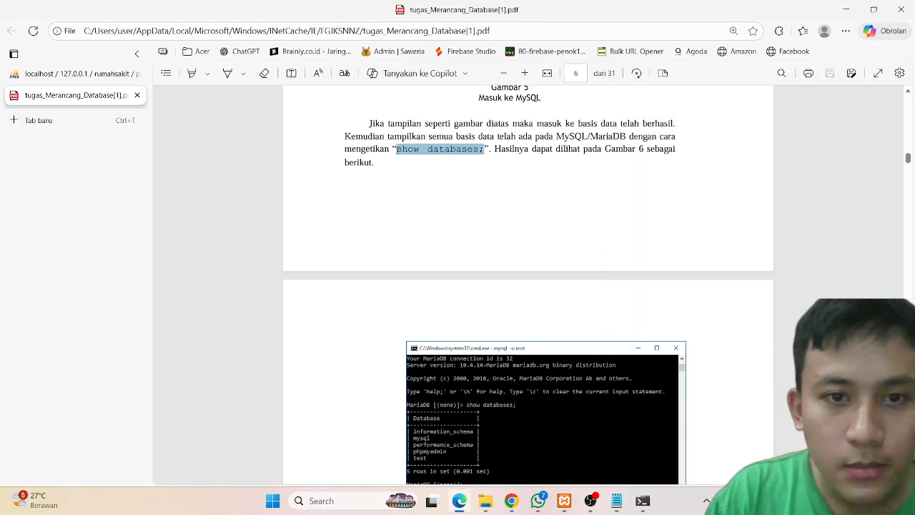
{"action": "left_click", "coordinate": [644, 500]}
{"action": "left_click_drag", "start_coordinate": [840, 146], "coordinate": [737, 121]}
{"action": "key", "text": "ctrl+v"}
{"action": "key", "text": "Return"}
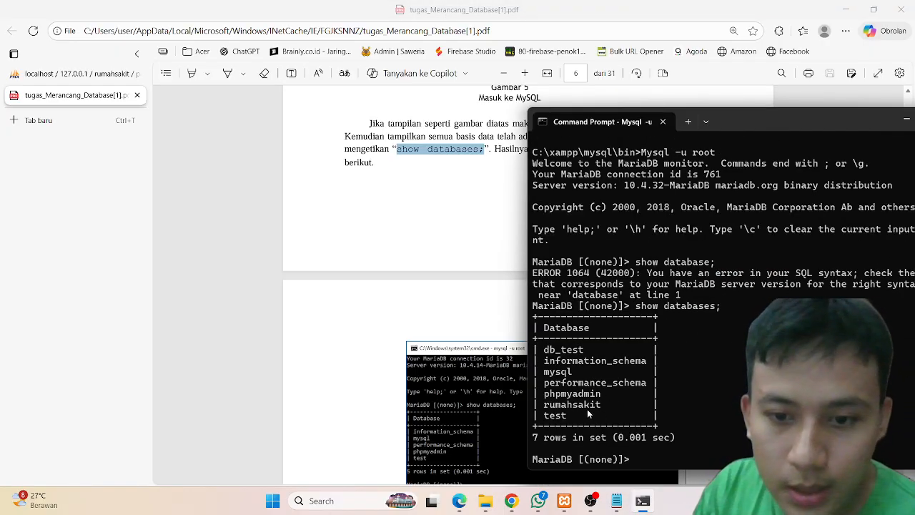
Step: Switch to the rumahsakit database with use rumahsakit
{"action": "left_click_drag", "start_coordinate": [588, 405], "coordinate": [555, 405]}
{"action": "key", "text": "ctrl+c"}
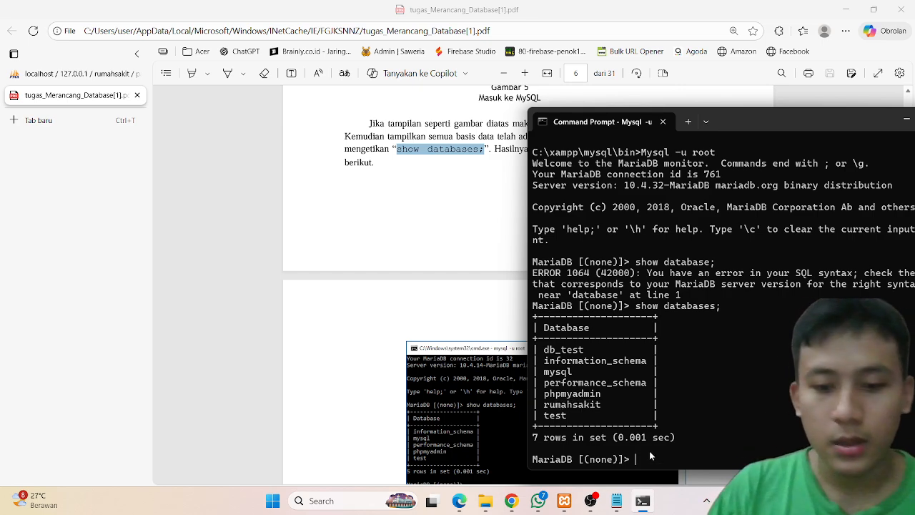
{"action": "type", "text": "use rumahsakit"}
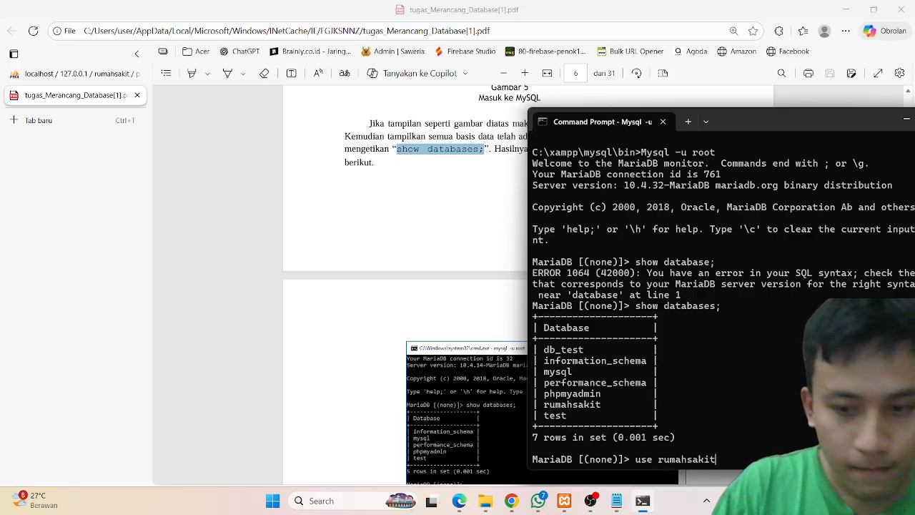
{"action": "key", "text": "Return"}
Step: Scroll through the PDF's database and table creation sections to find the command for listing tables
{"action": "left_click", "coordinate": [432, 423]}
{"action": "scroll", "coordinate": [431, 422], "scroll_direction": "down", "scroll_amount": 10}
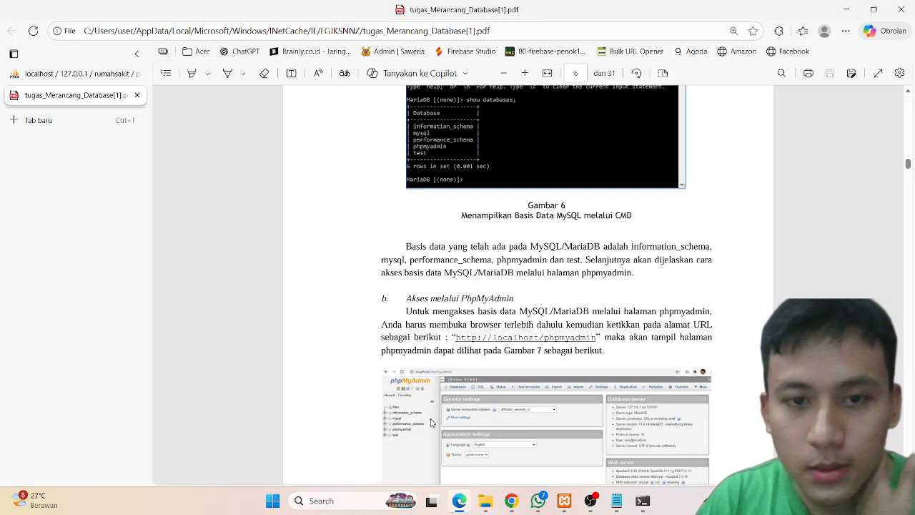
{"action": "scroll", "coordinate": [432, 422], "scroll_direction": "down", "scroll_amount": 3}
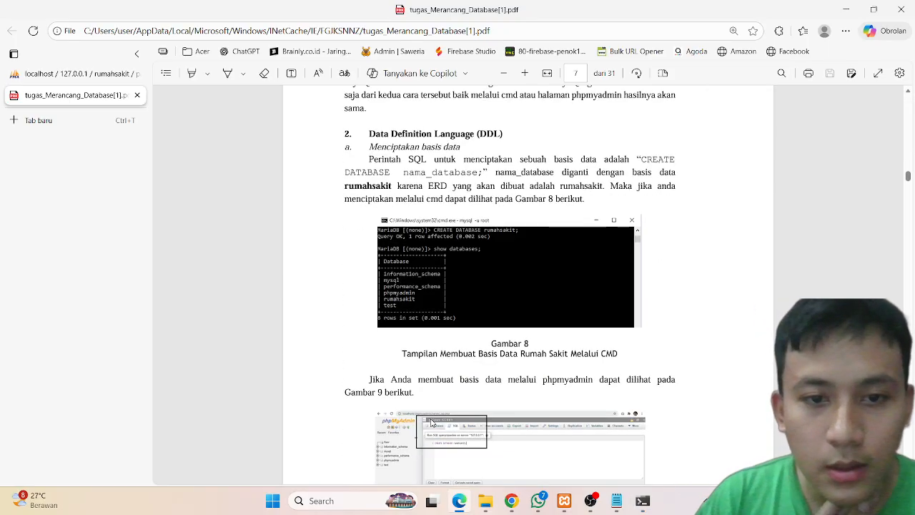
{"action": "scroll", "coordinate": [432, 423], "scroll_direction": "down", "scroll_amount": 1}
{"action": "scroll", "coordinate": [431, 422], "scroll_direction": "down", "scroll_amount": 15}
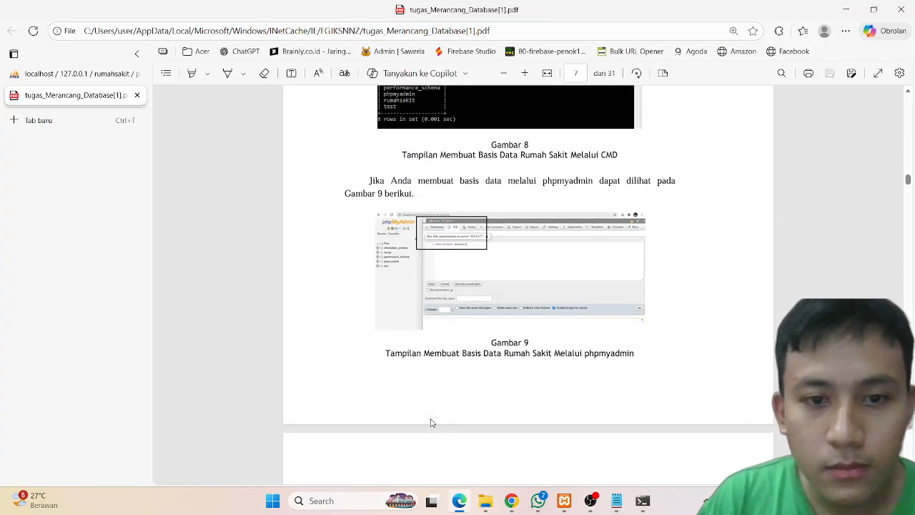
{"action": "scroll", "coordinate": [431, 422], "scroll_direction": "down", "scroll_amount": 20}
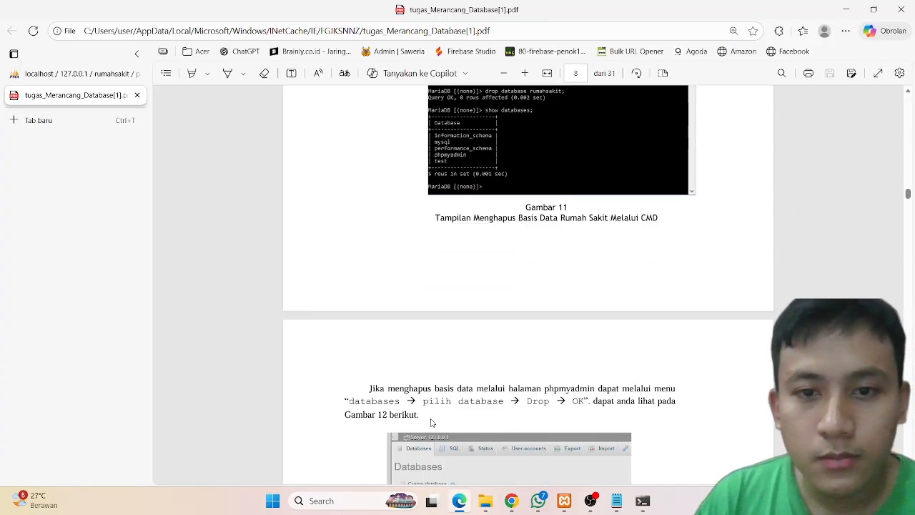
{"action": "scroll", "coordinate": [431, 423], "scroll_direction": "up", "scroll_amount": 3}
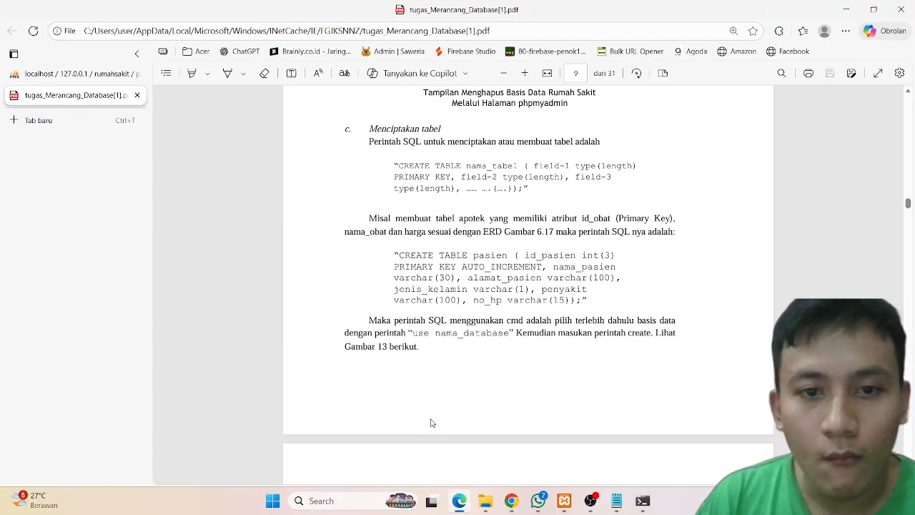
{"action": "scroll", "coordinate": [431, 422], "scroll_direction": "down", "scroll_amount": 20}
{"action": "scroll", "coordinate": [431, 422], "scroll_direction": "down", "scroll_amount": 8}
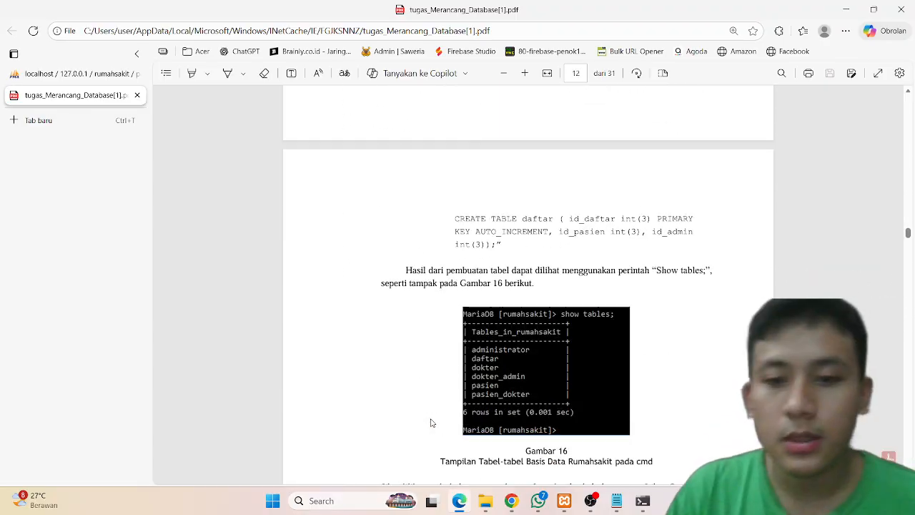
{"action": "scroll", "coordinate": [624, 282], "scroll_direction": "up", "scroll_amount": 1}
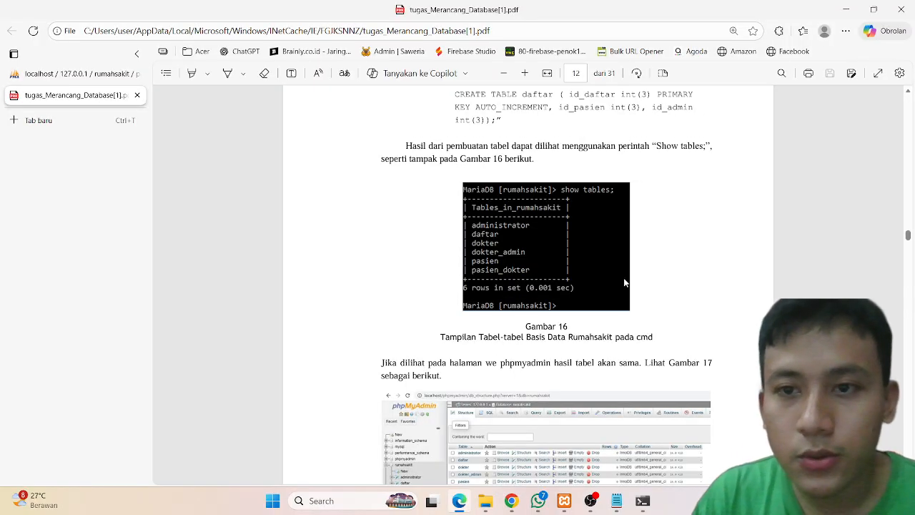
{"action": "left_click", "coordinate": [643, 502]}
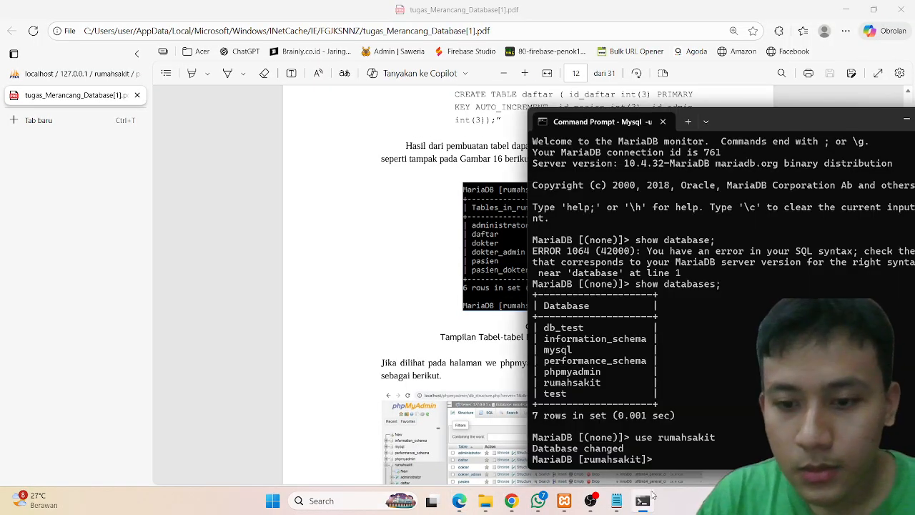
{"action": "left_click", "coordinate": [643, 503]}
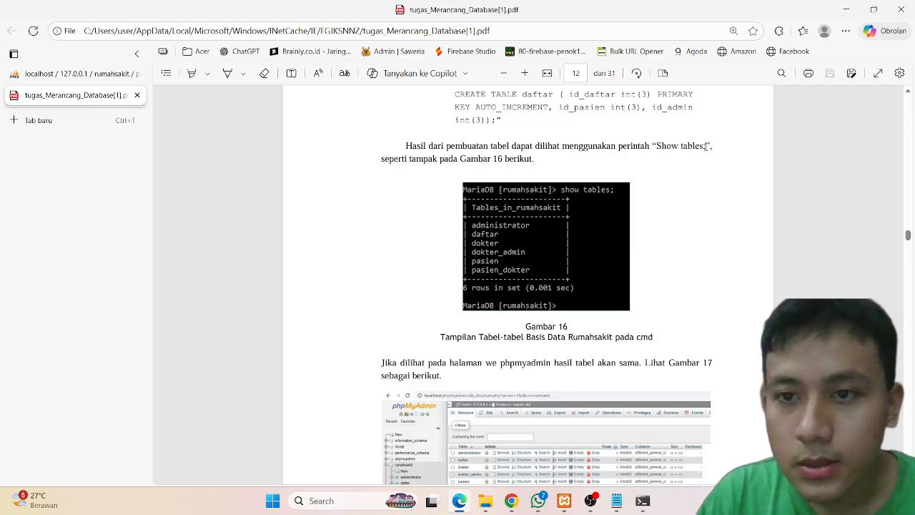
Step: Copy Show tables; from the PDF and run it in MariaDB to list the rumahsakit tables
{"action": "left_click_drag", "start_coordinate": [706, 146], "coordinate": [663, 147]}
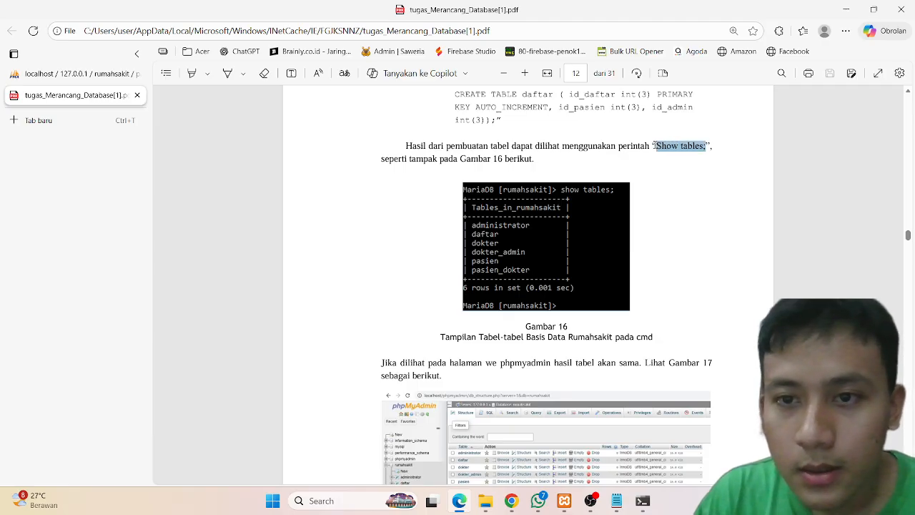
{"action": "key", "text": "ctrl+c"}
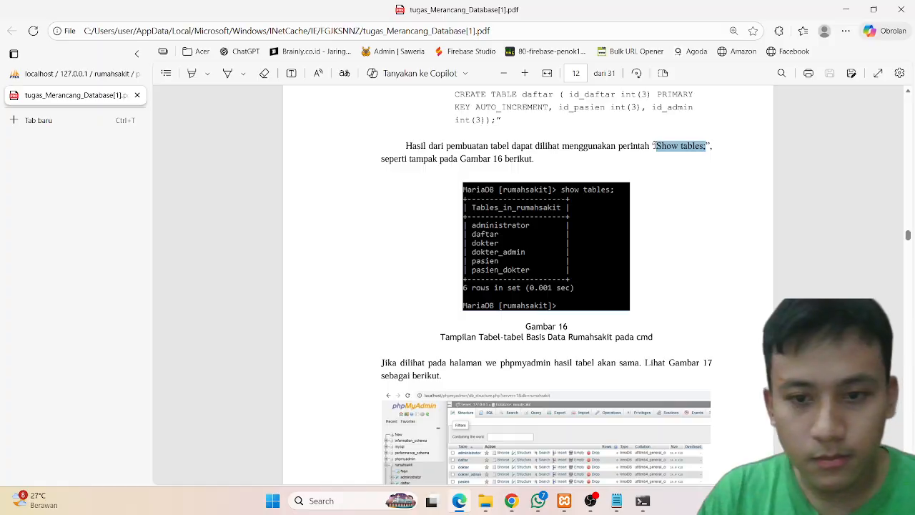
{"action": "left_click", "coordinate": [643, 501]}
{"action": "left_click_drag", "start_coordinate": [741, 129], "coordinate": [703, 99]}
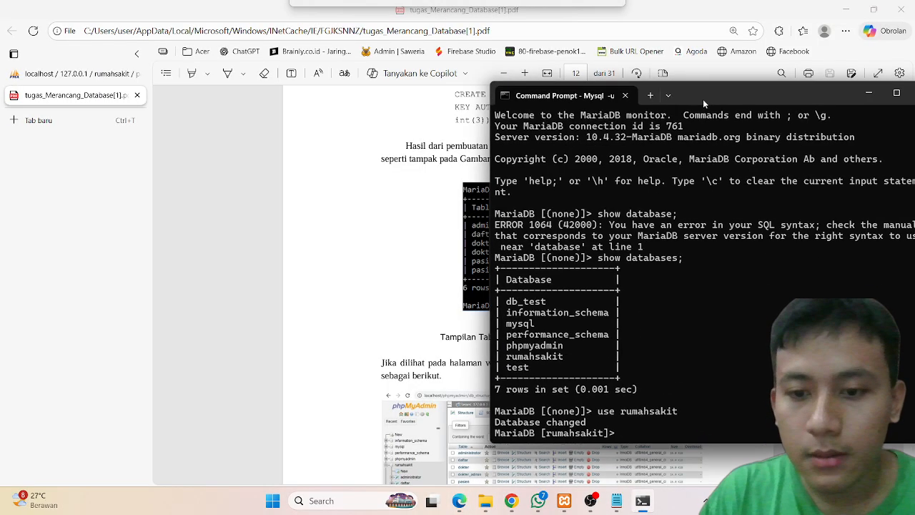
{"action": "key", "text": "ctrl+v"}
{"action": "key", "text": "Return"}
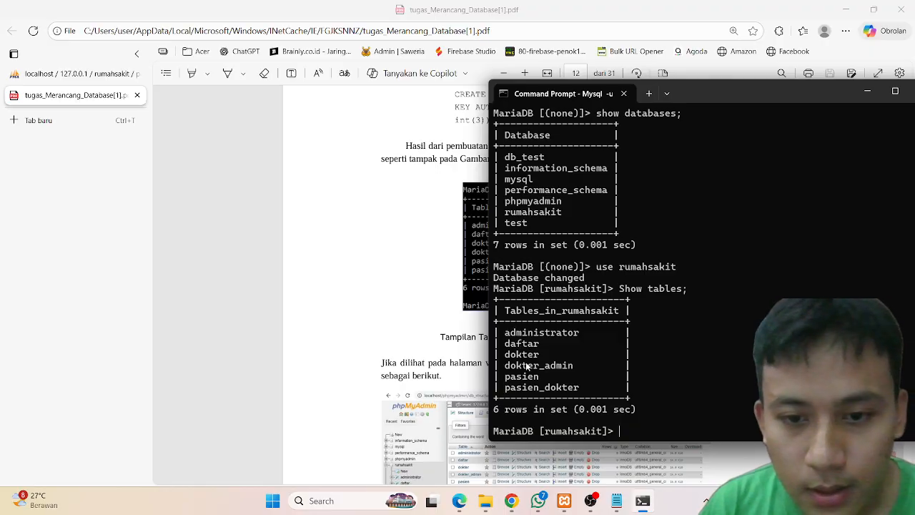
Step: Copy SELECT nama_pasien, jenis_kelamin from pasien; from the PDF and run it at the MariaDB prompt
{"action": "left_click", "coordinate": [453, 400]}
{"action": "scroll", "coordinate": [454, 400], "scroll_direction": "down", "scroll_amount": 10}
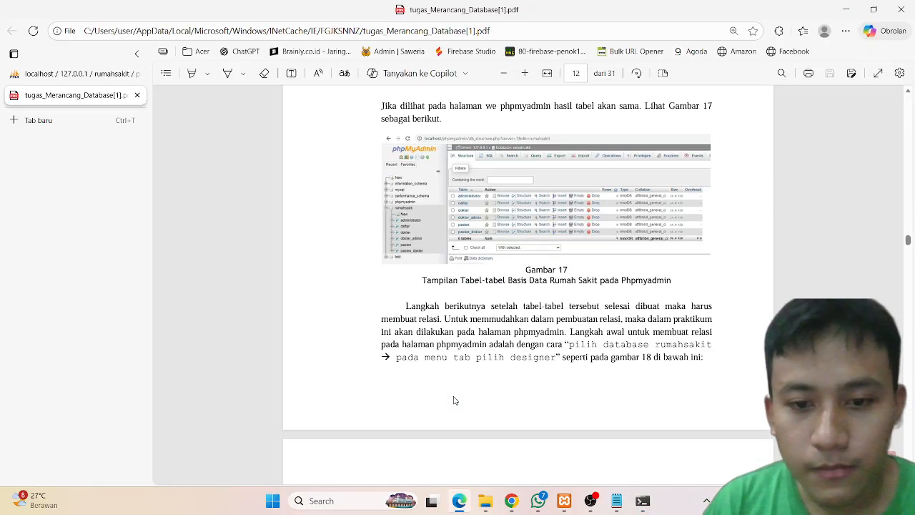
{"action": "scroll", "coordinate": [454, 401], "scroll_direction": "down", "scroll_amount": 15}
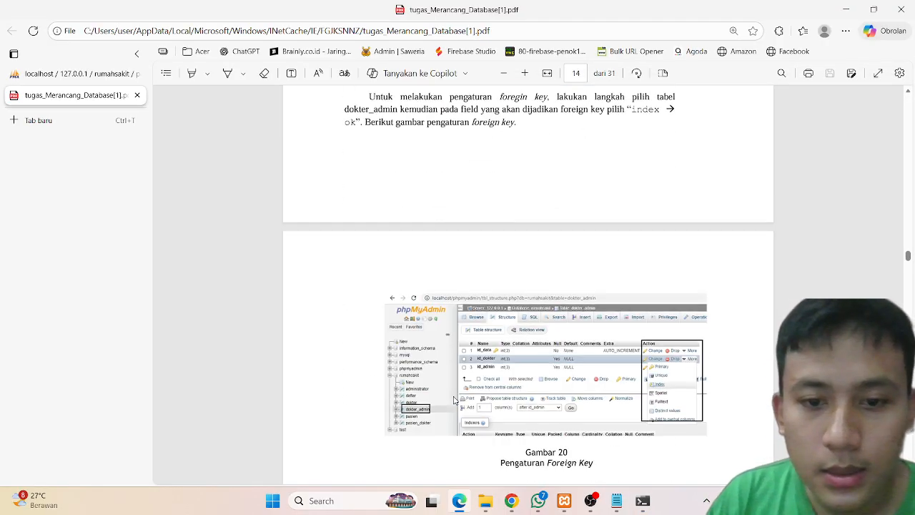
{"action": "scroll", "coordinate": [454, 401], "scroll_direction": "down", "scroll_amount": 15}
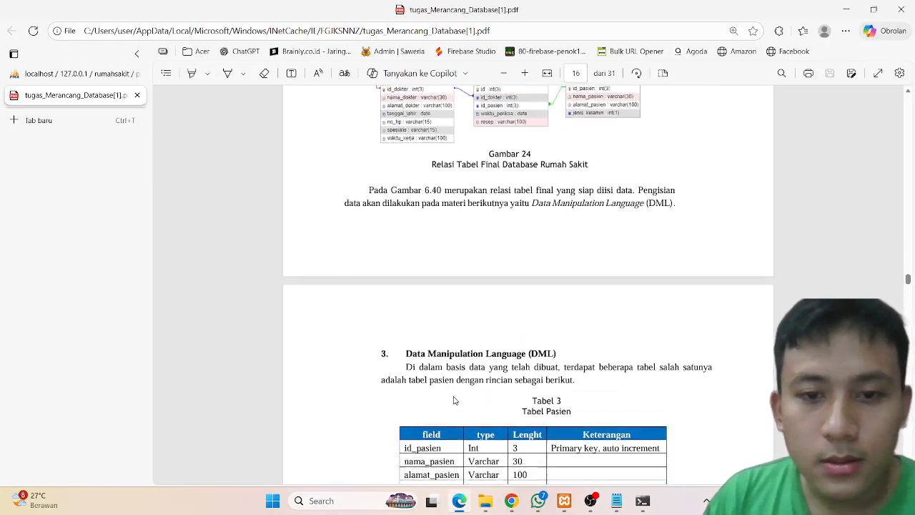
{"action": "scroll", "coordinate": [454, 401], "scroll_direction": "down", "scroll_amount": 15}
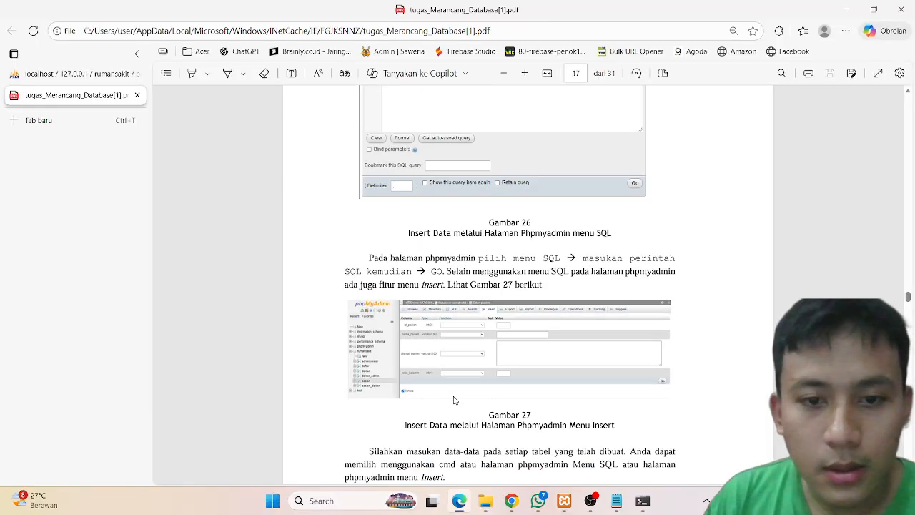
{"action": "scroll", "coordinate": [454, 400], "scroll_direction": "up", "scroll_amount": 1}
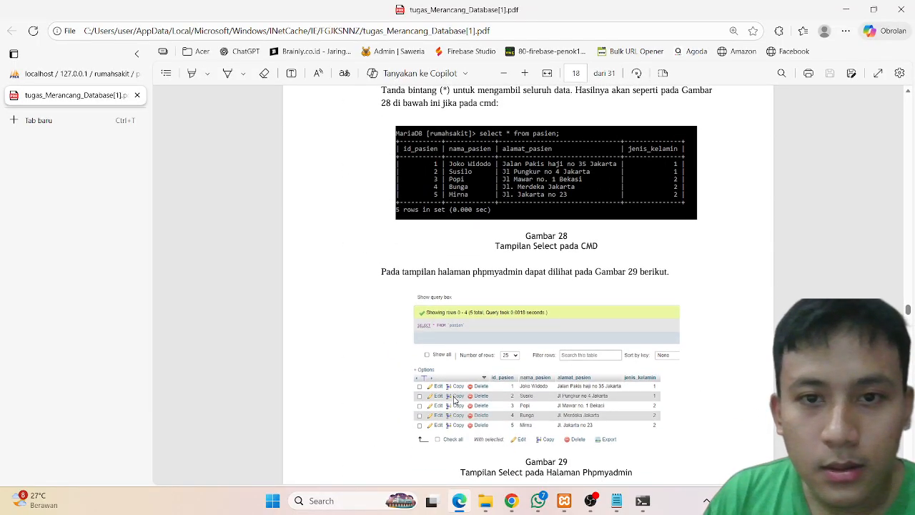
{"action": "scroll", "coordinate": [454, 400], "scroll_direction": "down", "scroll_amount": 15}
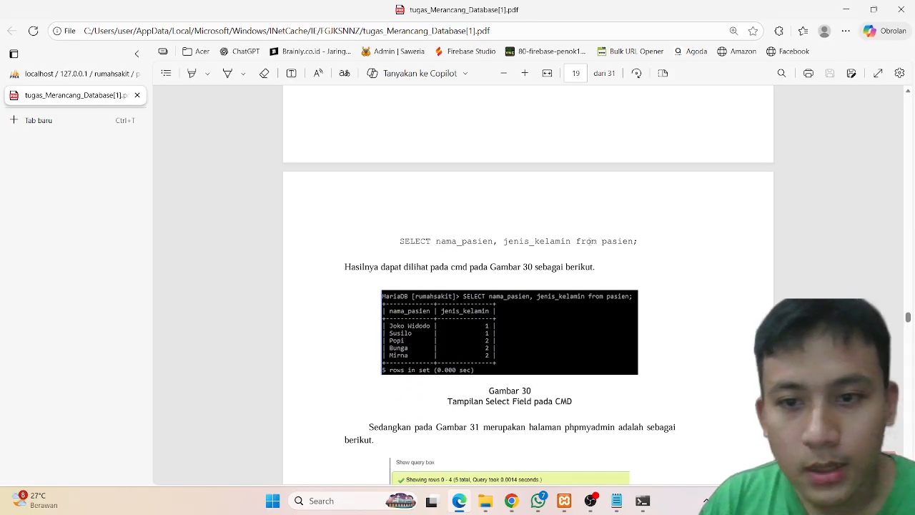
{"action": "left_click_drag", "start_coordinate": [642, 240], "coordinate": [464, 248]}
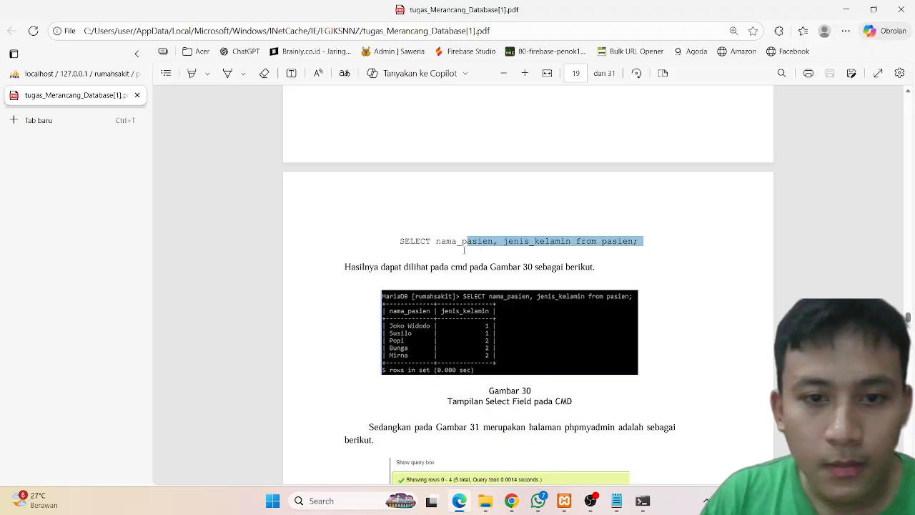
{"action": "left_click_drag", "start_coordinate": [397, 244], "coordinate": [632, 237]}
{"action": "left_click", "coordinate": [393, 250]}
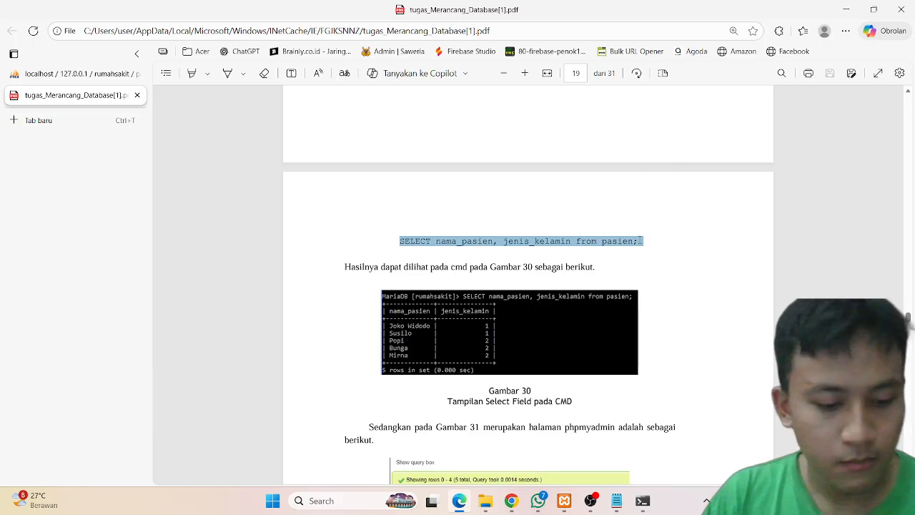
{"action": "left_click", "coordinate": [642, 500]}
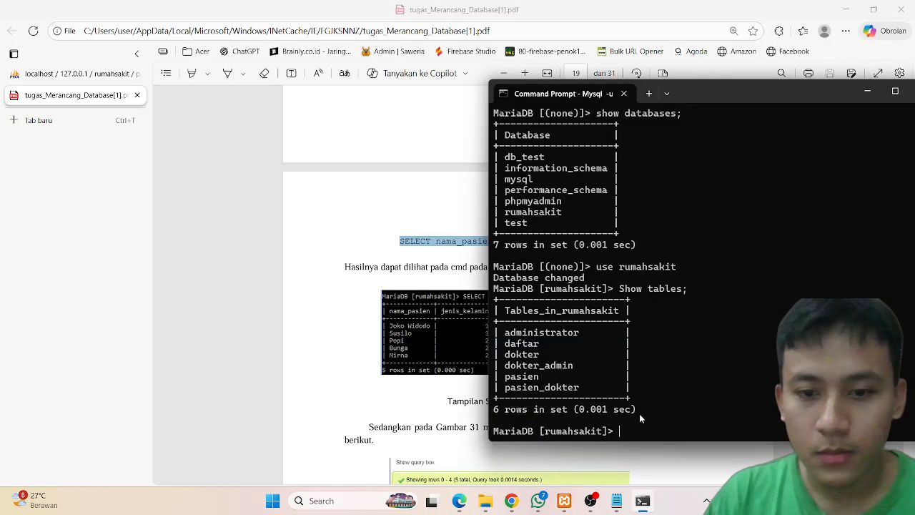
{"action": "key", "text": "ctrl+v"}
{"action": "key", "text": "Return"}
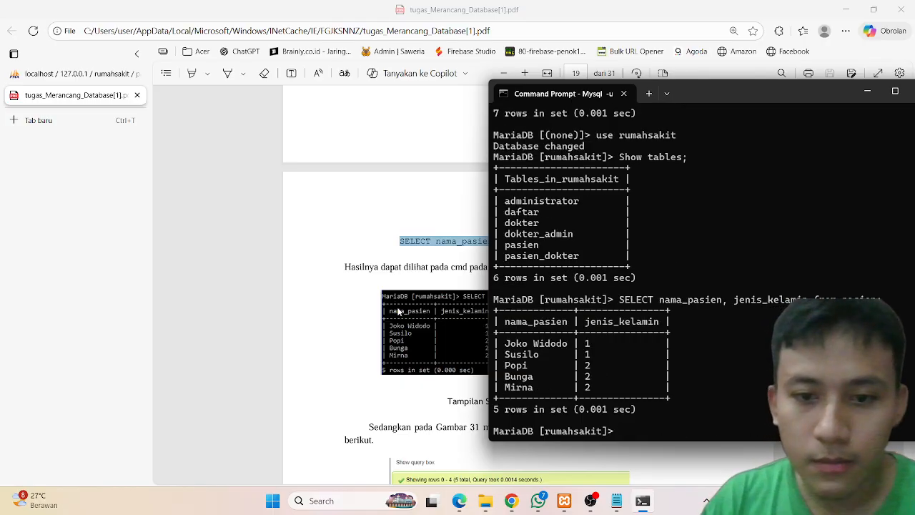
Step: Scroll through the PDF's SELECT sections to find the next query to run
{"action": "left_click", "coordinate": [350, 419]}
{"action": "scroll", "coordinate": [350, 420], "scroll_direction": "down", "scroll_amount": 7}
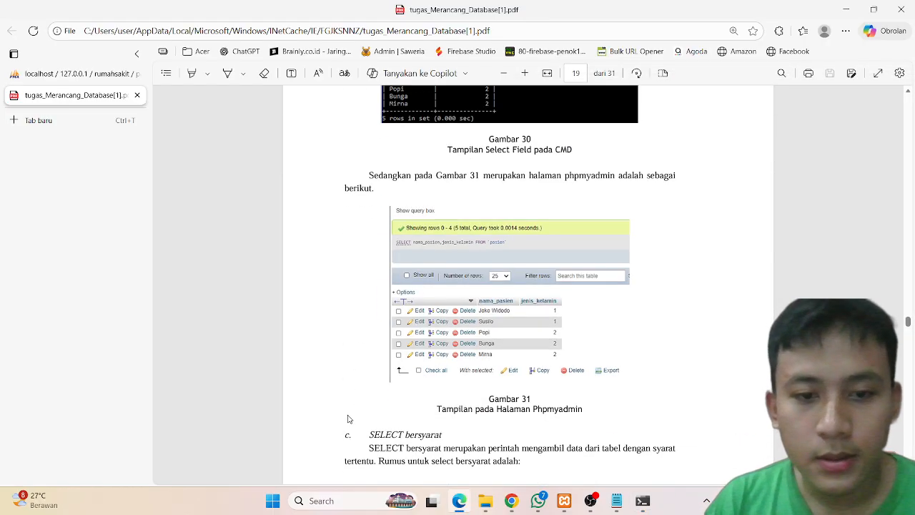
{"action": "scroll", "coordinate": [348, 419], "scroll_direction": "down", "scroll_amount": 10}
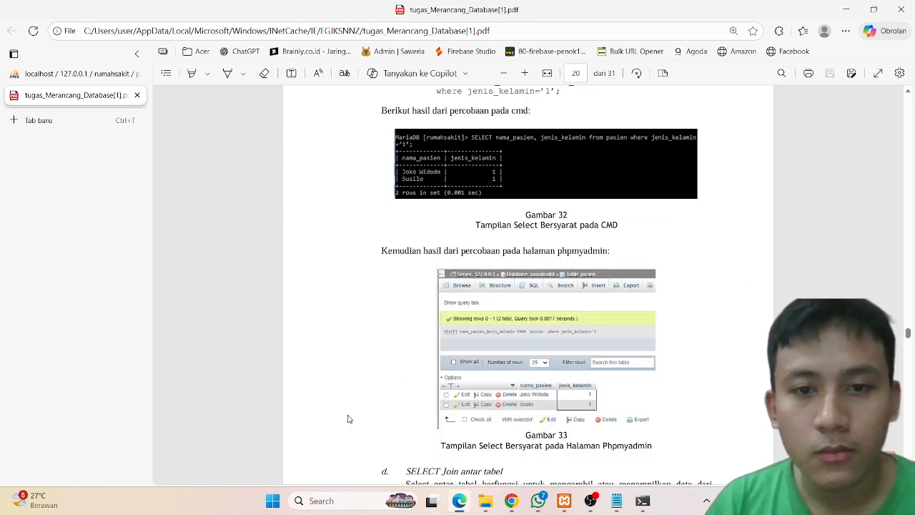
{"action": "scroll", "coordinate": [348, 419], "scroll_direction": "down", "scroll_amount": 10}
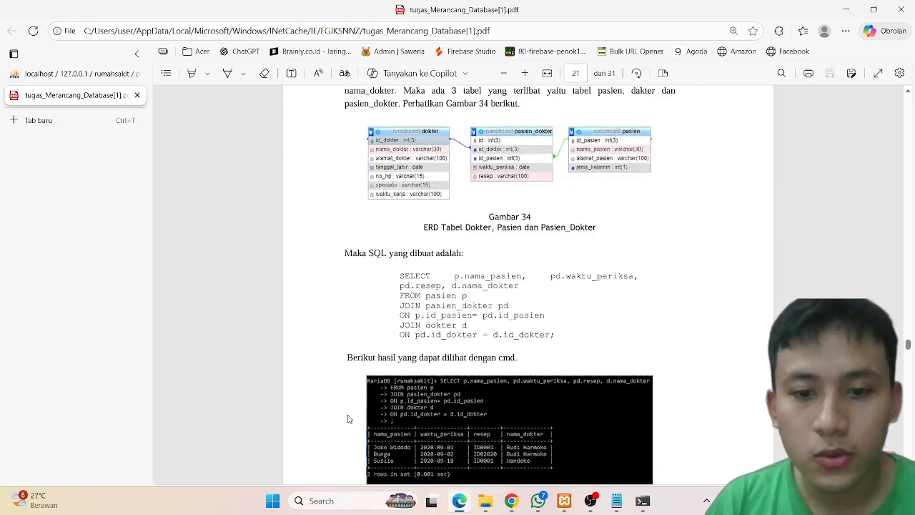
{"action": "scroll", "coordinate": [348, 419], "scroll_direction": "down", "scroll_amount": 15}
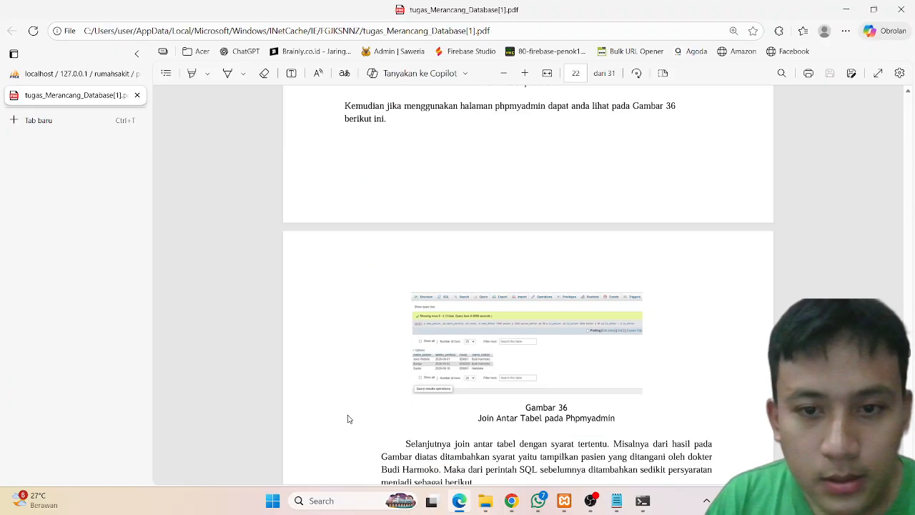
{"action": "scroll", "coordinate": [348, 419], "scroll_direction": "down", "scroll_amount": 15}
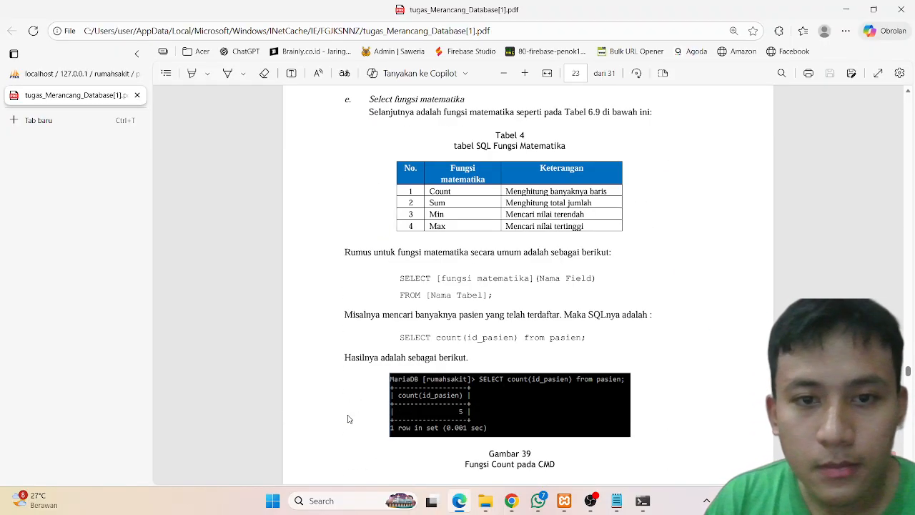
{"action": "scroll", "coordinate": [348, 419], "scroll_direction": "down", "scroll_amount": 15}
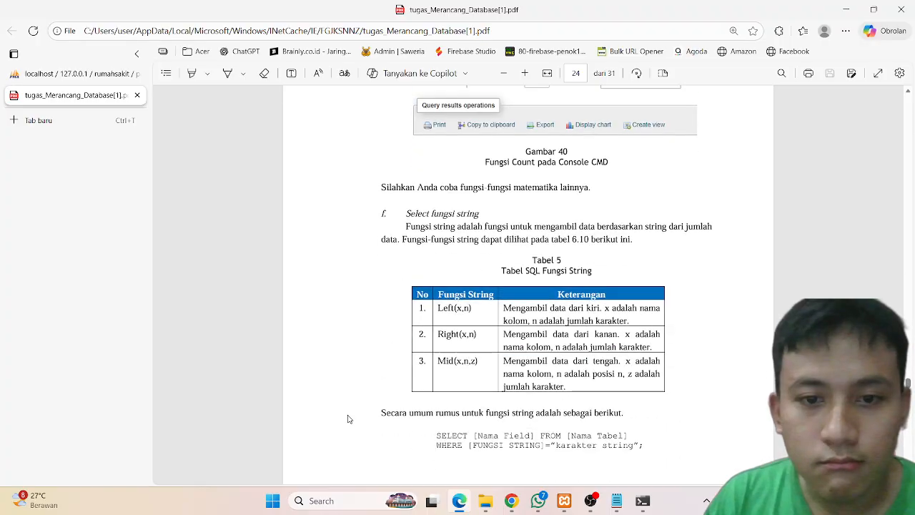
{"action": "scroll", "coordinate": [348, 419], "scroll_direction": "down", "scroll_amount": 15}
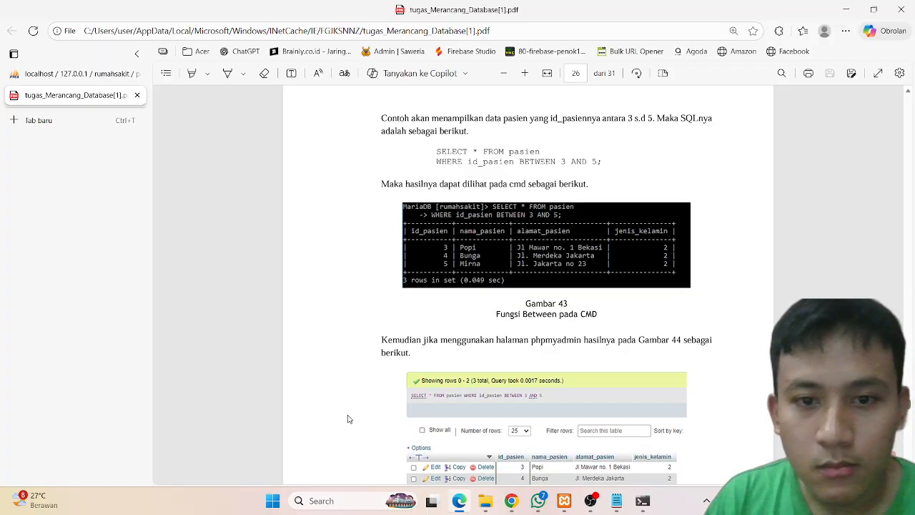
{"action": "scroll", "coordinate": [349, 419], "scroll_direction": "down", "scroll_amount": 15}
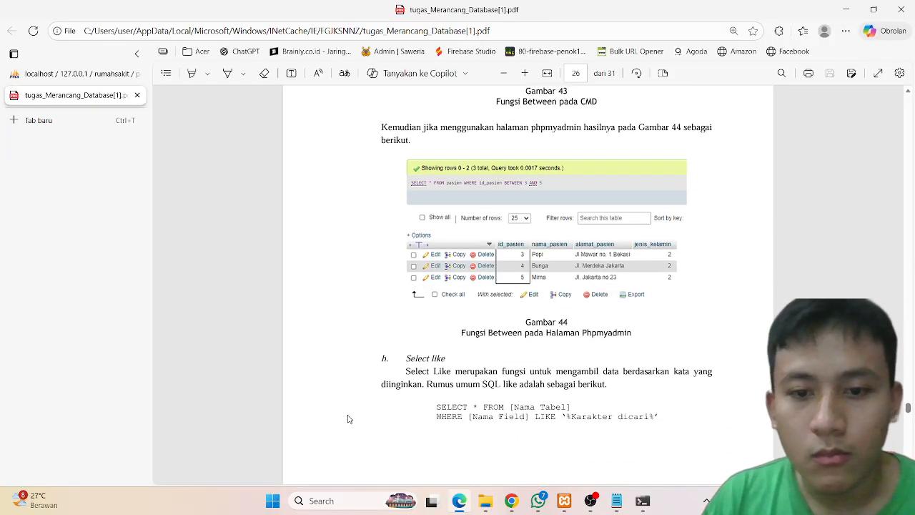
{"action": "scroll", "coordinate": [348, 419], "scroll_direction": "down", "scroll_amount": 15}
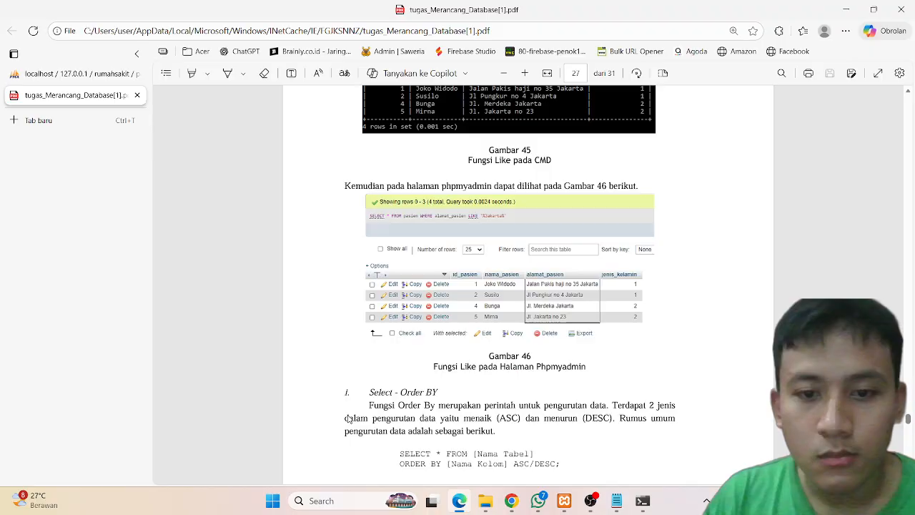
{"action": "scroll", "coordinate": [349, 419], "scroll_direction": "down", "scroll_amount": 2}
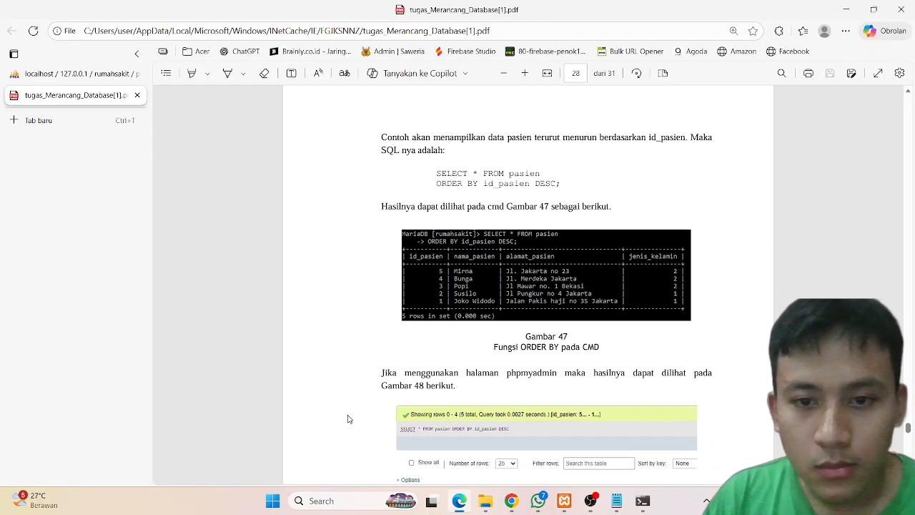
Step: Copy the SELECT * FROM pasien ORDER BY id_pasien DESC; query from the PDF and run it in MariaDB, pasting the multi-line text anyway
{"action": "left_click_drag", "start_coordinate": [571, 184], "coordinate": [439, 174]}
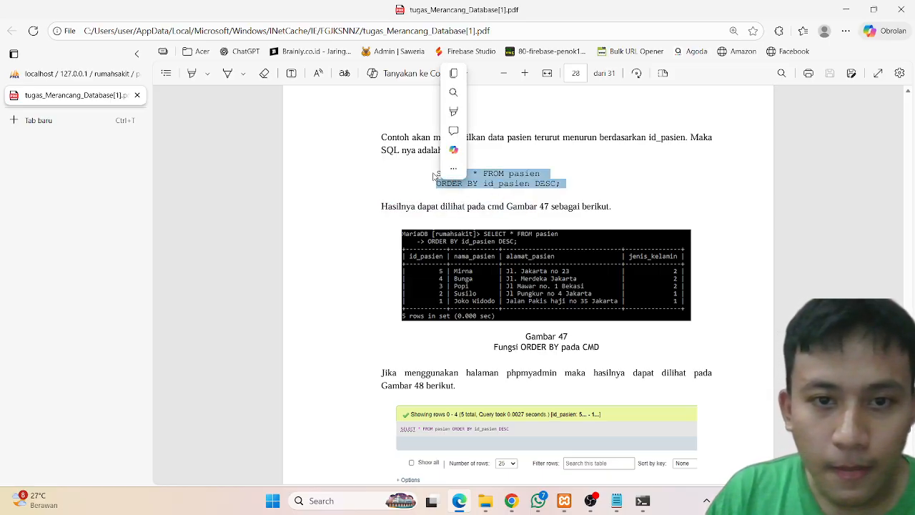
{"action": "left_click", "coordinate": [434, 173]}
{"action": "left_click_drag", "start_coordinate": [457, 177], "coordinate": [563, 185]}
{"action": "key", "text": "super+c"}
{"action": "key", "text": "F12"}
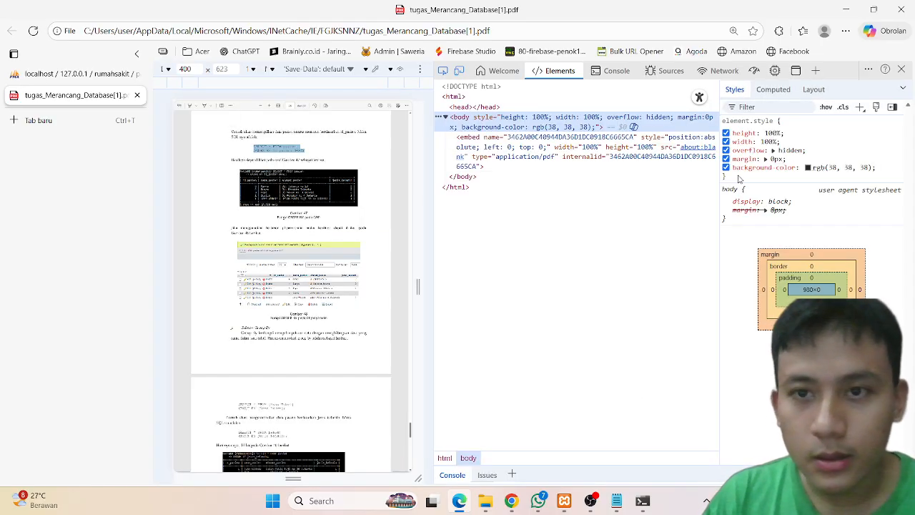
{"action": "left_click", "coordinate": [902, 69]}
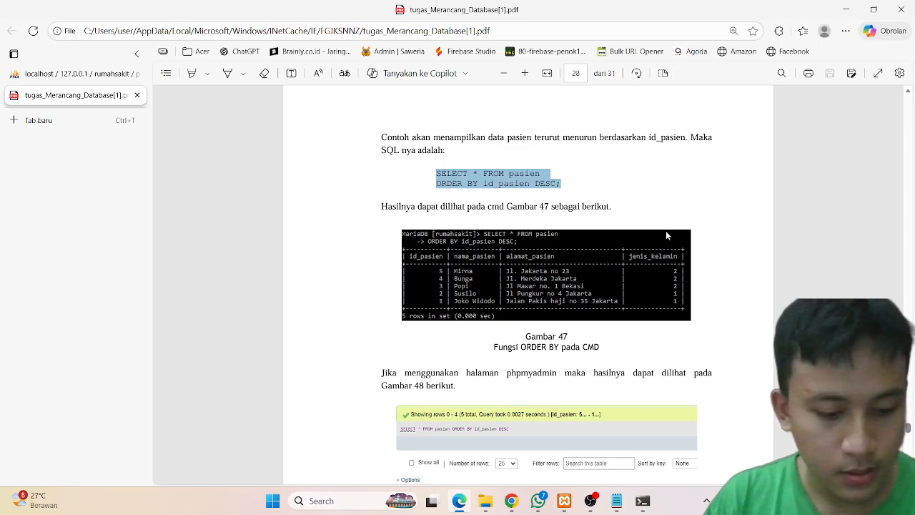
{"action": "mouse_move", "coordinate": [641, 502]}
{"action": "left_click", "coordinate": [620, 445]}
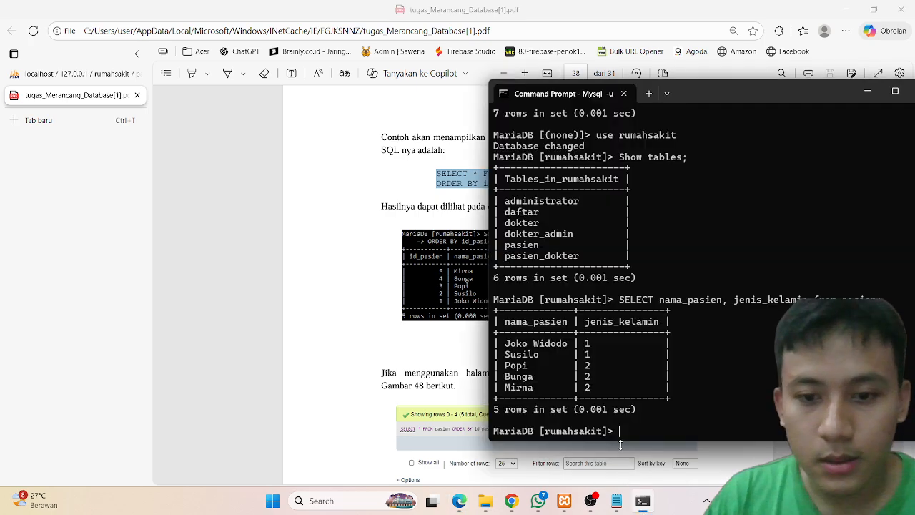
{"action": "key", "text": "ctrl+v"}
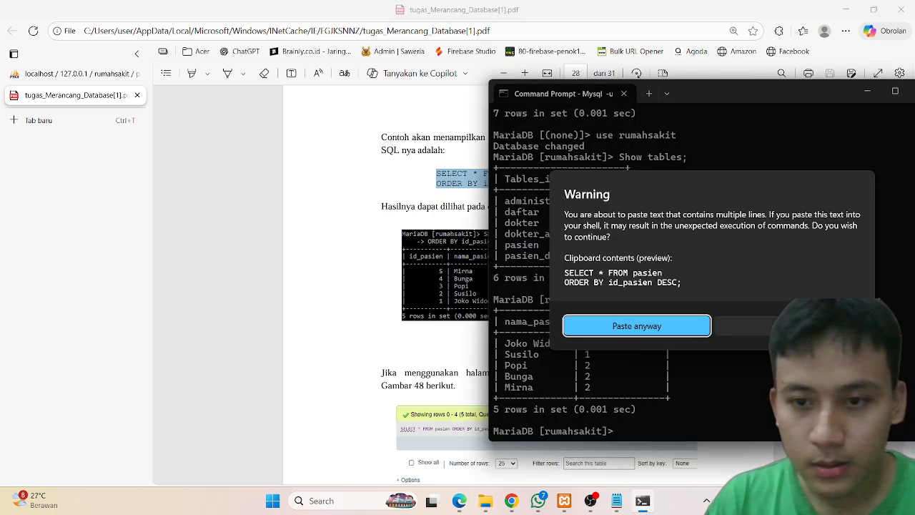
{"action": "left_click", "coordinate": [625, 326]}
{"action": "key", "text": "Return"}
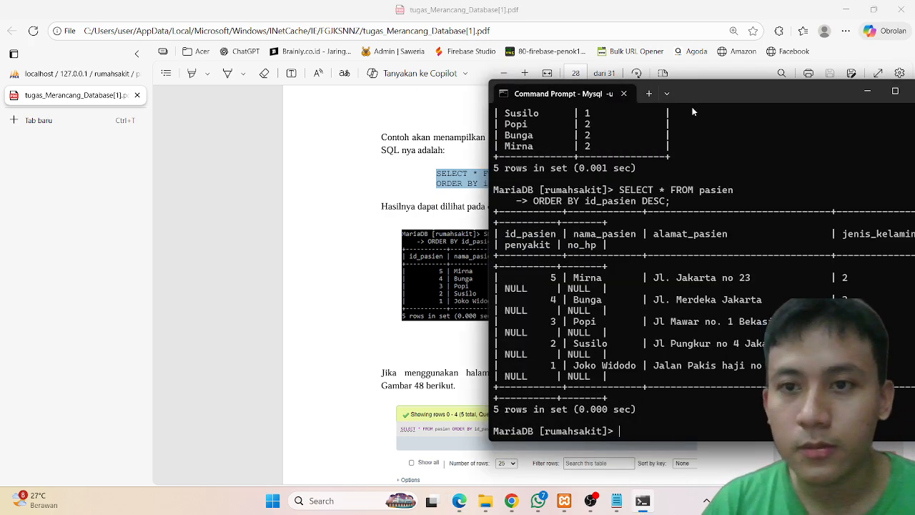
Step: Copy SELECT * FROM pasien GROUP BY jenis_kelamin; from the PDF and run it in MariaDB
{"action": "left_click_drag", "start_coordinate": [692, 100], "coordinate": [476, 149]}
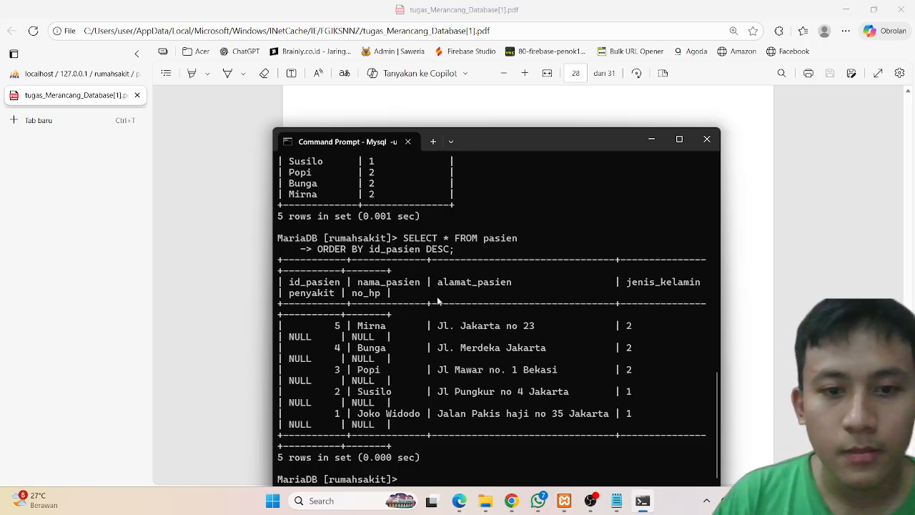
{"action": "left_click_drag", "start_coordinate": [512, 138], "coordinate": [766, 116]}
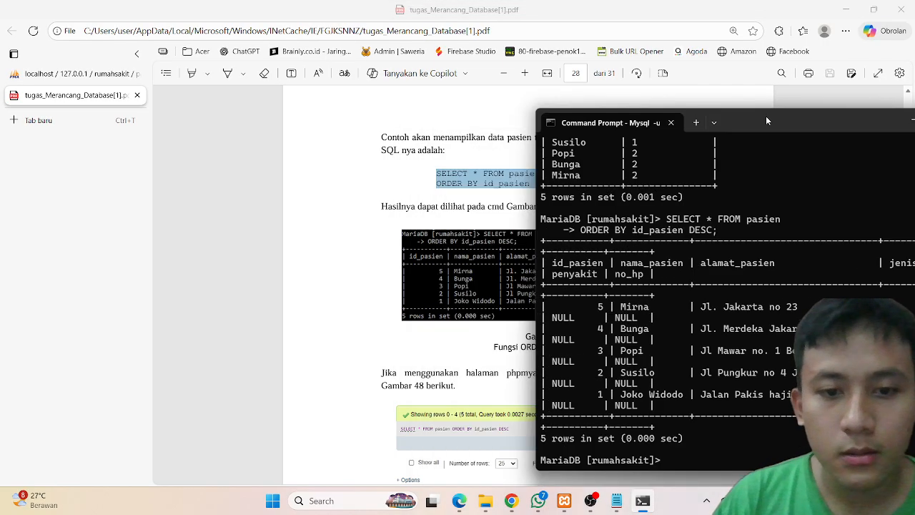
{"action": "scroll", "coordinate": [390, 347], "scroll_direction": "down", "scroll_amount": 10}
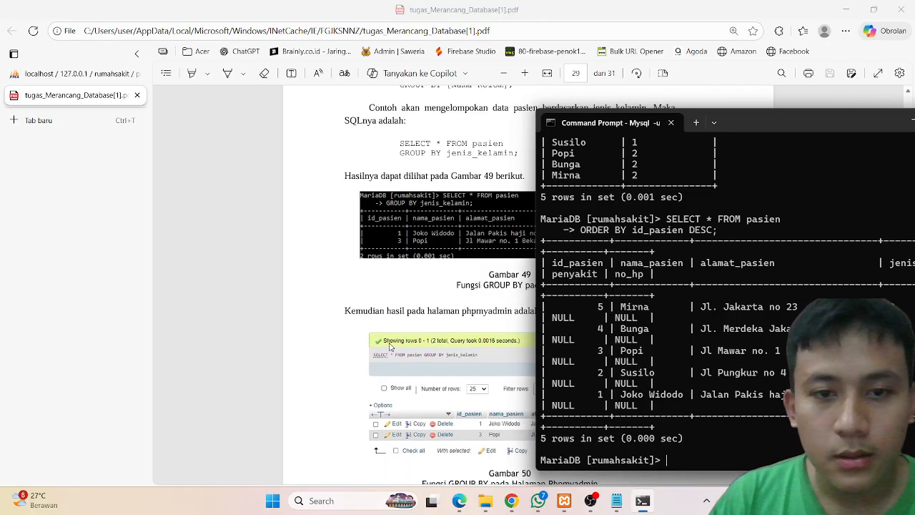
{"action": "left_click", "coordinate": [390, 347]}
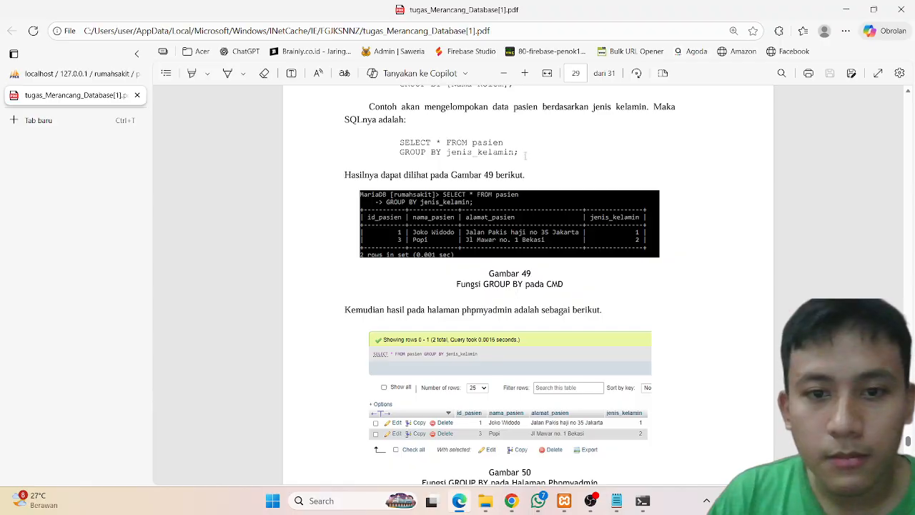
{"action": "scroll", "coordinate": [522, 153], "scroll_direction": "down", "scroll_amount": 1}
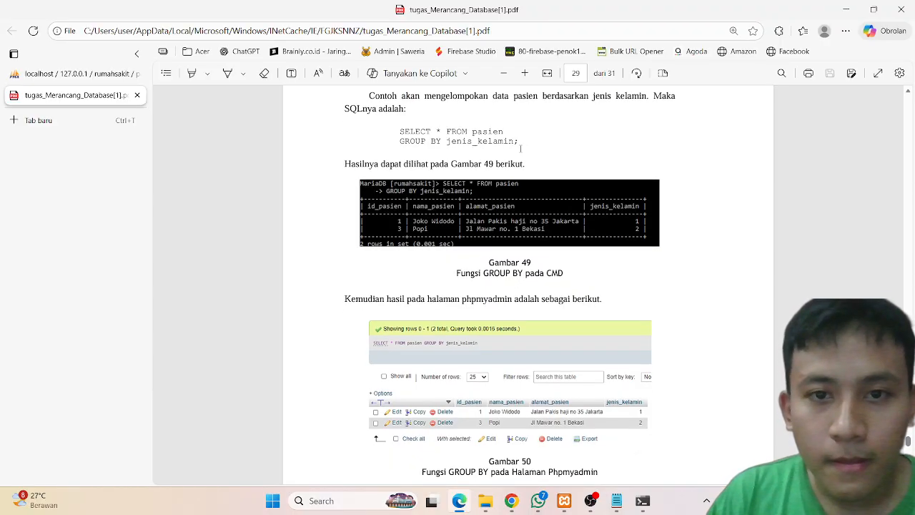
{"action": "left_click_drag", "start_coordinate": [521, 136], "coordinate": [388, 131]}
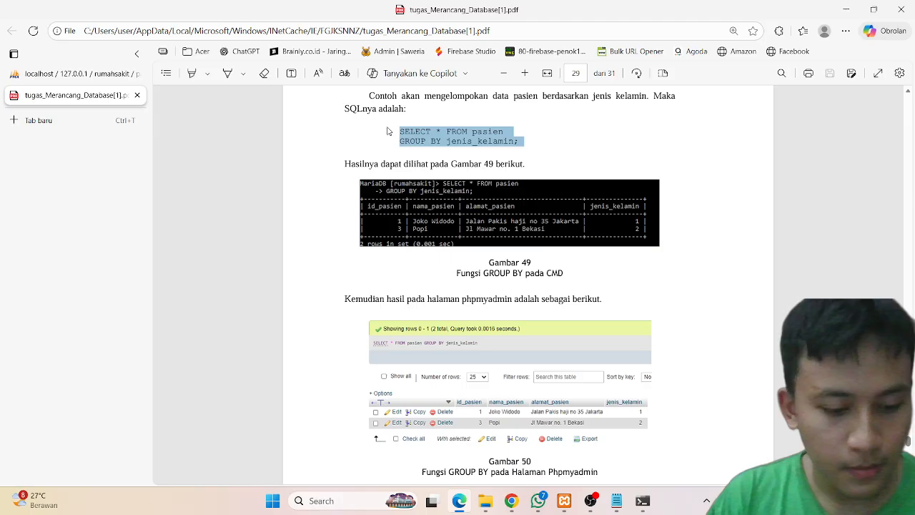
{"action": "left_click", "coordinate": [642, 501]}
{"action": "key", "text": "ctrl+v"}
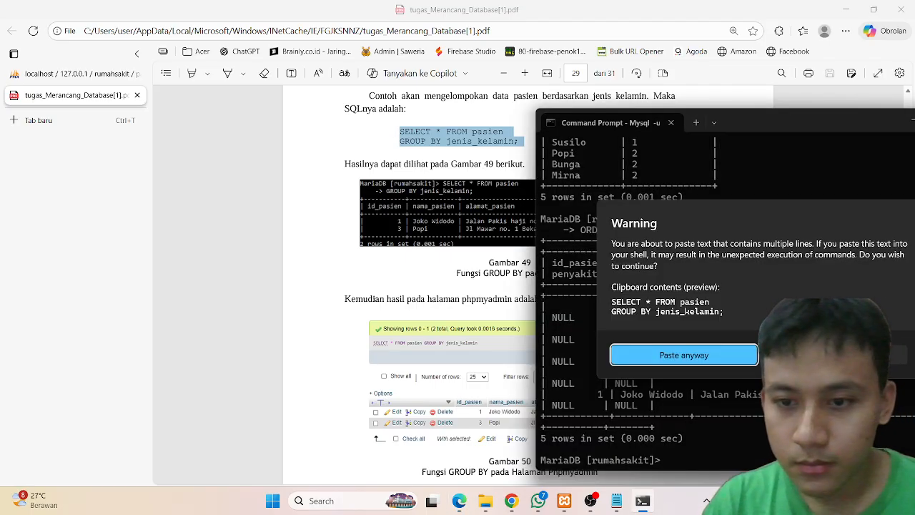
{"action": "key", "text": "Return"}
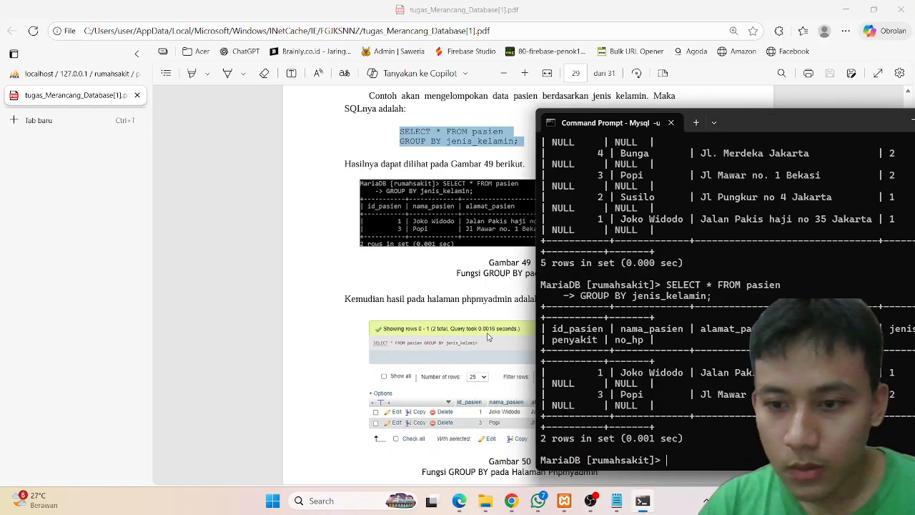
Step: Scroll to the end of the PDF to read the reporting instructions
{"action": "left_click", "coordinate": [488, 337]}
{"action": "scroll", "coordinate": [488, 337], "scroll_direction": "down", "scroll_amount": 15}
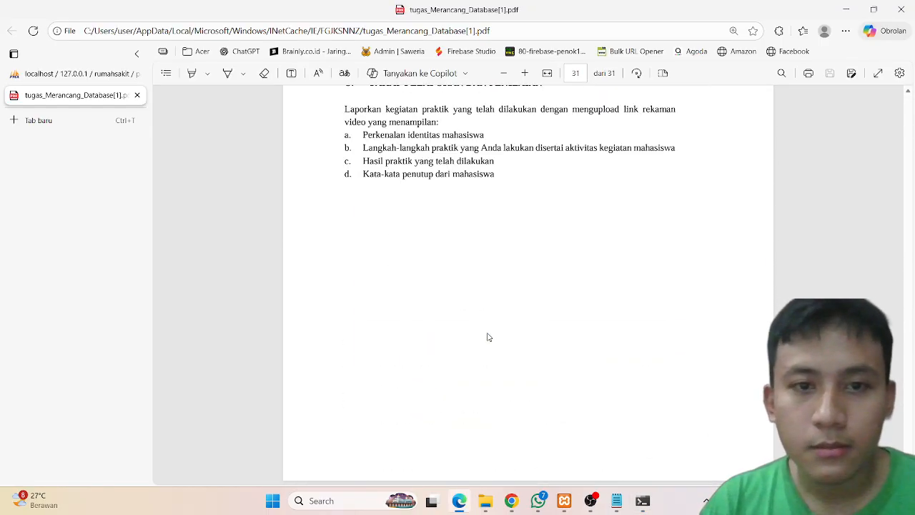
Step: Highlight the DELETE FROM pasien Where id_pasien=5; query in the PDF's Delete section
{"action": "scroll", "coordinate": [488, 337], "scroll_direction": "up", "scroll_amount": 10}
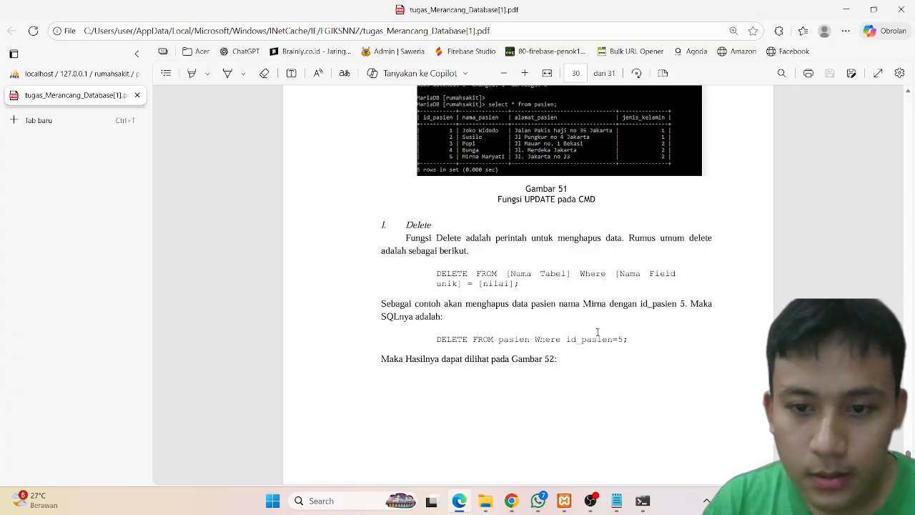
{"action": "left_click_drag", "start_coordinate": [638, 341], "coordinate": [436, 343]}
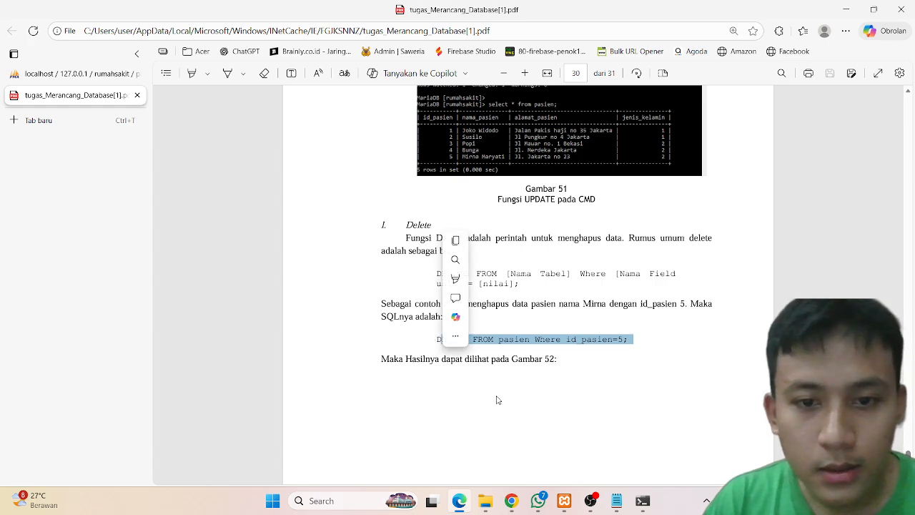
{"action": "scroll", "coordinate": [498, 399], "scroll_direction": "down", "scroll_amount": 5}
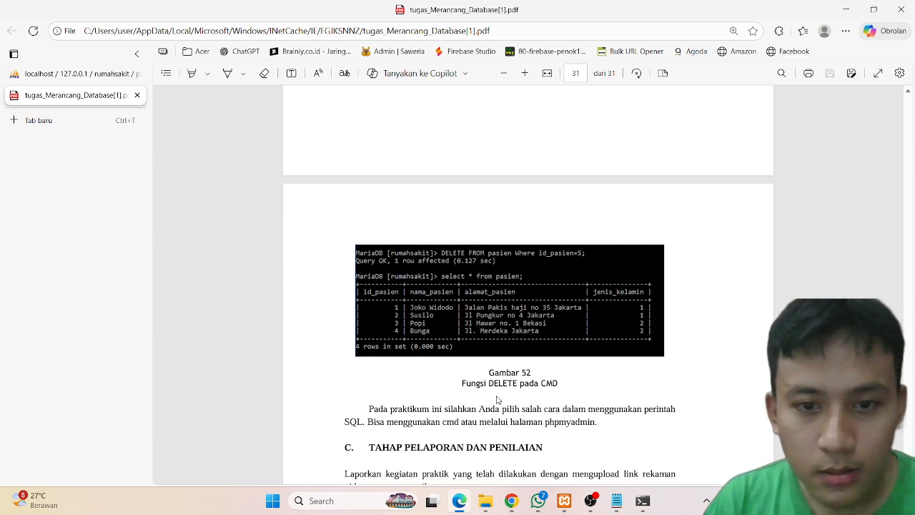
Step: Switch to Command Prompt and rerun SELECT * FROM pasien ORDER BY id_pasien DESC; from clipboard history, pasting the multi-line text anyway
{"action": "left_click", "coordinate": [641, 502]}
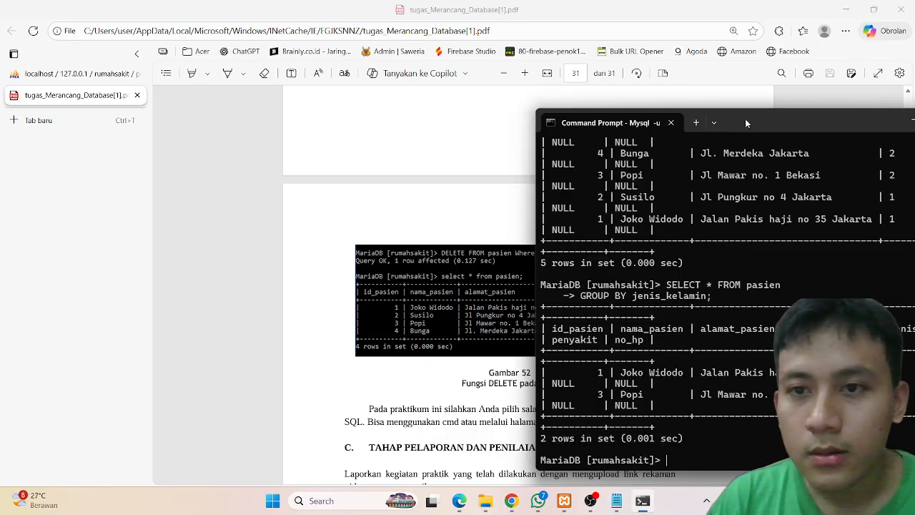
{"action": "left_click_drag", "start_coordinate": [745, 118], "coordinate": [674, 100]}
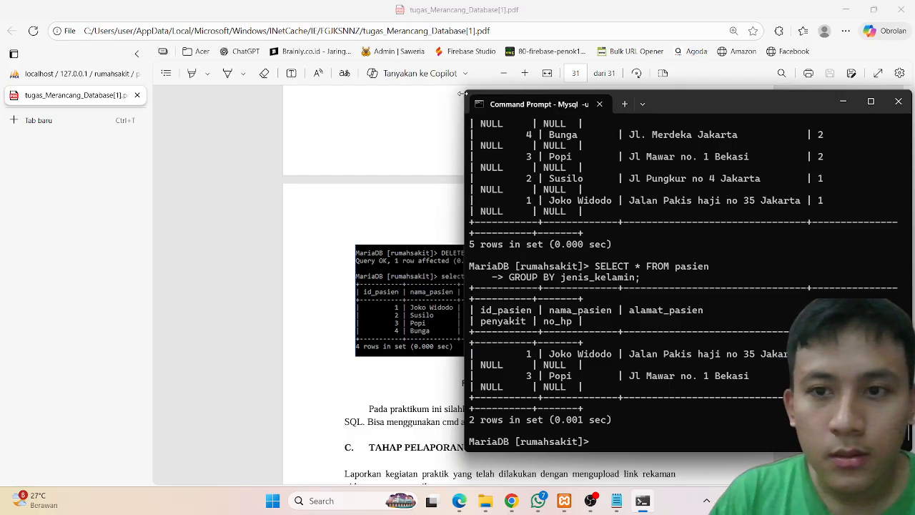
{"action": "left_click_drag", "start_coordinate": [462, 93], "coordinate": [293, 93]}
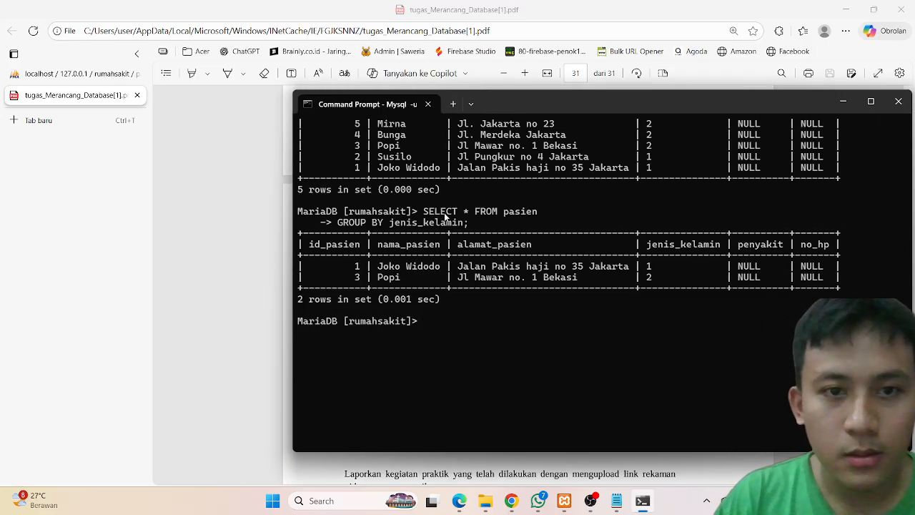
{"action": "scroll", "coordinate": [444, 212], "scroll_direction": "up", "scroll_amount": 3}
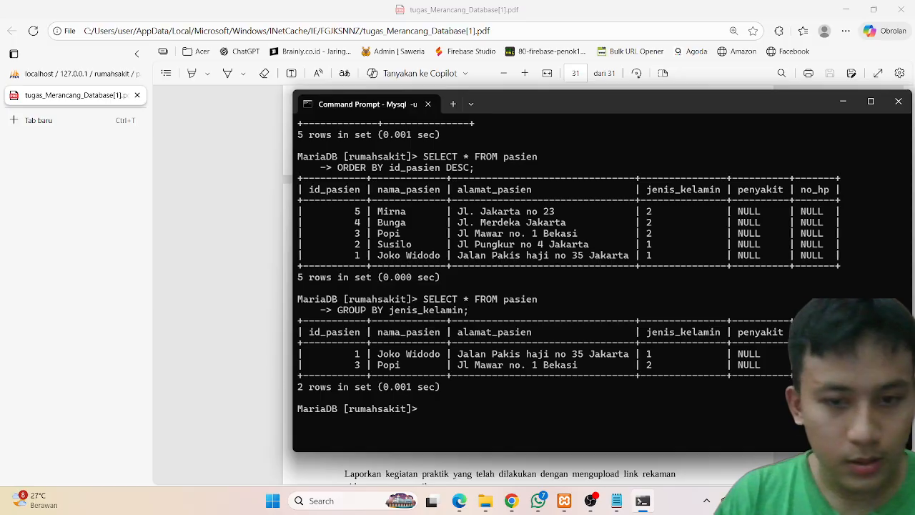
{"action": "key", "text": "super+v"}
{"action": "left_click", "coordinate": [746, 374]}
{"action": "key", "text": "Return"}
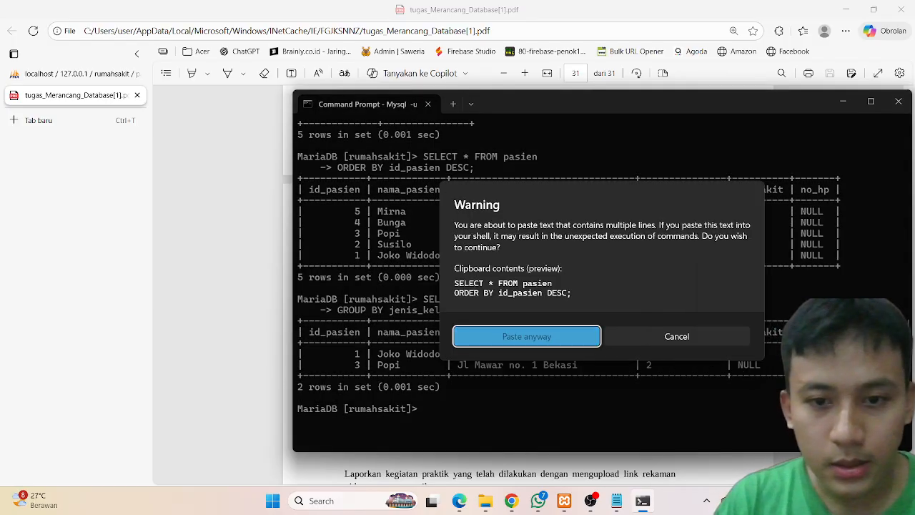
{"action": "key", "text": "Return"}
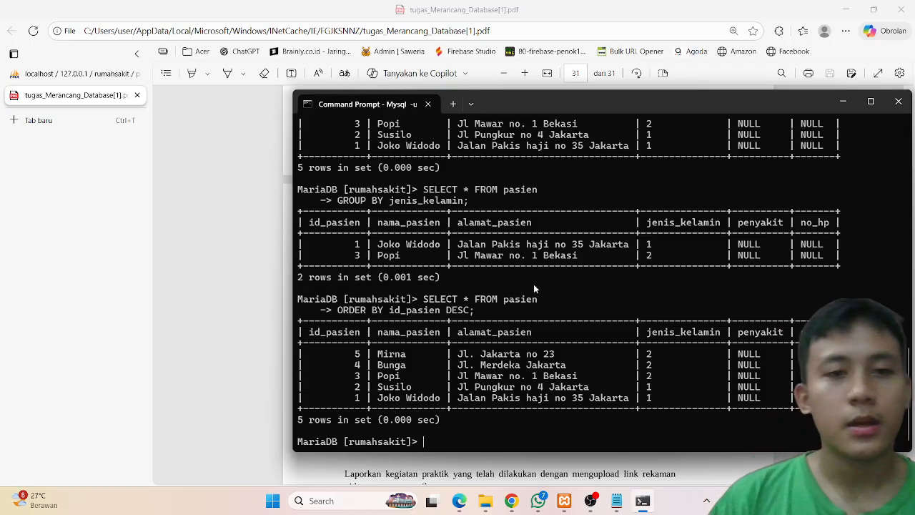
{"action": "left_click", "coordinate": [211, 207]}
{"action": "scroll", "coordinate": [306, 270], "scroll_direction": "down", "scroll_amount": 4}
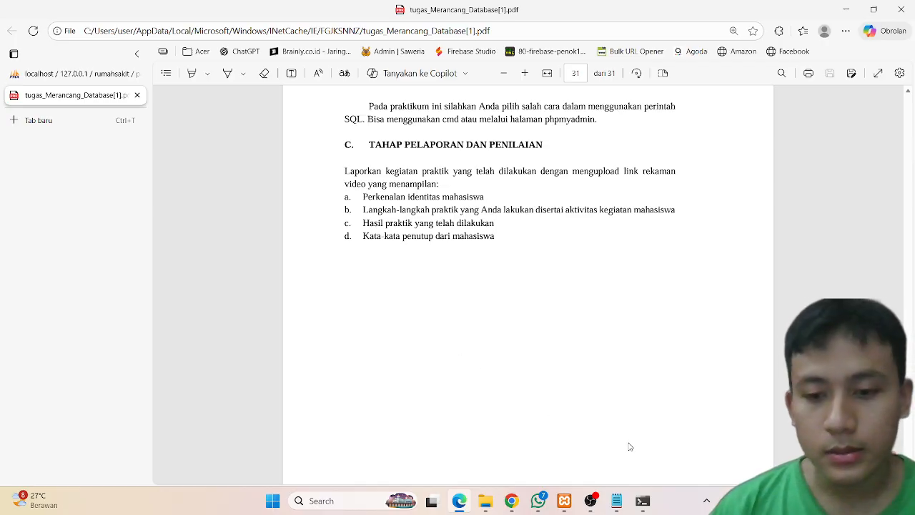
{"action": "mouse_move", "coordinate": [644, 504]}
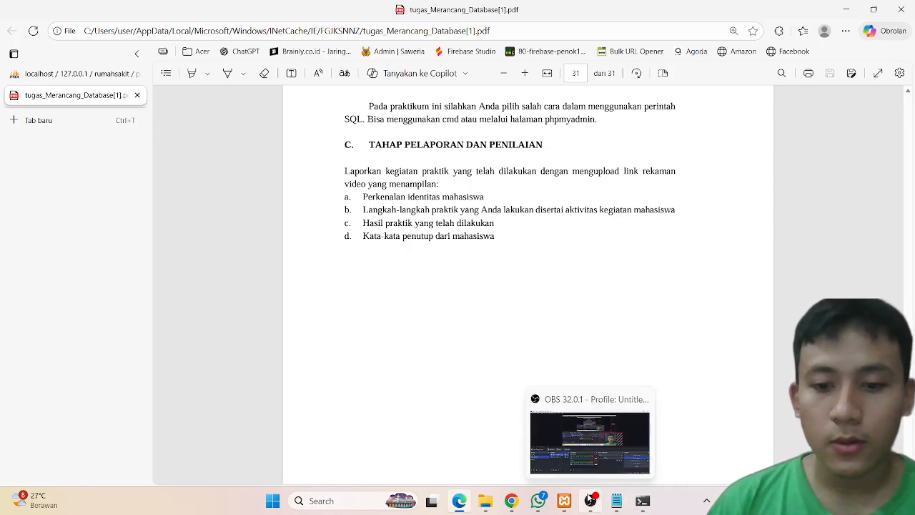
{"action": "left_click", "coordinate": [590, 500]}
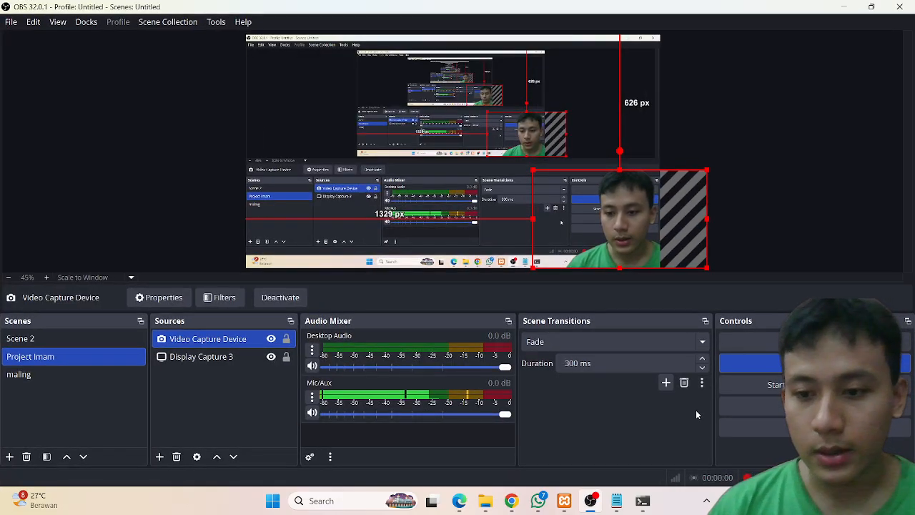